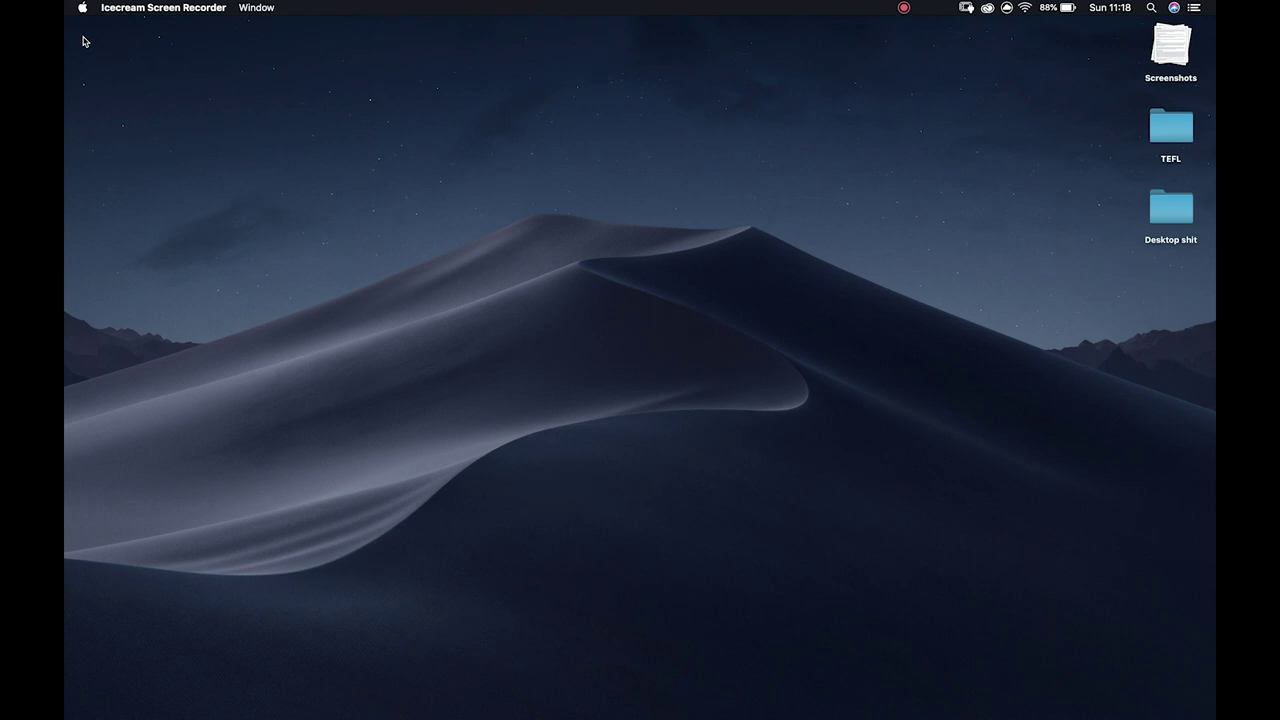
Switch the OpenToonz website in Safari to English and scroll down to its Functions section
key(ctrl+Right)
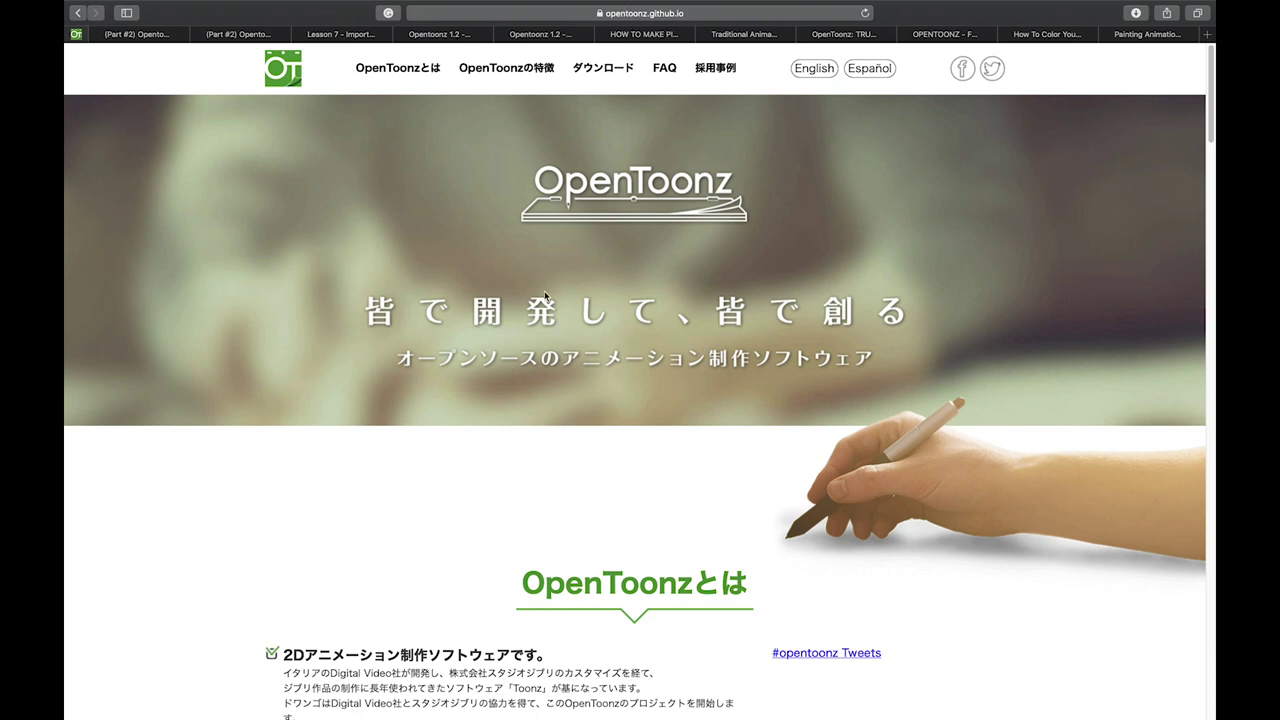
click(814, 68)
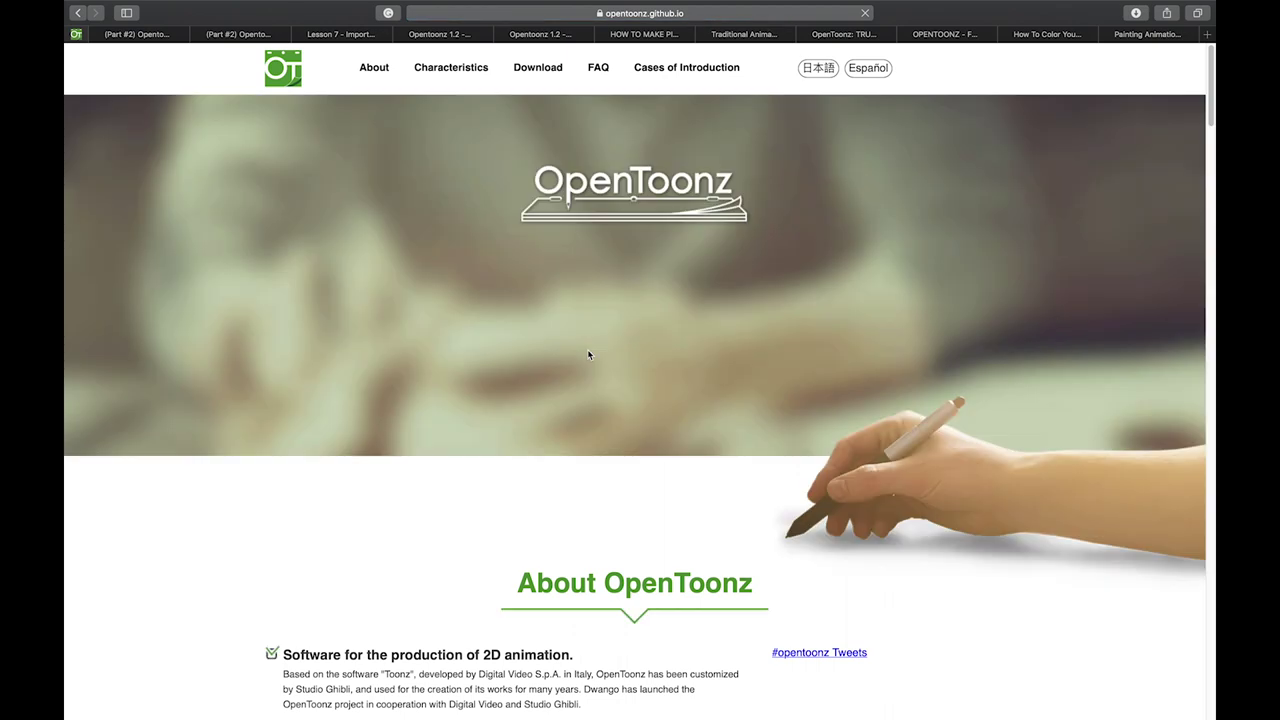
scroll(588, 355, down, 5)
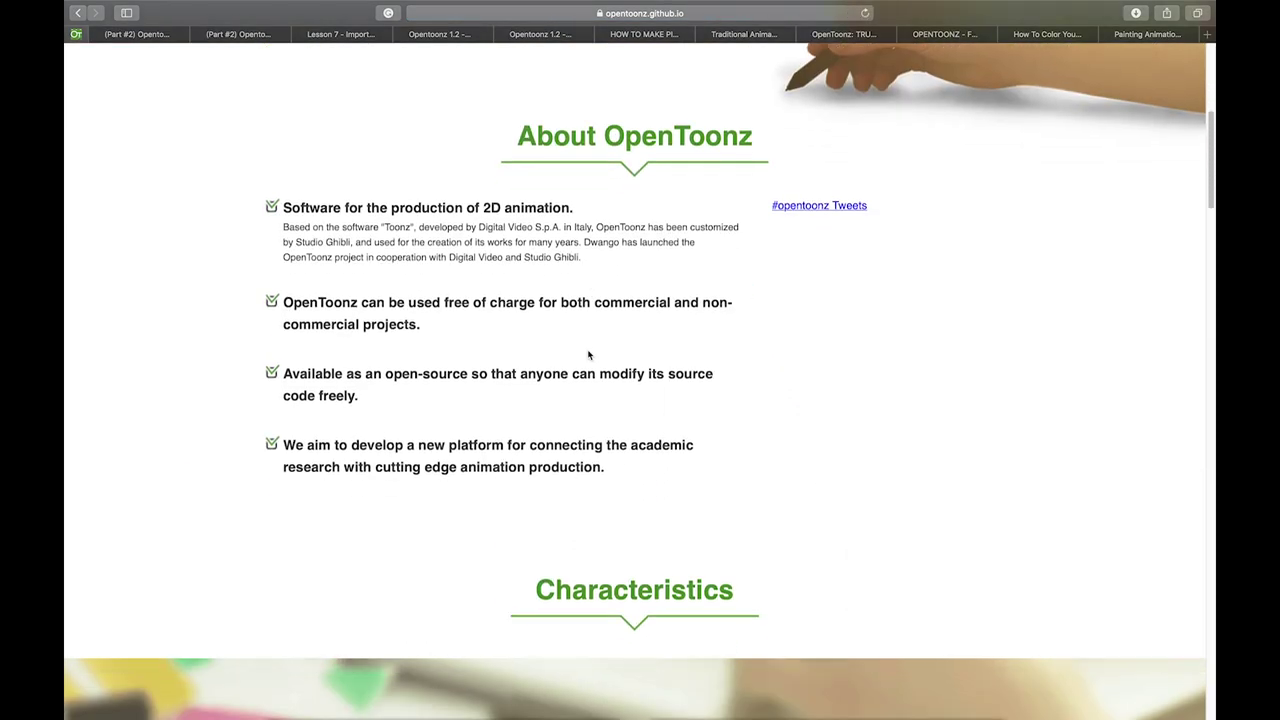
scroll(588, 355, down, 6)
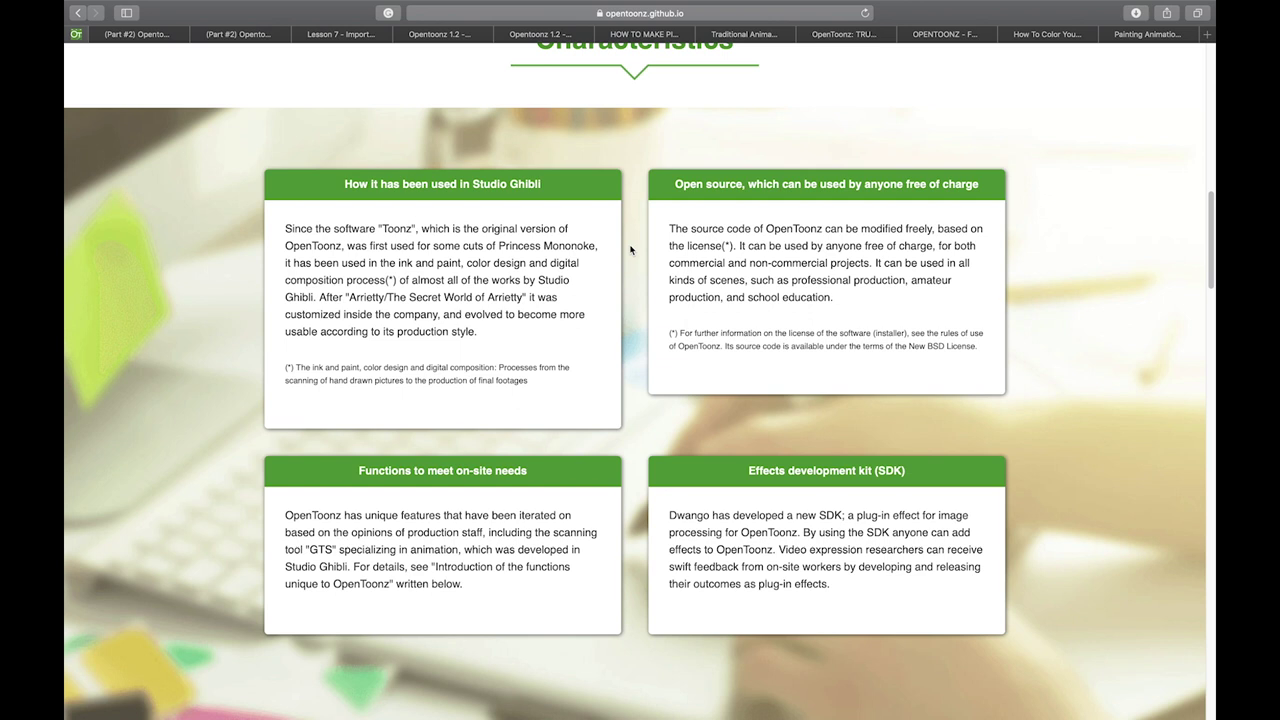
scroll(630, 250, up, 15)
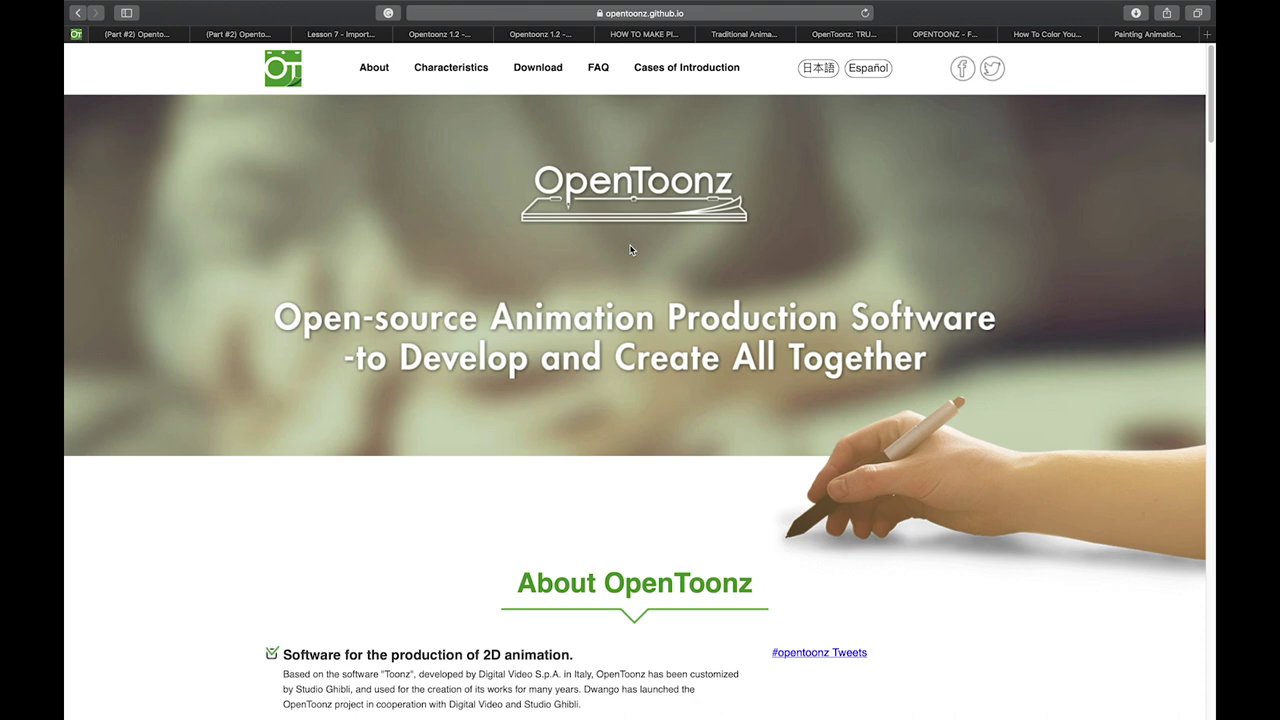
scroll(620, 560, down, 15)
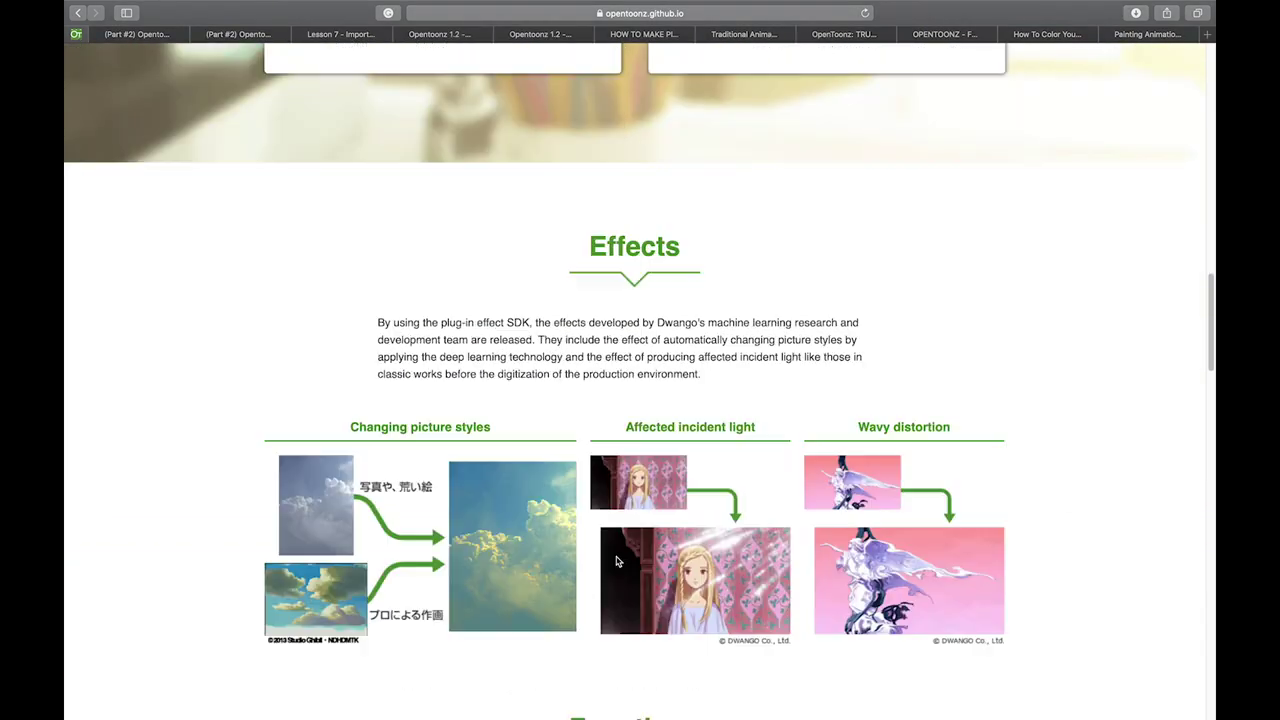
scroll(616, 561, down, 5)
scroll(616, 561, up, 3)
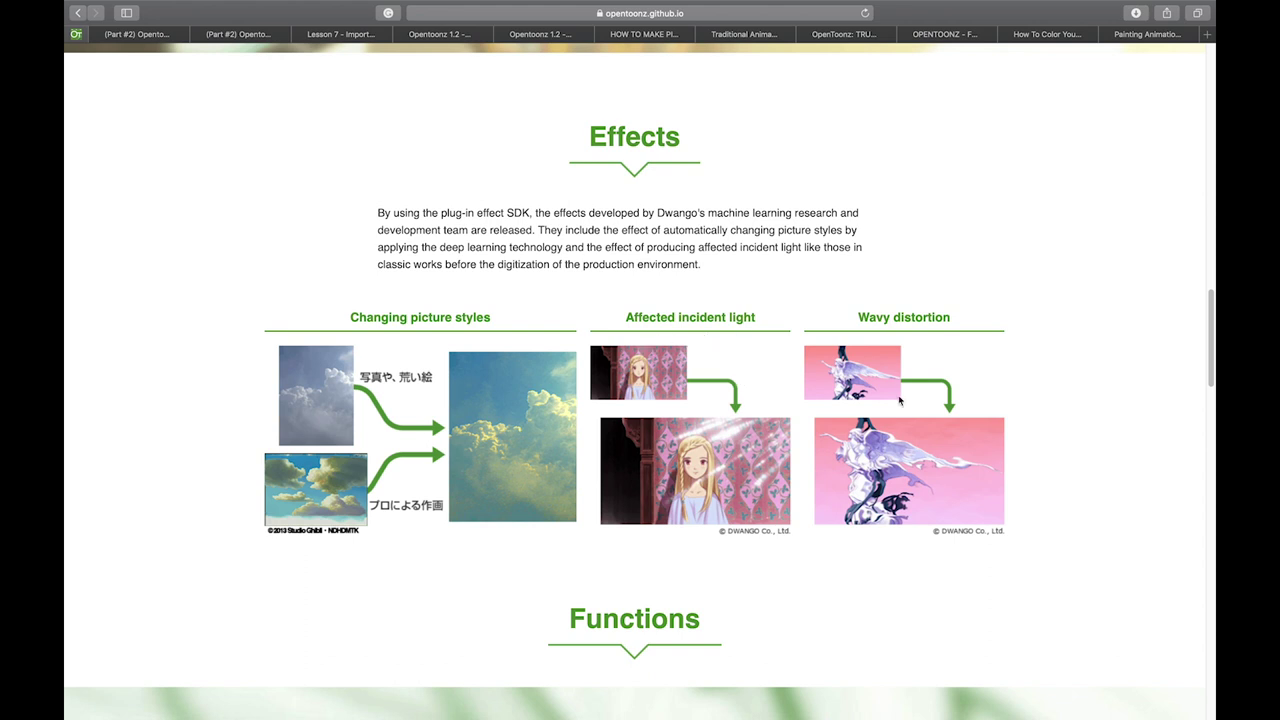
scroll(635, 456, down, 8)
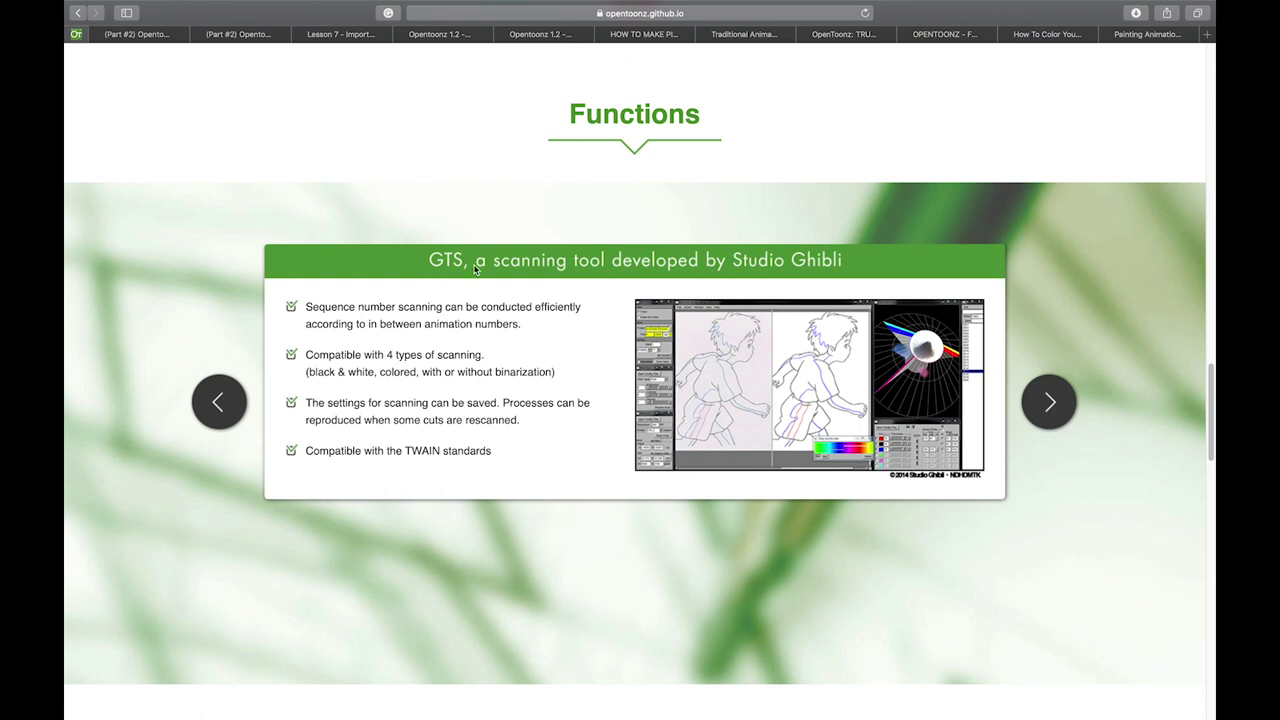
Page the Functions slides through Digital painting, Filming and Other features, back to GTS
click(1049, 408)
click(1050, 406)
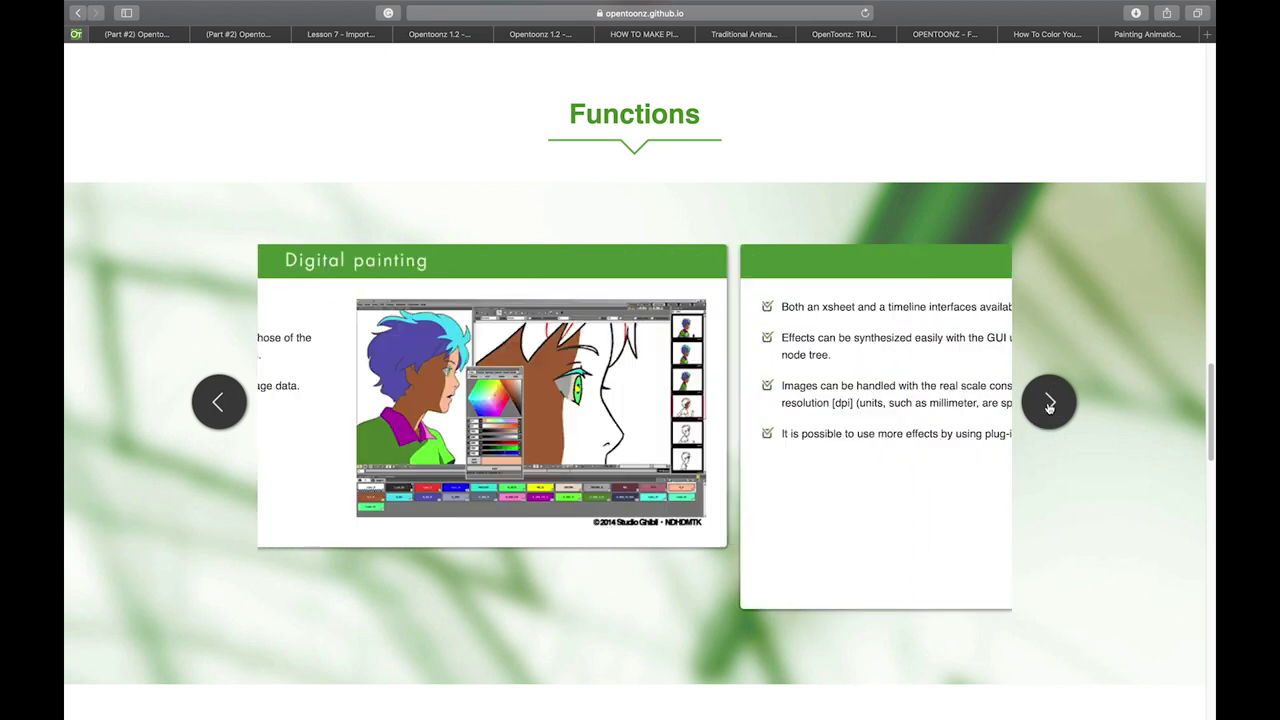
click(1049, 406)
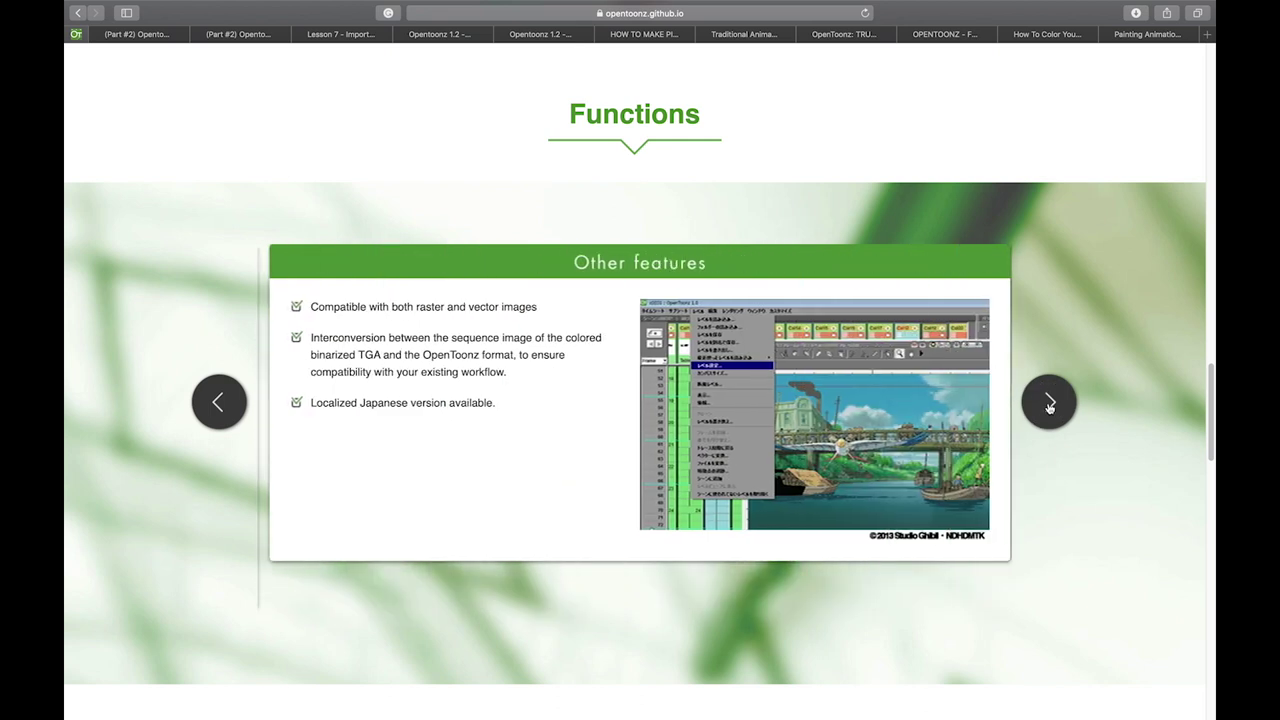
click(1049, 406)
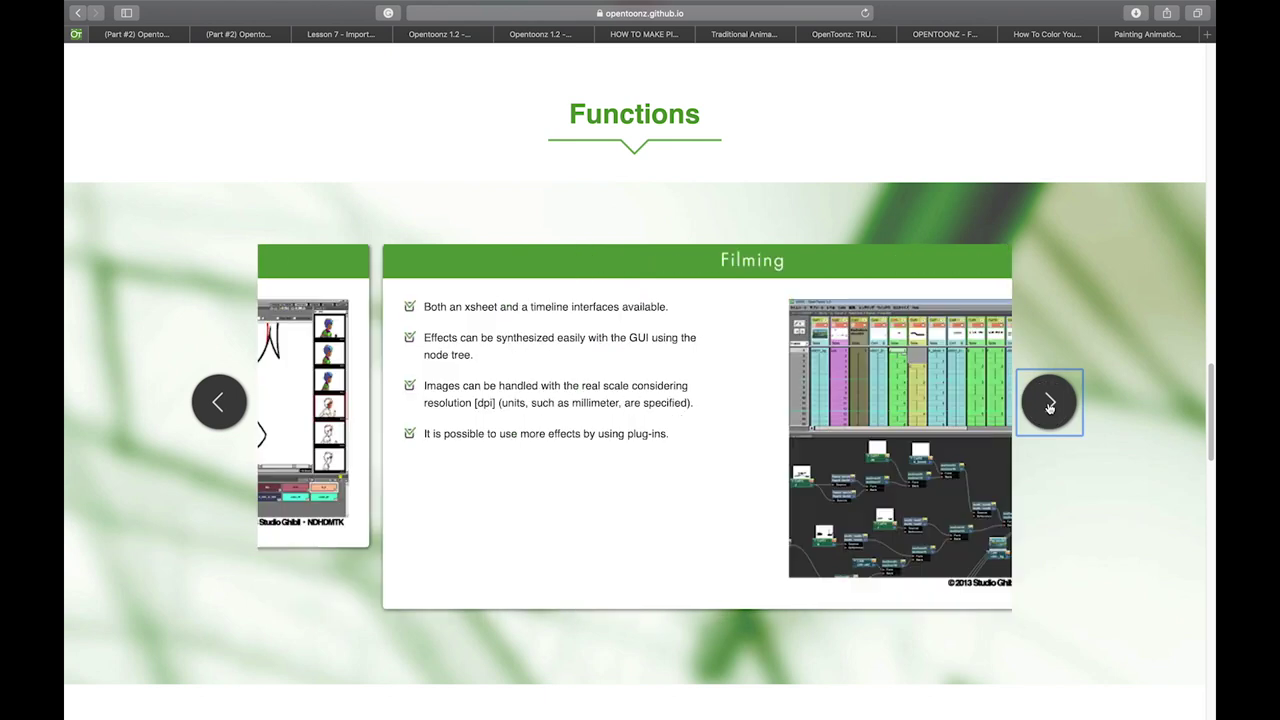
Scroll the homepage down to the download buttons for OpenToonz, GTS, Effects and KumoWorks
scroll(773, 403, down, 5)
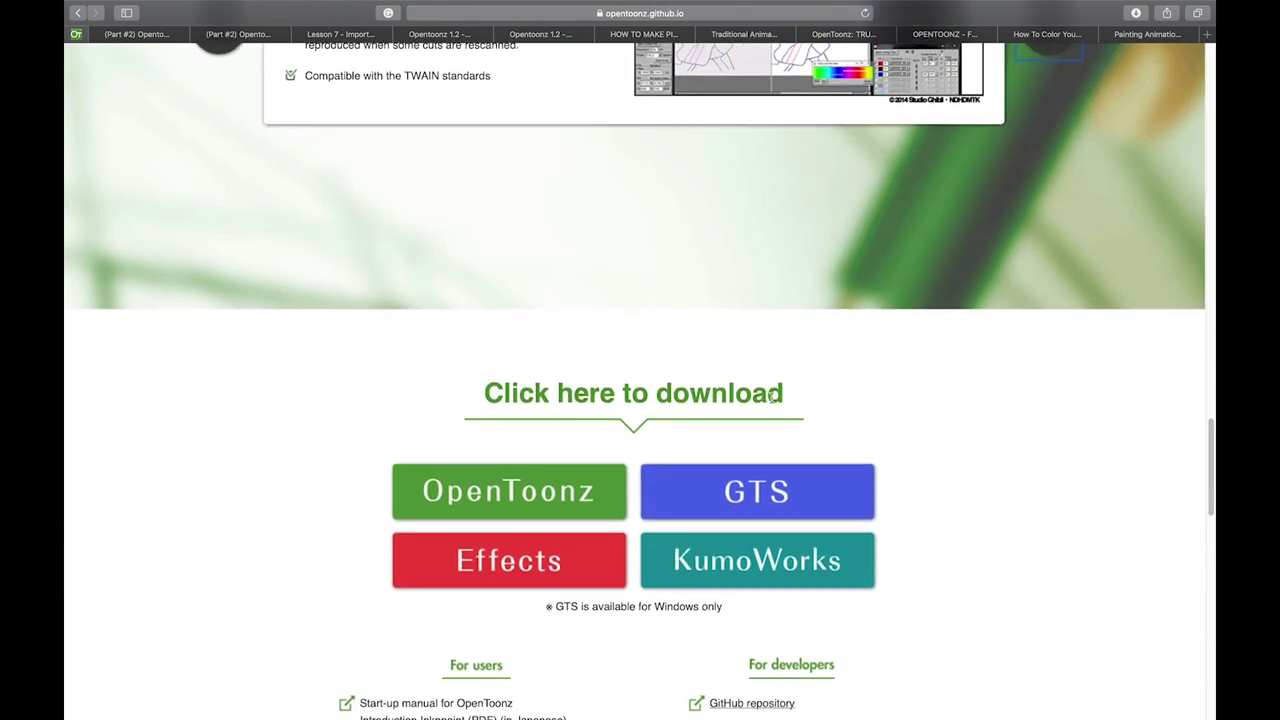
scroll(773, 397, down, 2)
scroll(773, 400, down, 2)
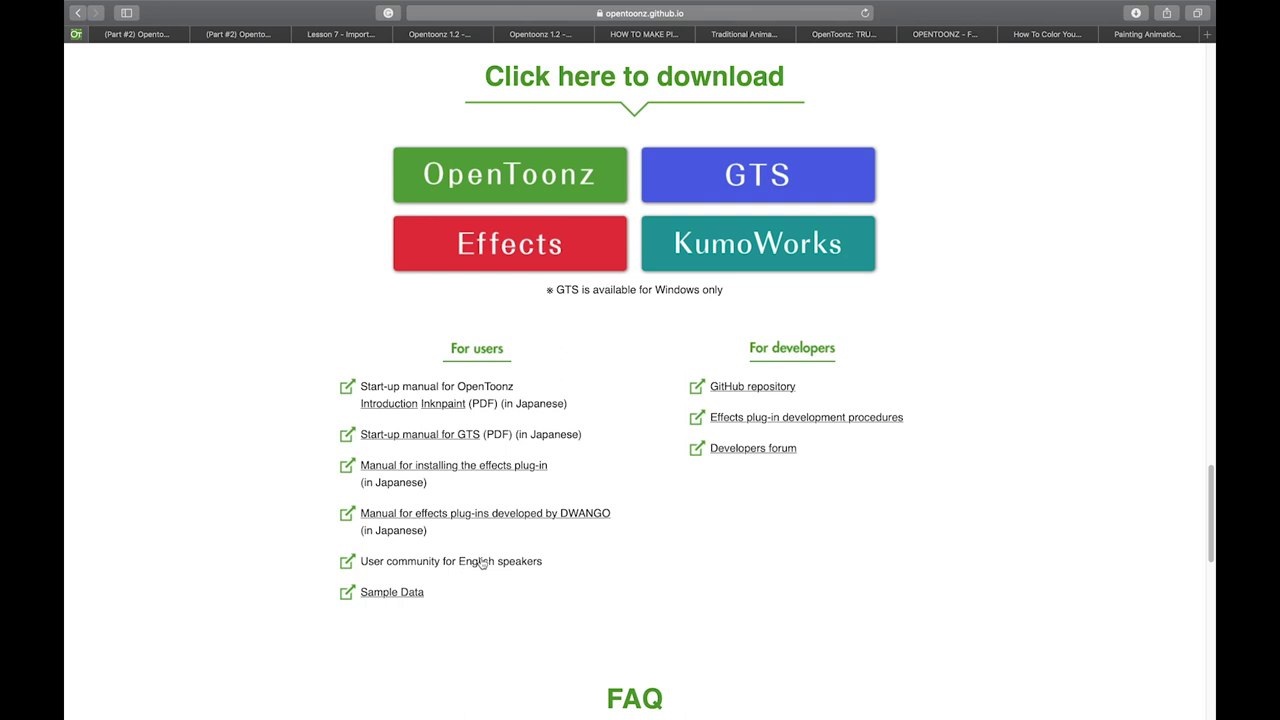
scroll(500, 555, up, 2)
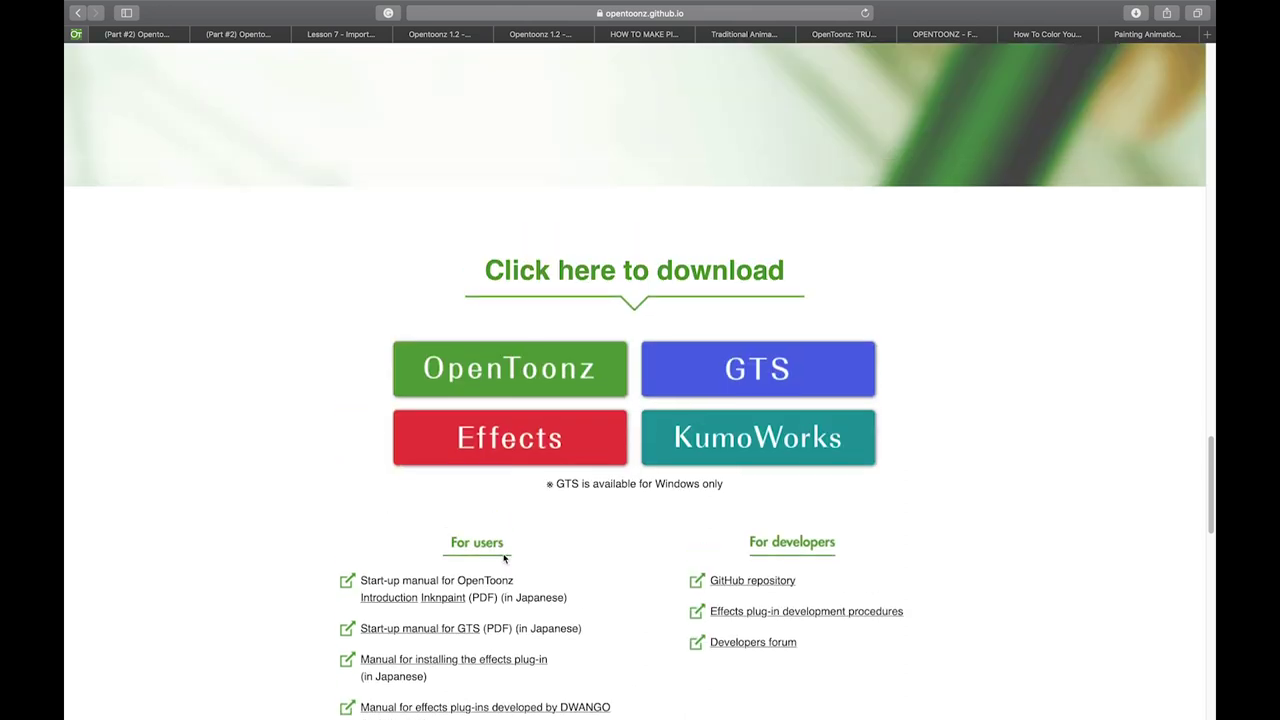
Download OpenToonz v1.3 for OS X past the Terms of Use, then return to the homepage
click(552, 373)
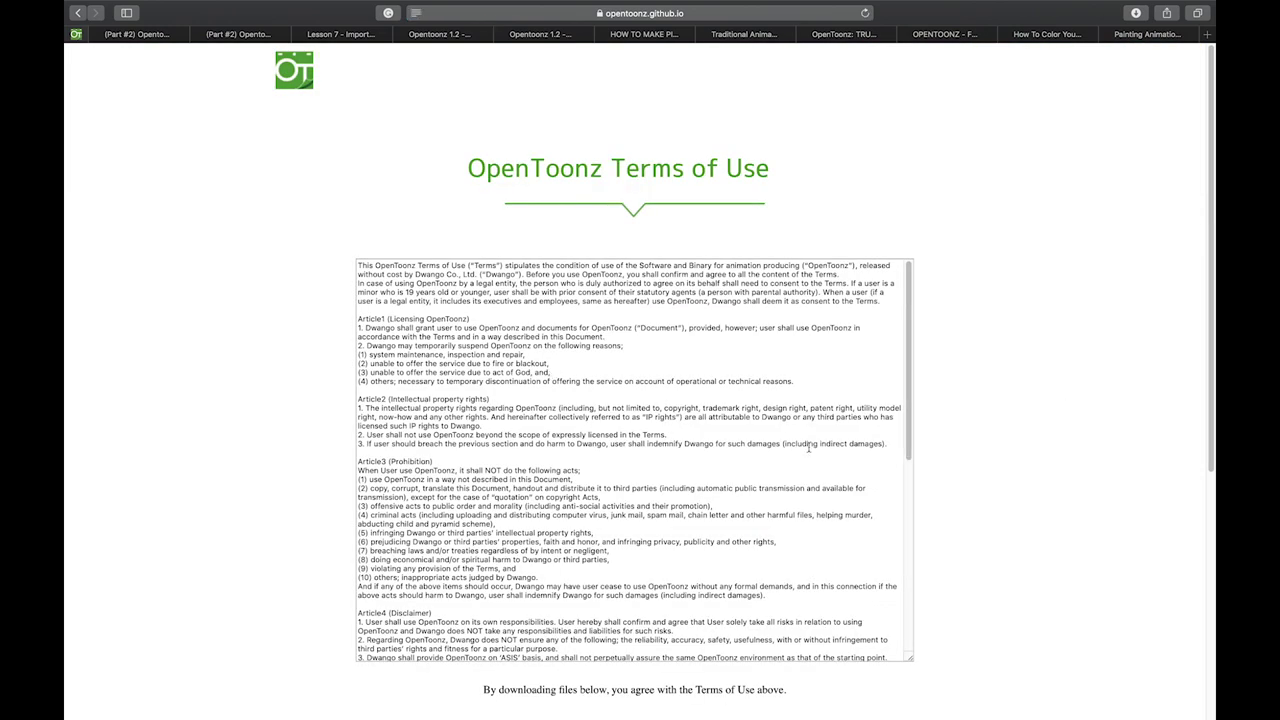
scroll(808, 449, down, 10)
scroll(808, 449, down, 5)
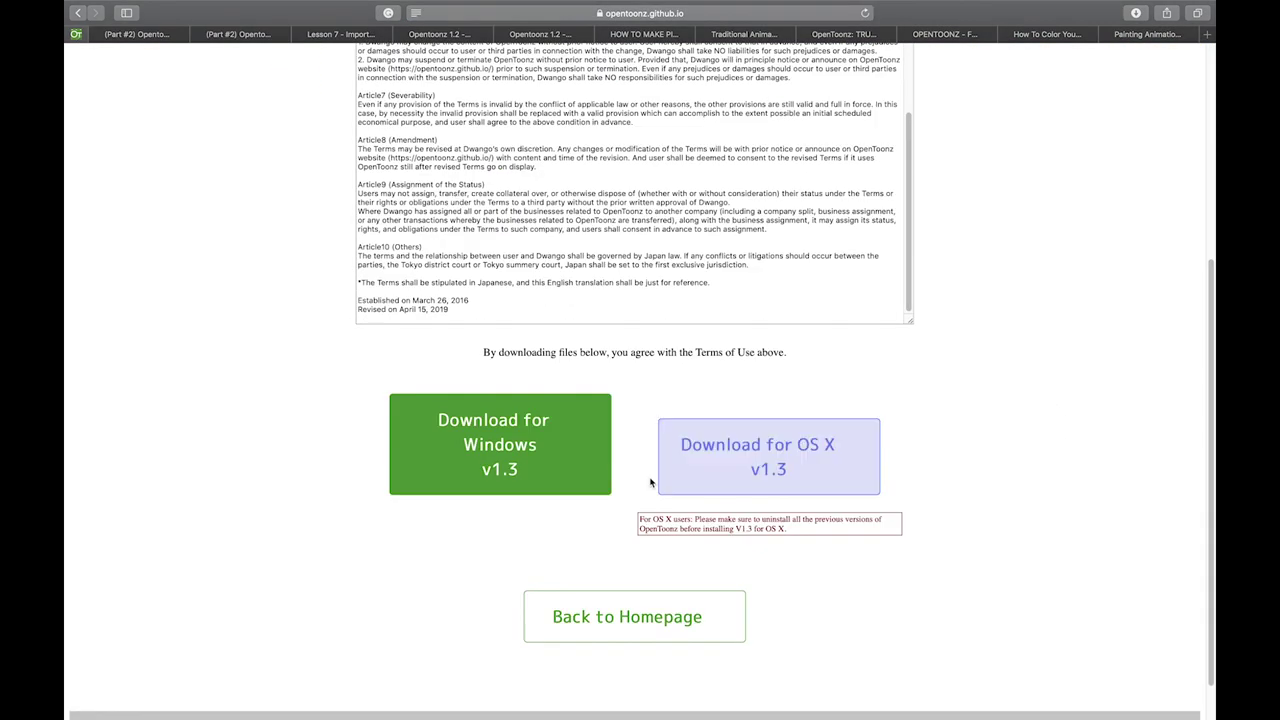
click(706, 482)
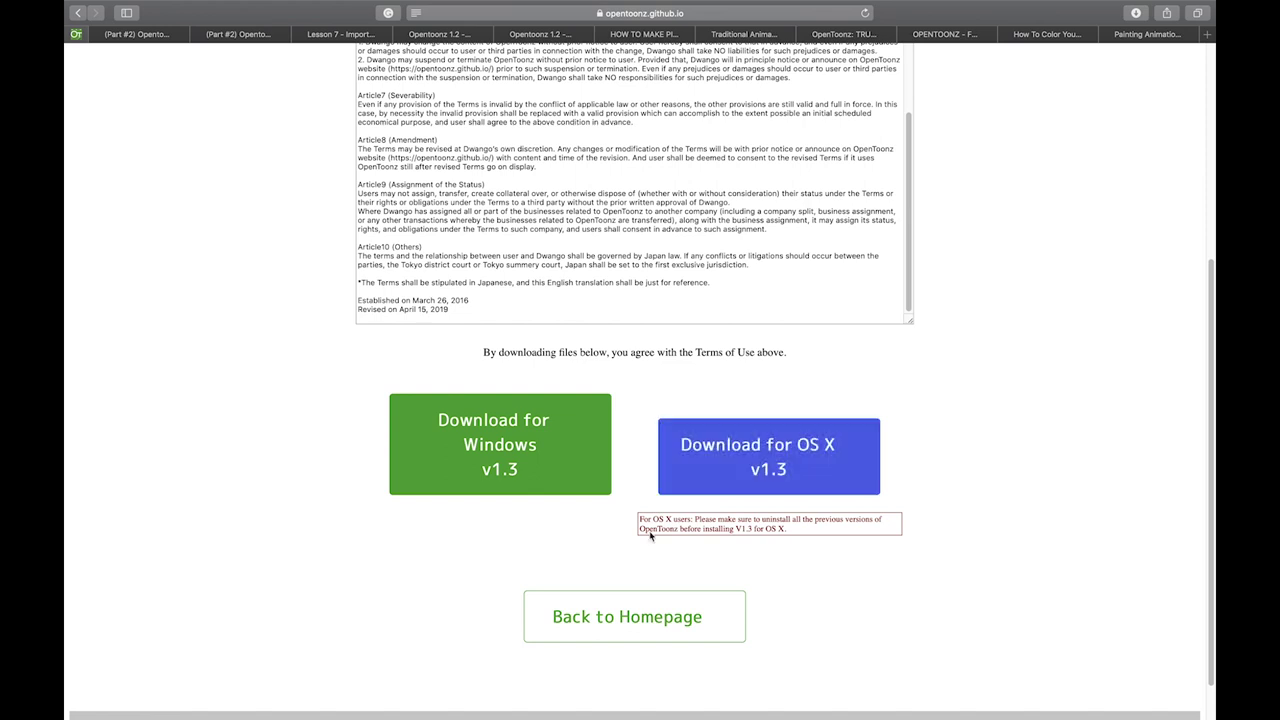
click(670, 615)
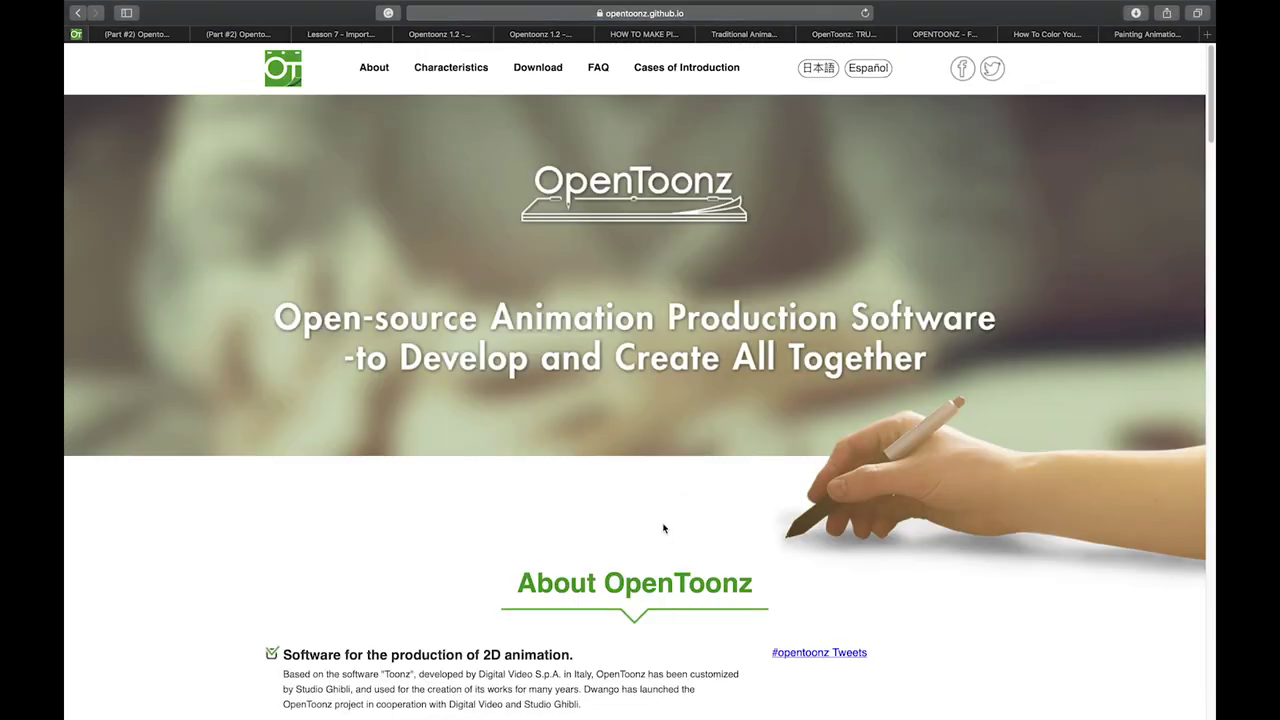
Scroll through the dwango_opentoonz_plugins README covering prebuilt plugin and OpenCV3 installation
scroll(663, 528, down, 10)
scroll(663, 528, down, 20)
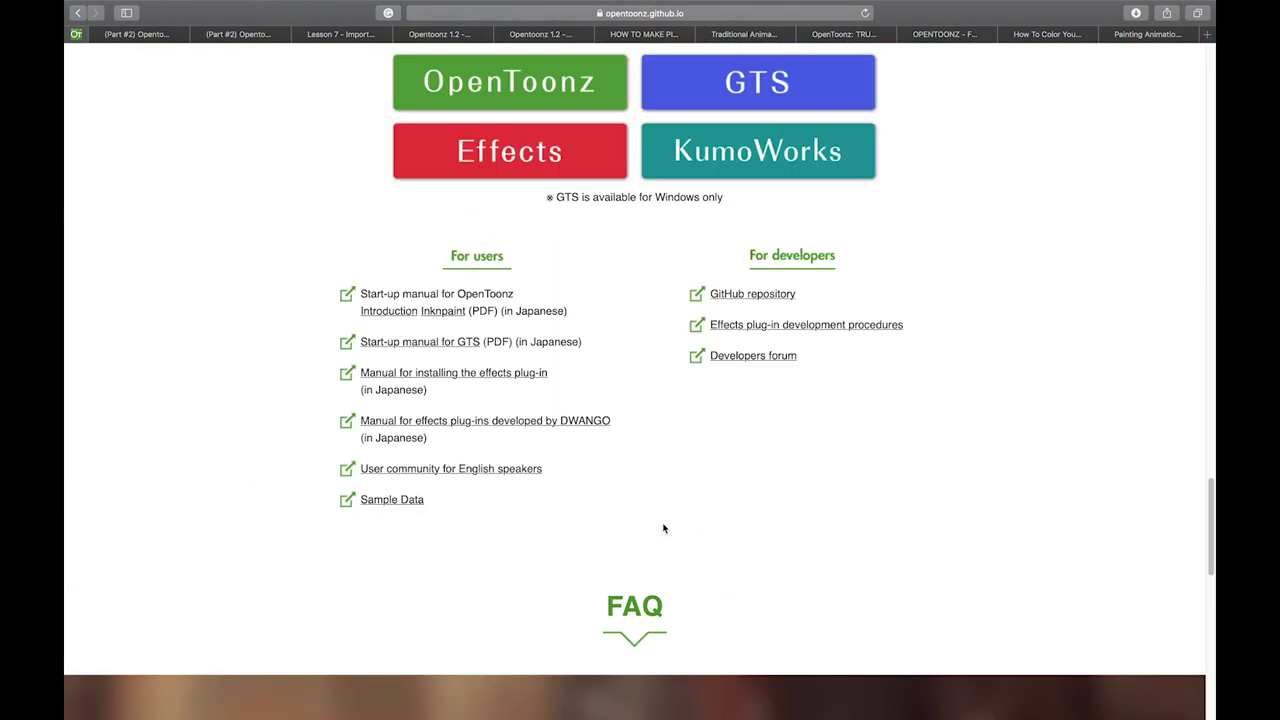
scroll(663, 528, up, 4)
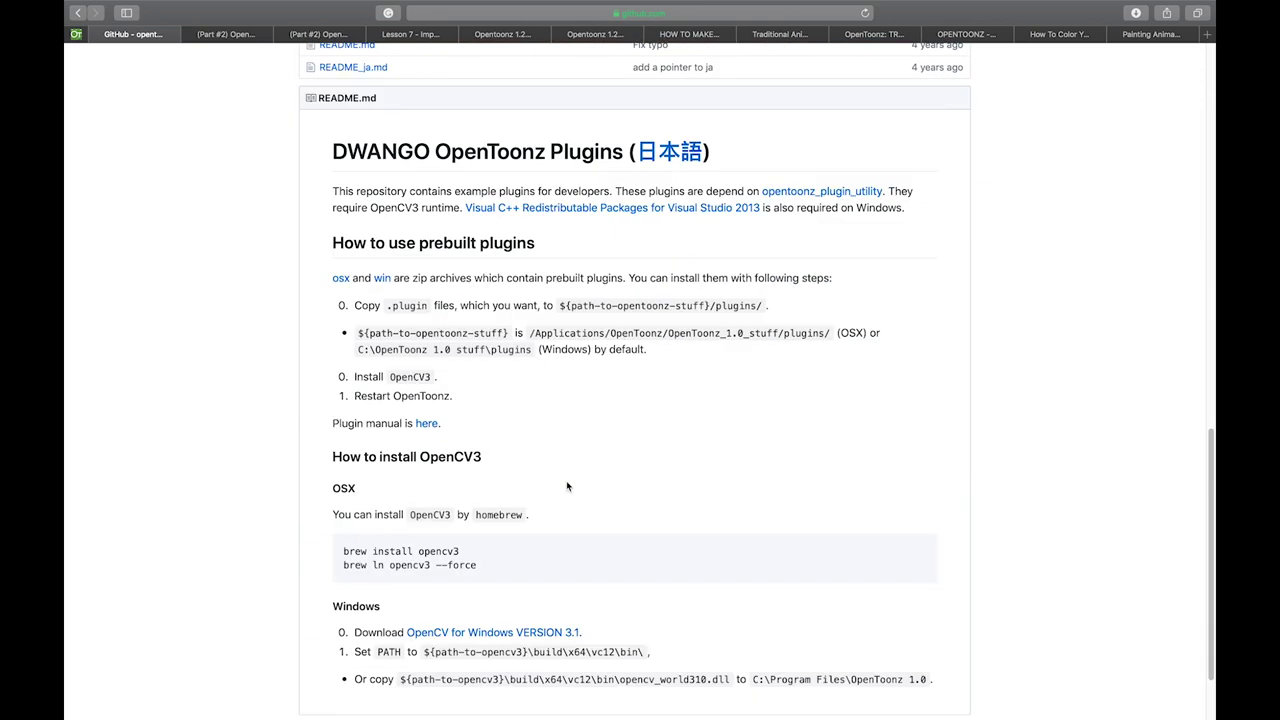
scroll(567, 487, down, 7)
scroll(675, 330, down, 1)
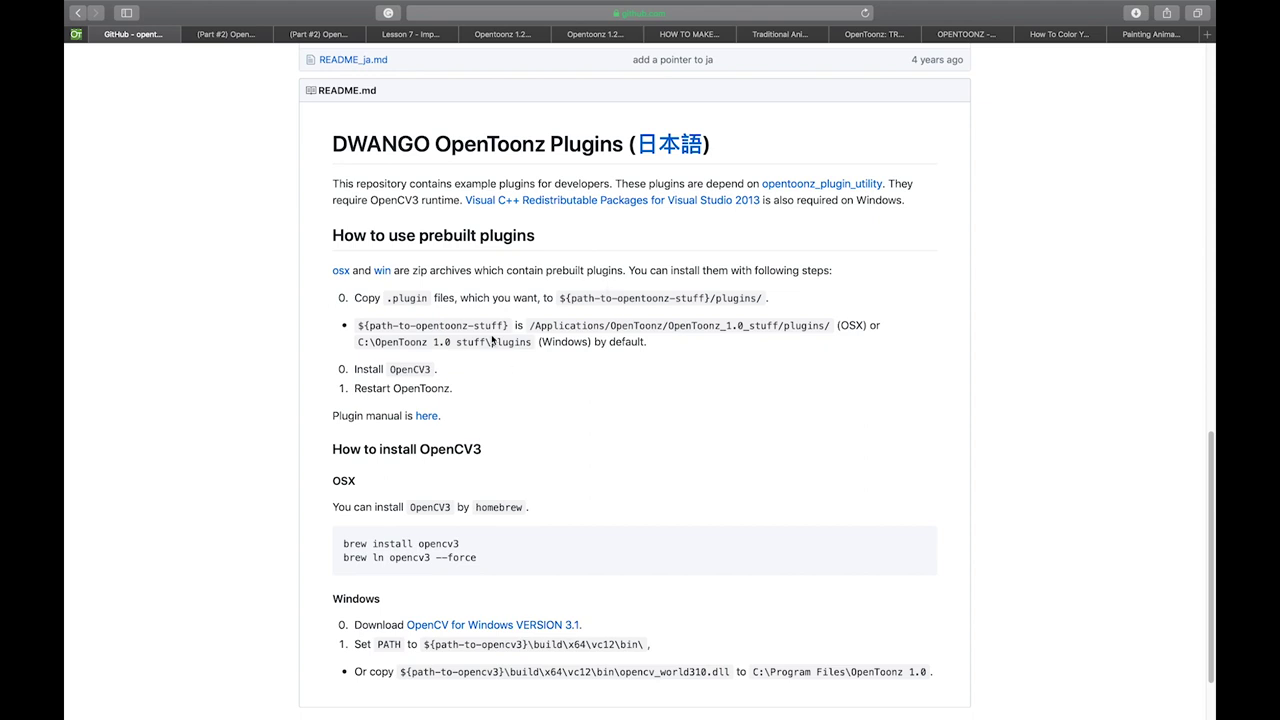
scroll(518, 353, up, 15)
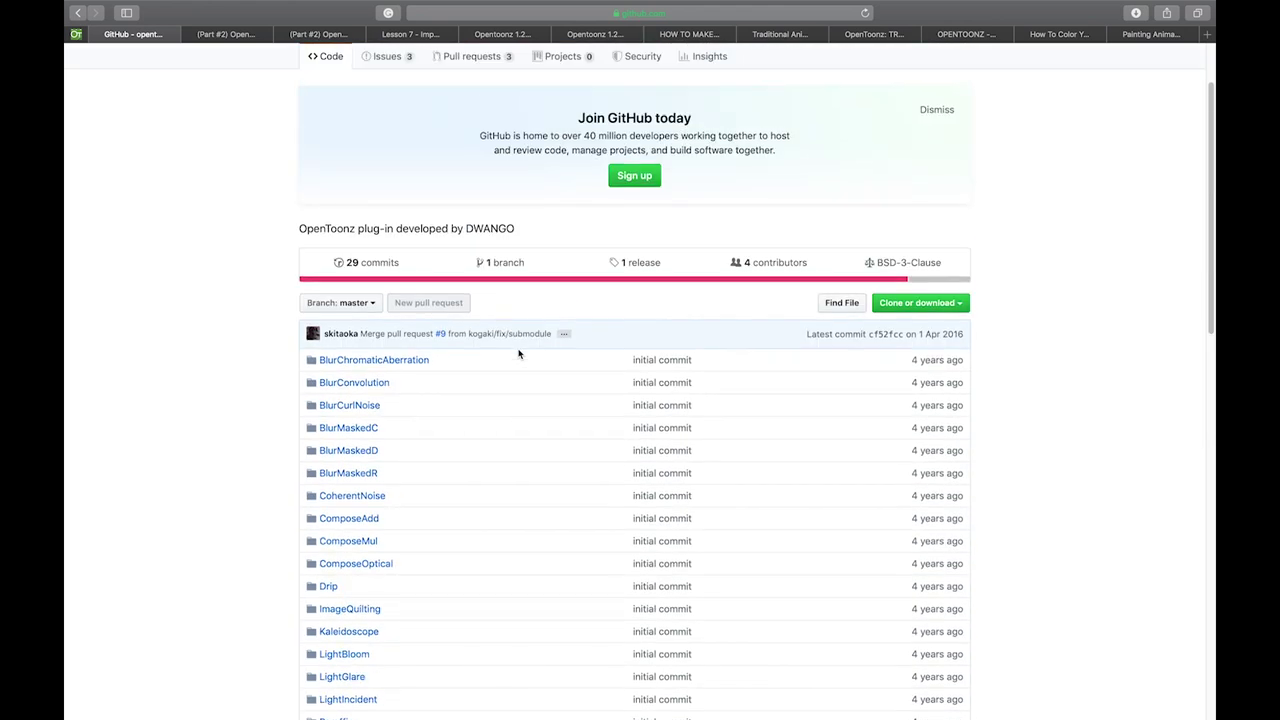
Leave the GitHub page and look over the KumoWorks information page
click(95, 34)
click(703, 330)
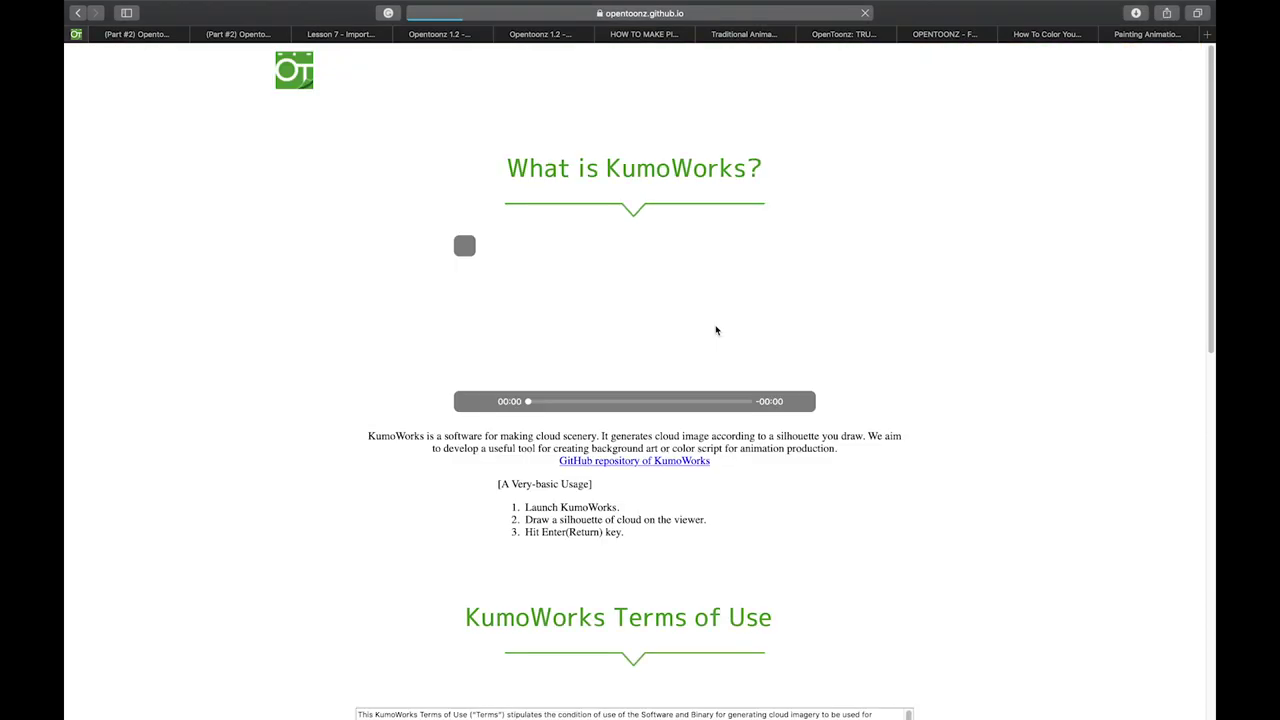
scroll(363, 528, down, 5)
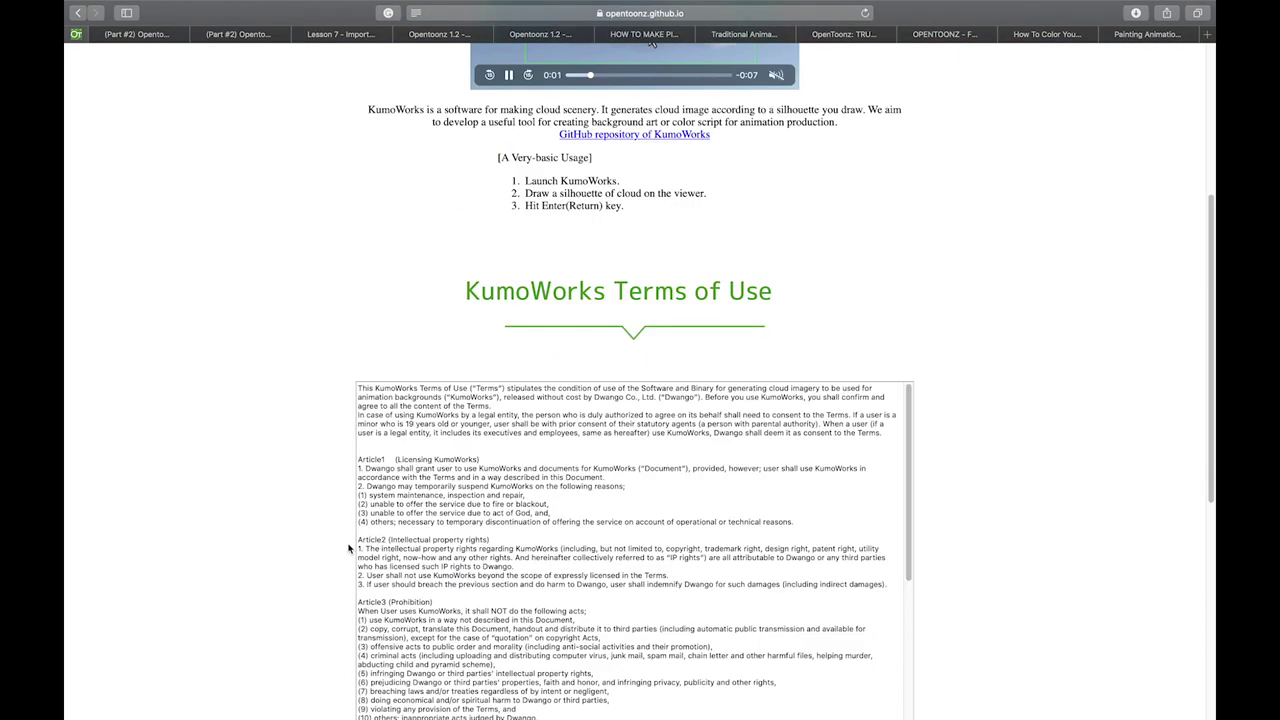
scroll(350, 549, up, 5)
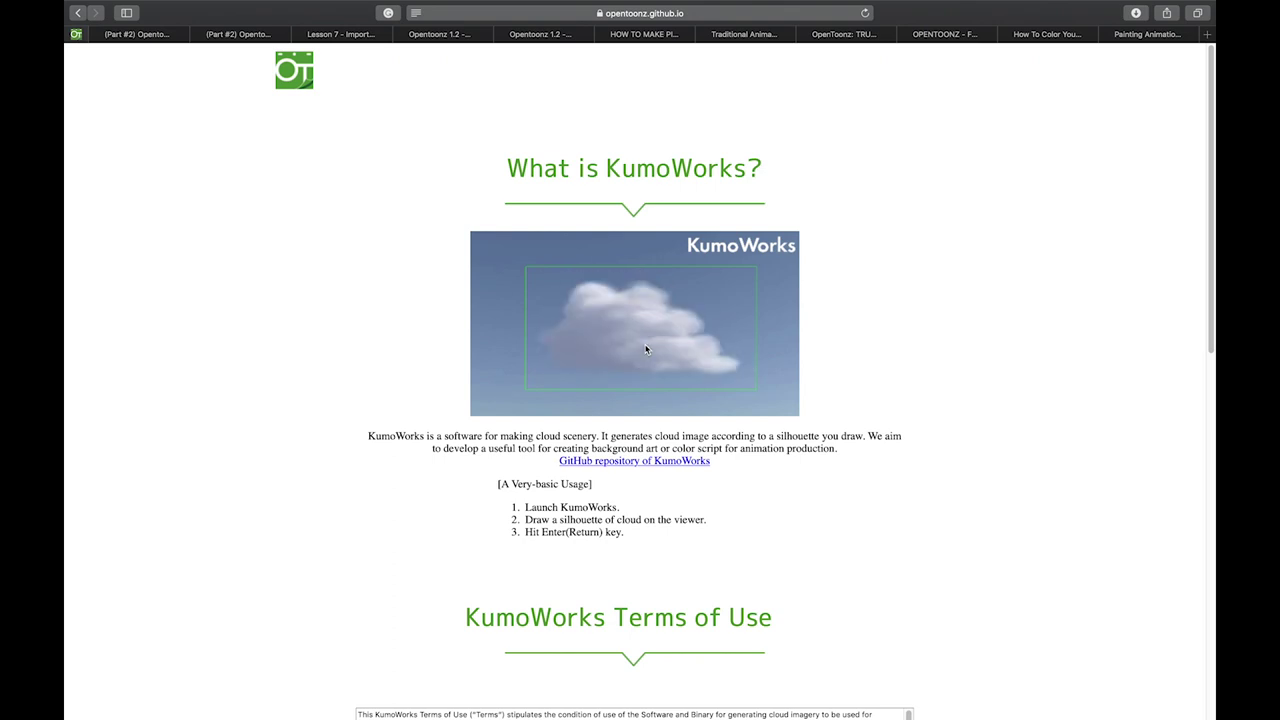
Go back through the download page to the OpenToonz homepage's Functions section
click(82, 15)
click(80, 15)
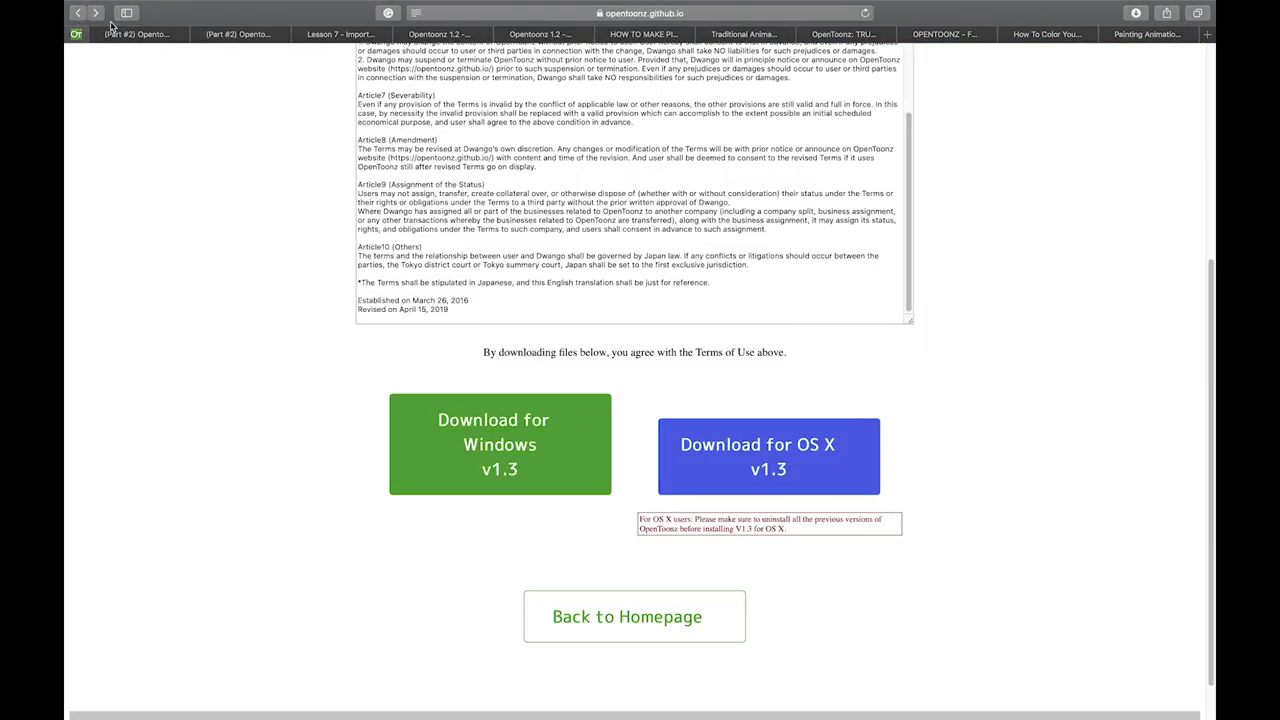
click(606, 628)
scroll(559, 507, down, 15)
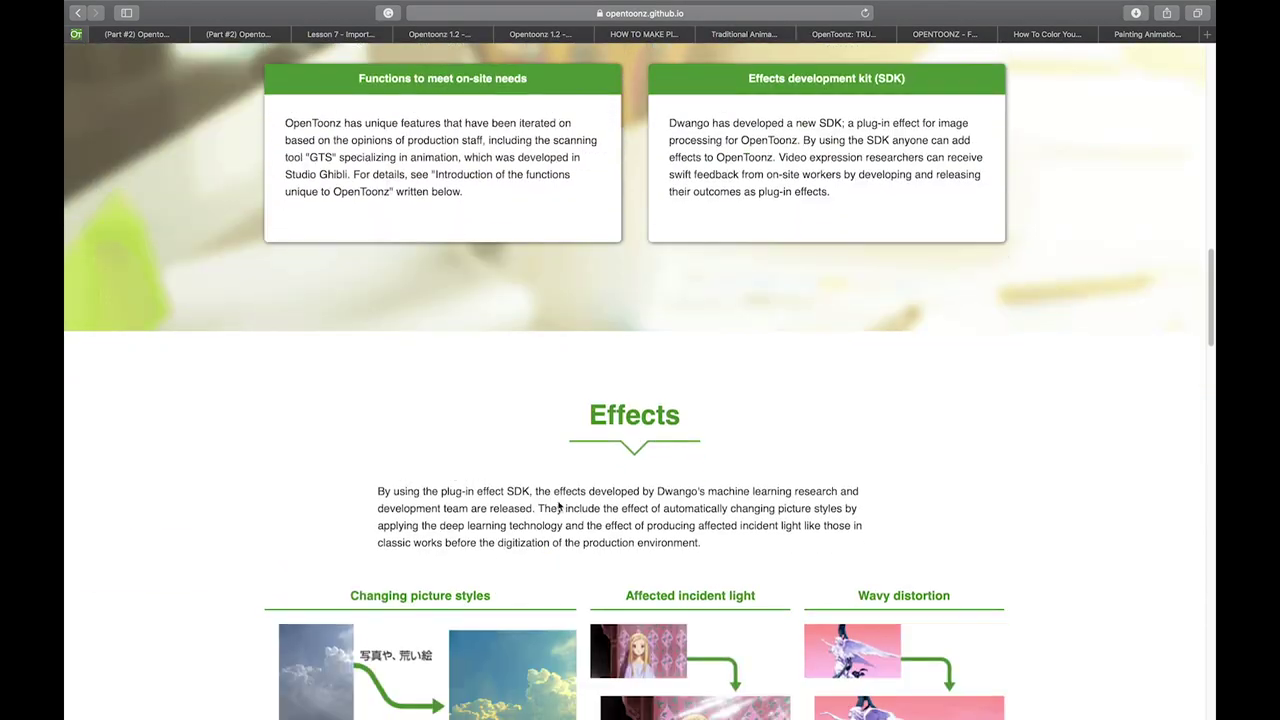
scroll(559, 507, down, 10)
Step the Functions carousel back five slides, then scroll to the Effects section
click(220, 457)
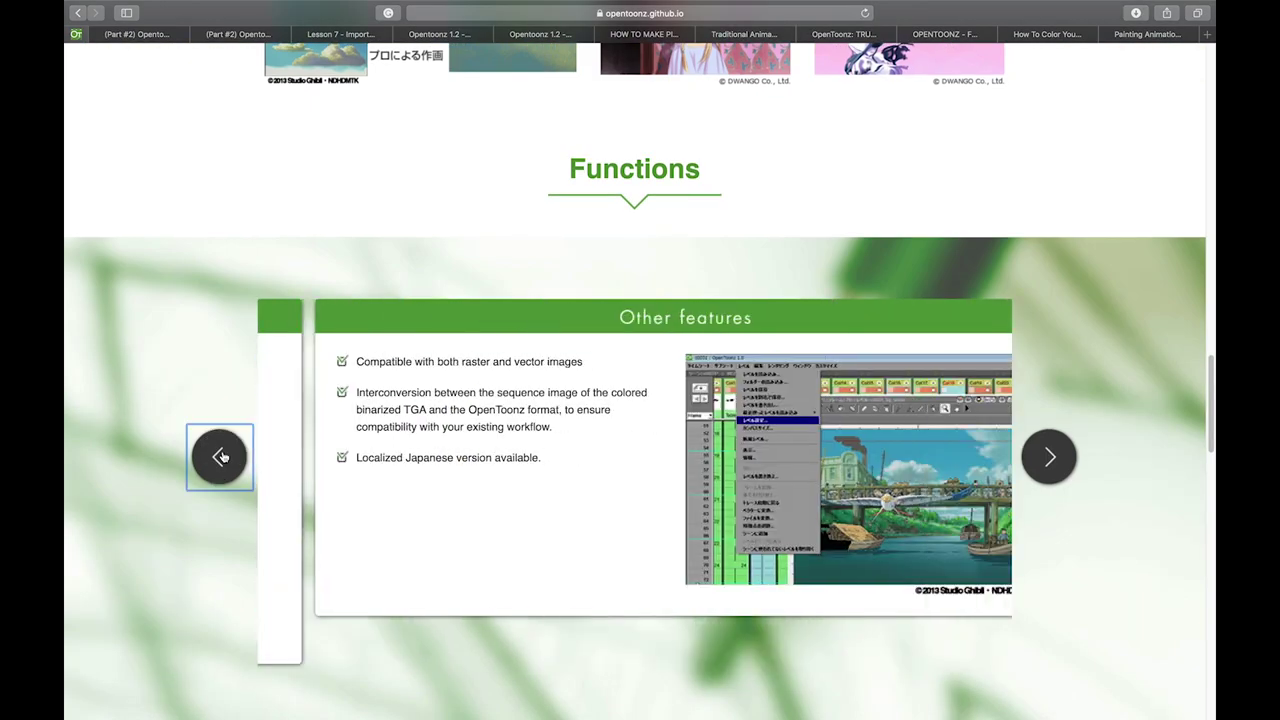
click(220, 457)
click(220, 457)
click(220, 457)
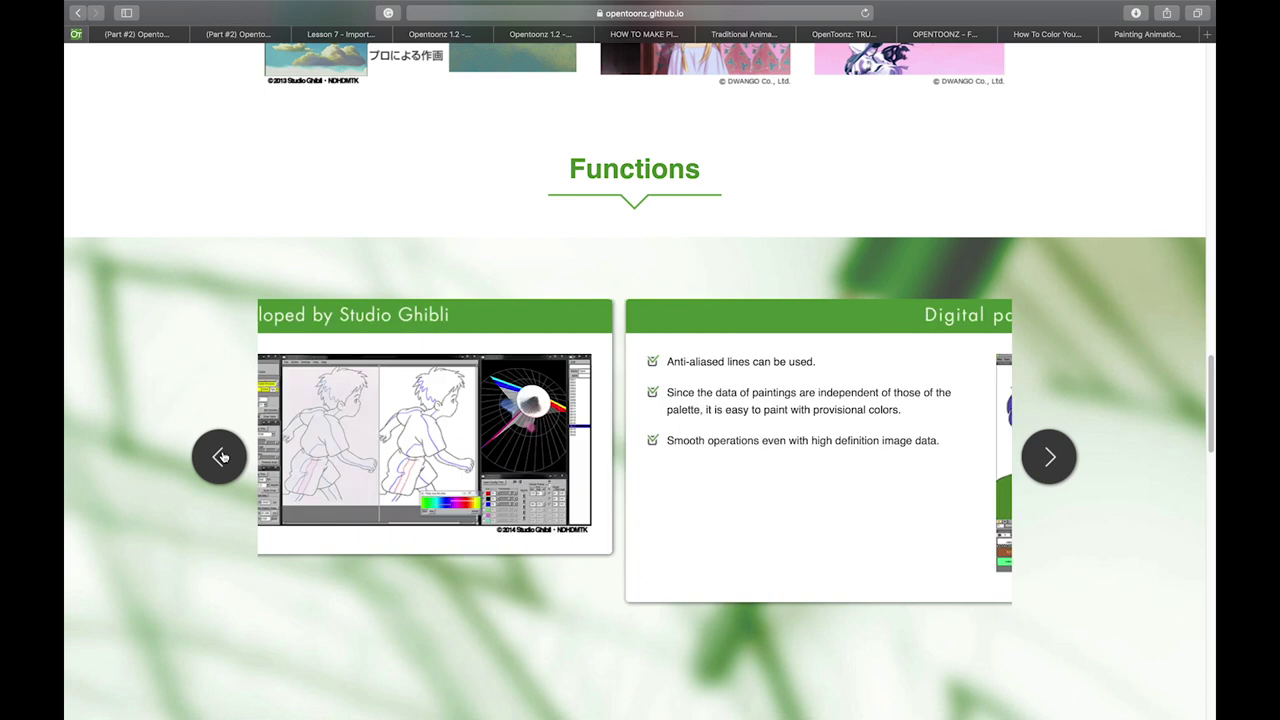
click(220, 457)
scroll(220, 457, up, 7)
scroll(223, 457, down, 2)
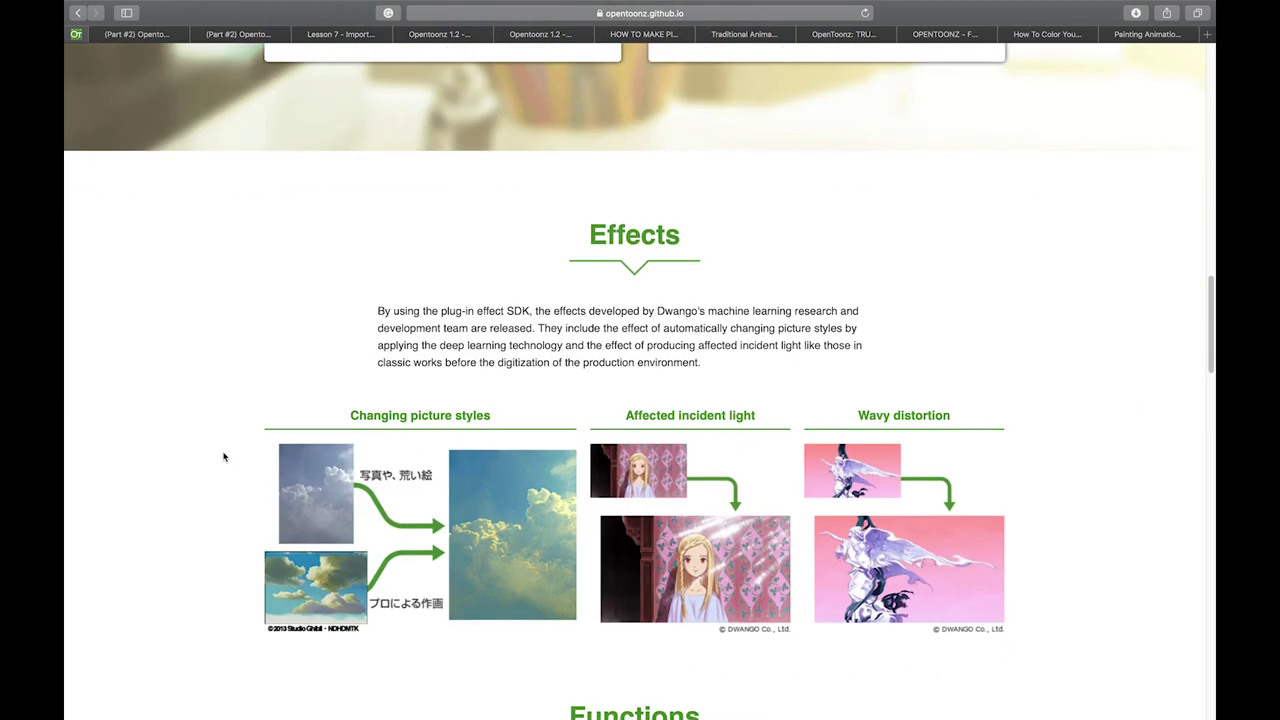
scroll(223, 457, down, 2)
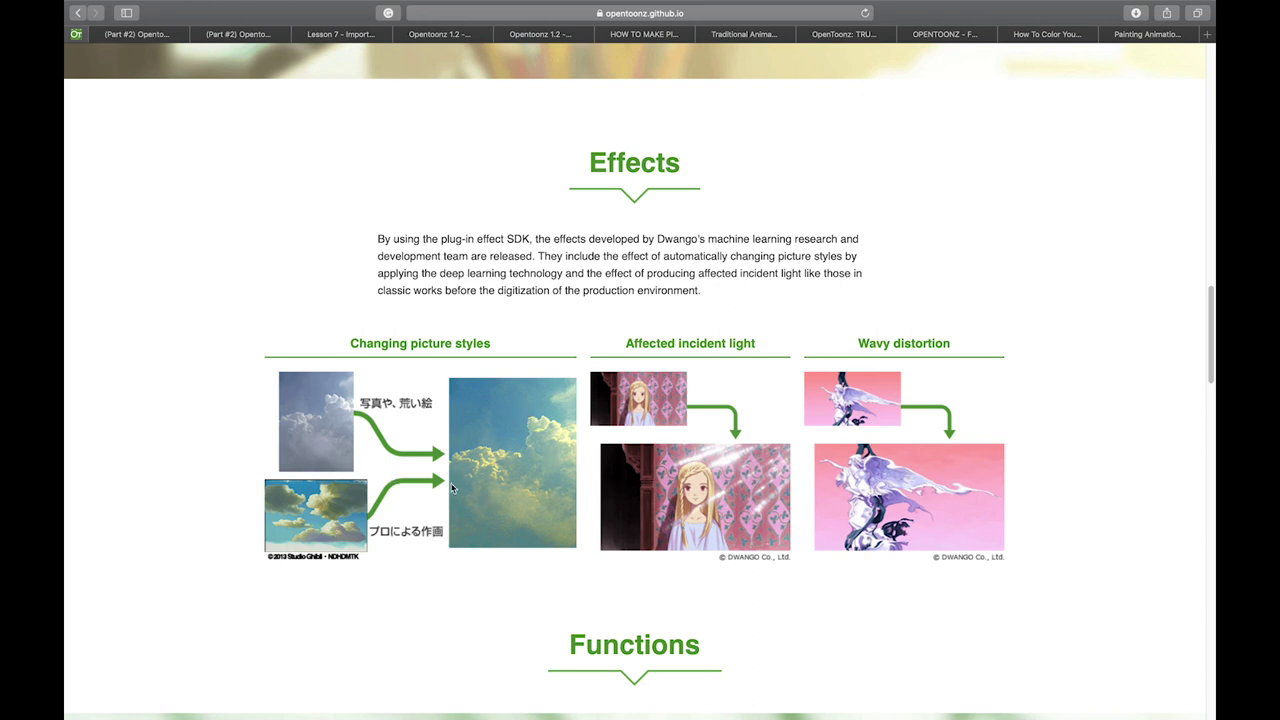
scroll(460, 420, down, 5)
key(F11)
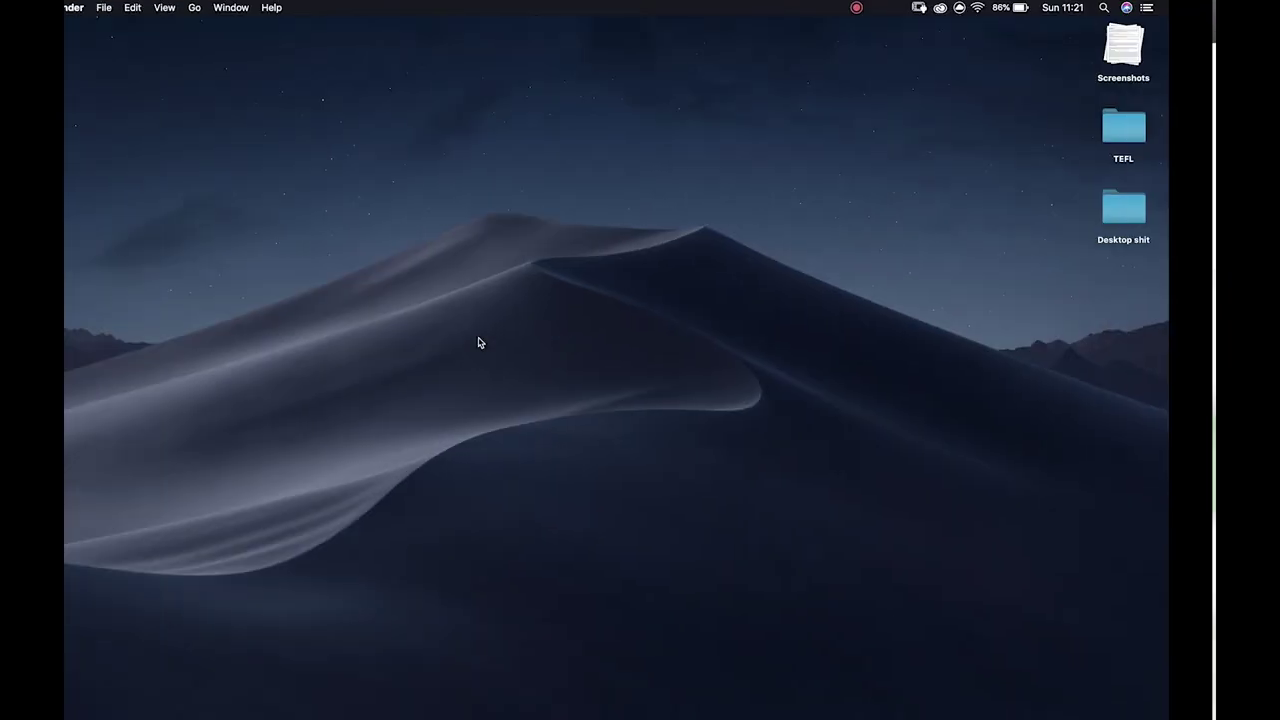
click(1007, 692)
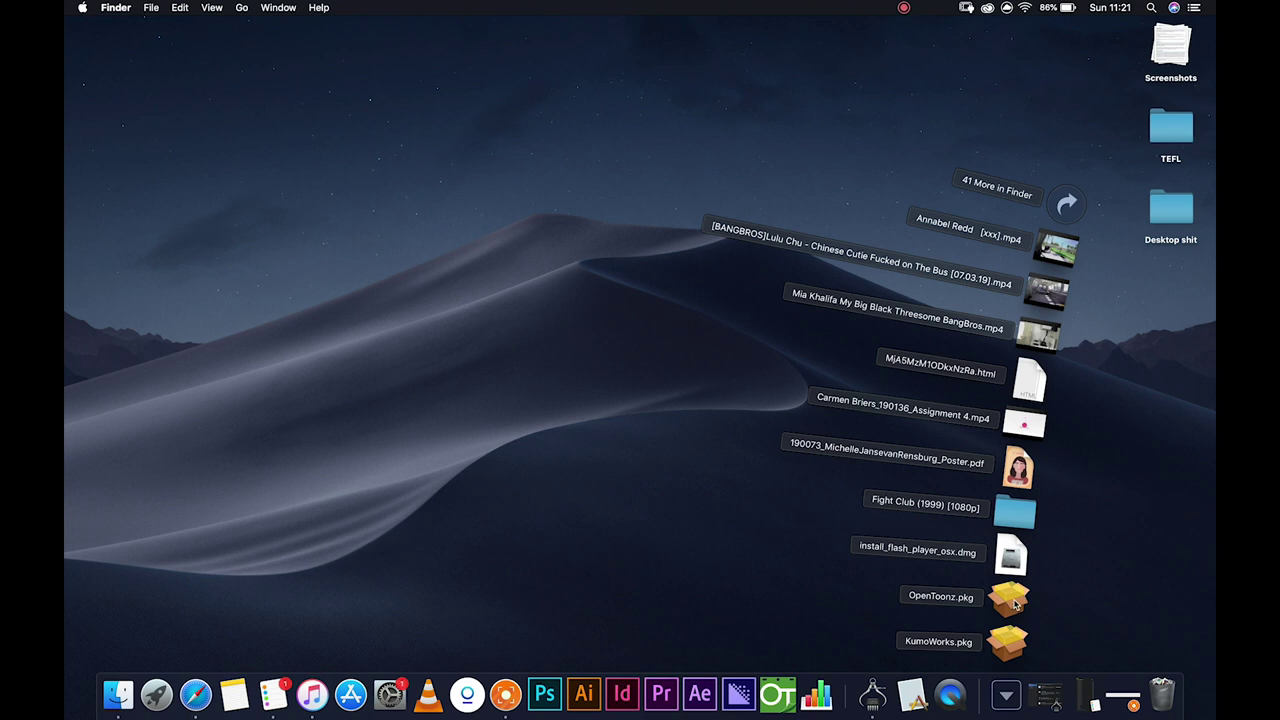
click(487, 558)
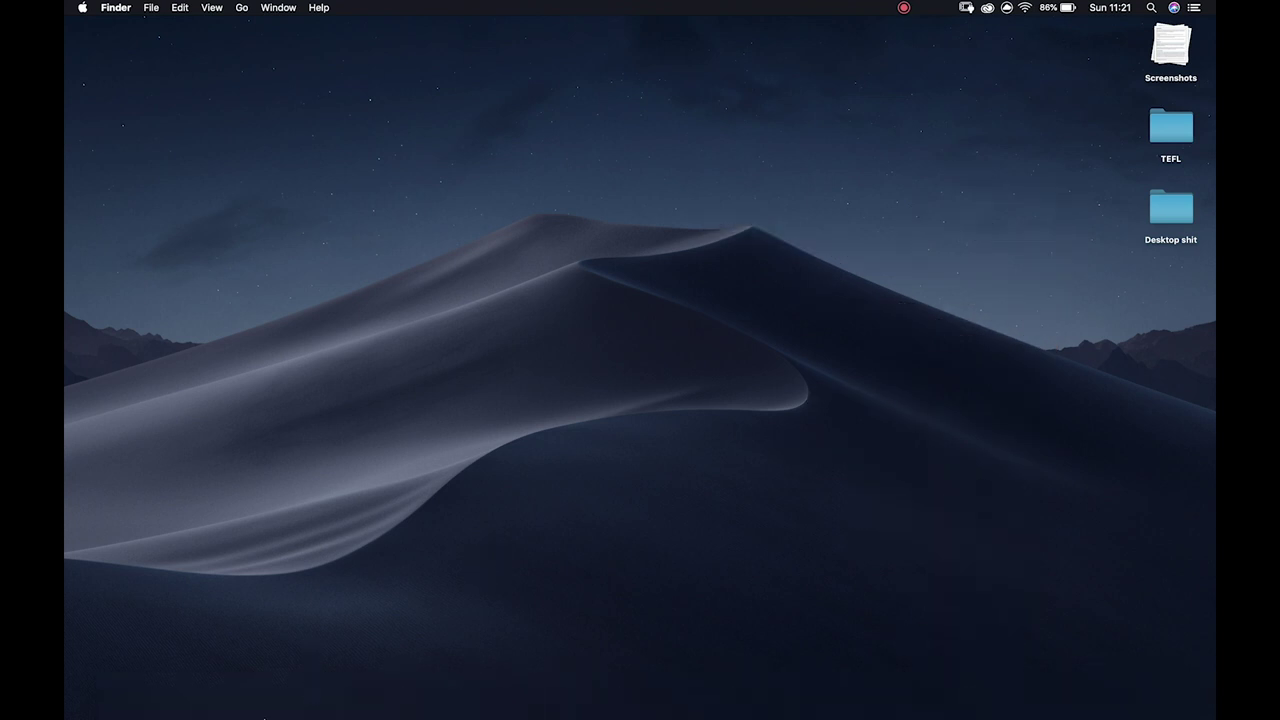
click(118, 693)
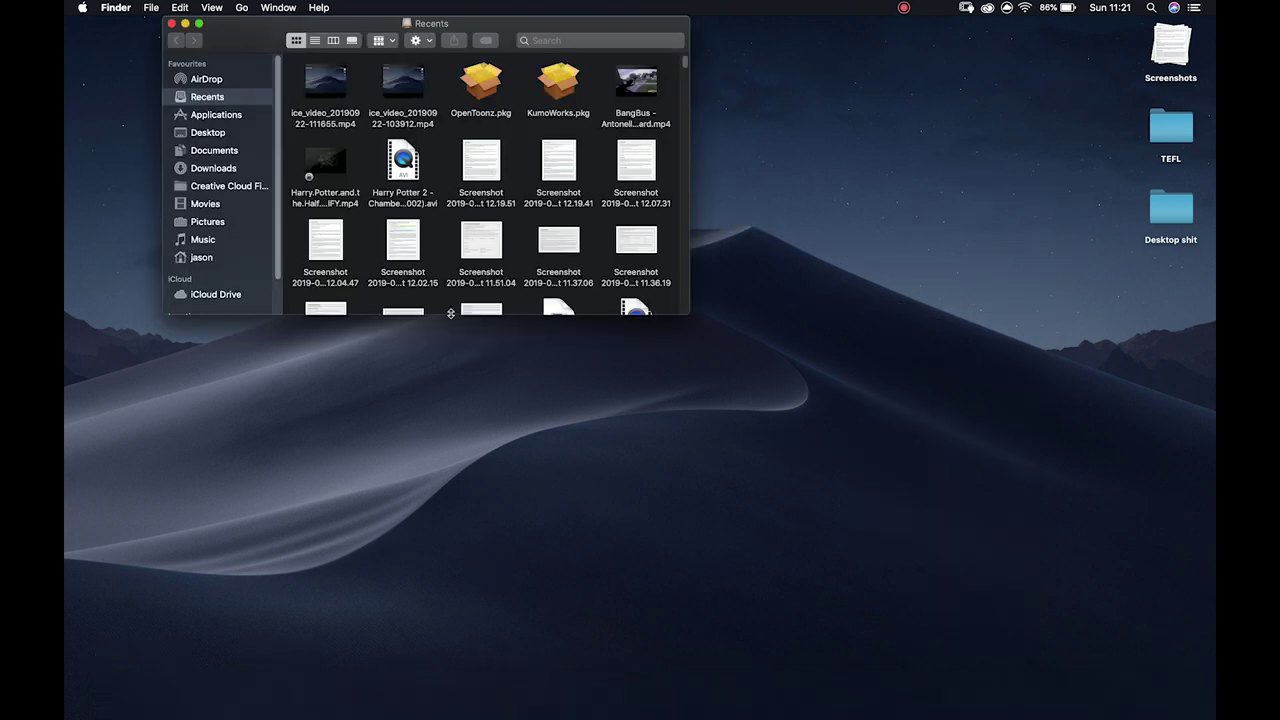
click(486, 90)
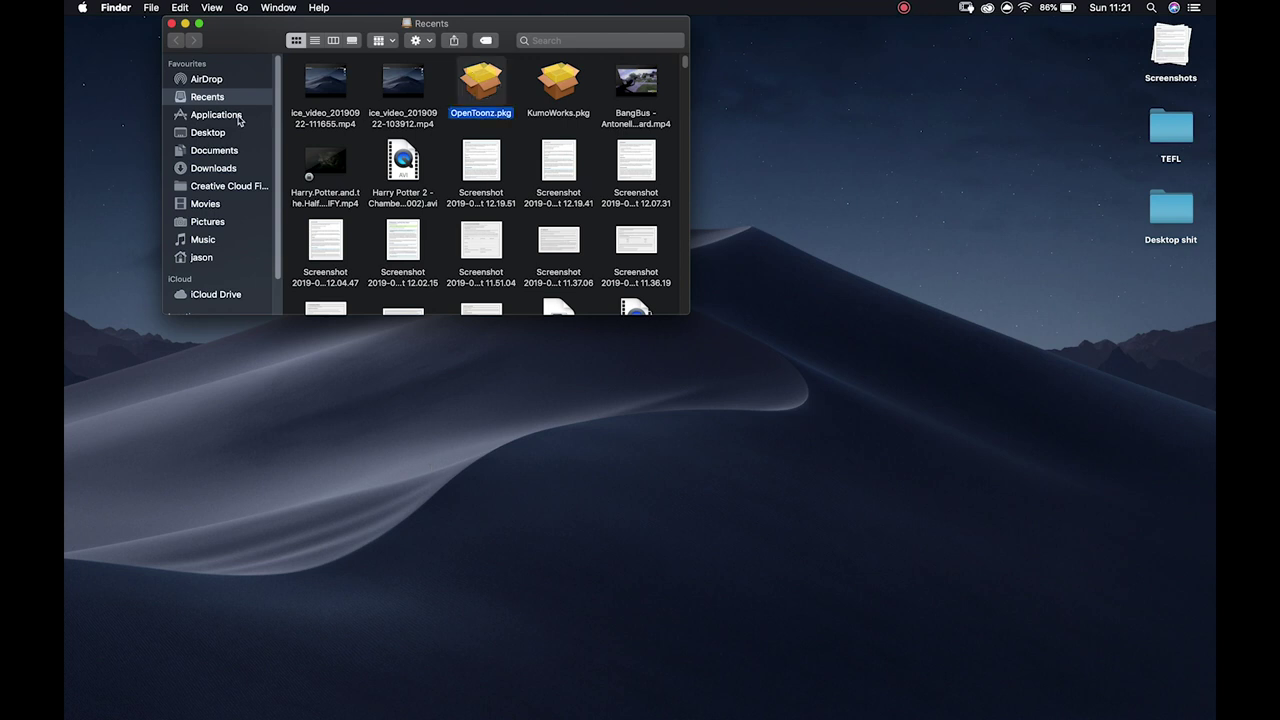
right_click(481, 88)
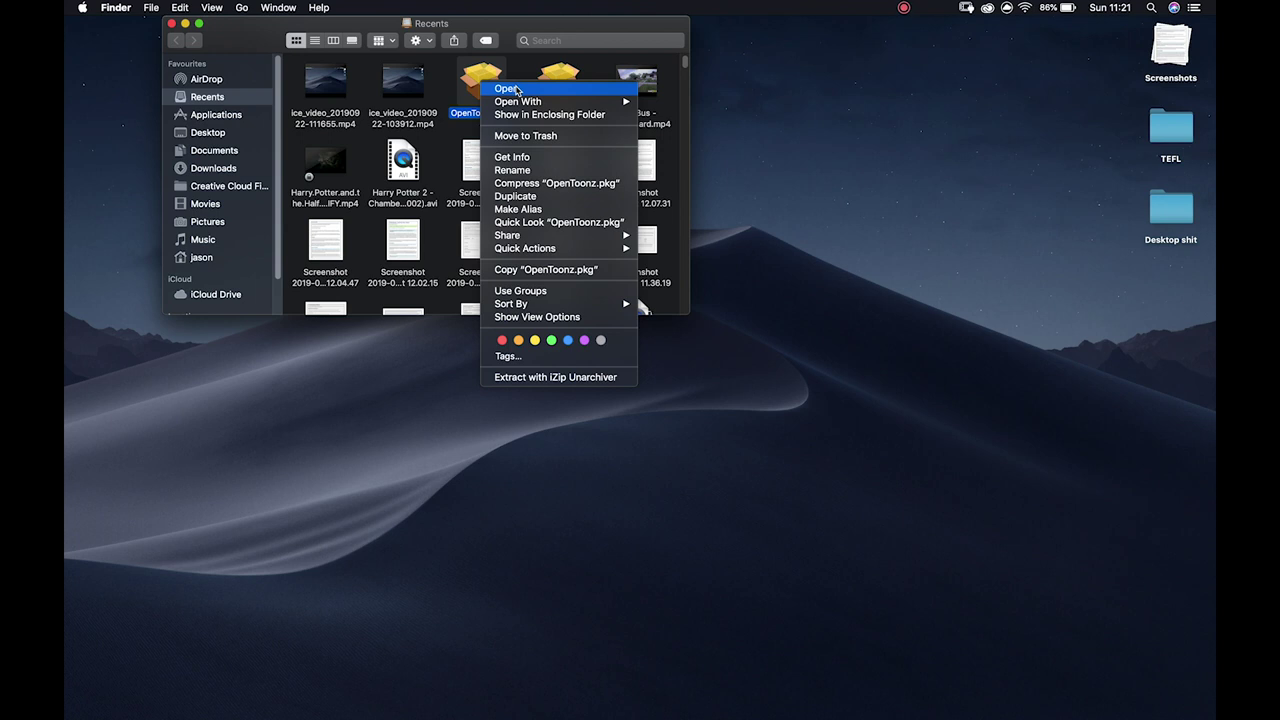
click(755, 181)
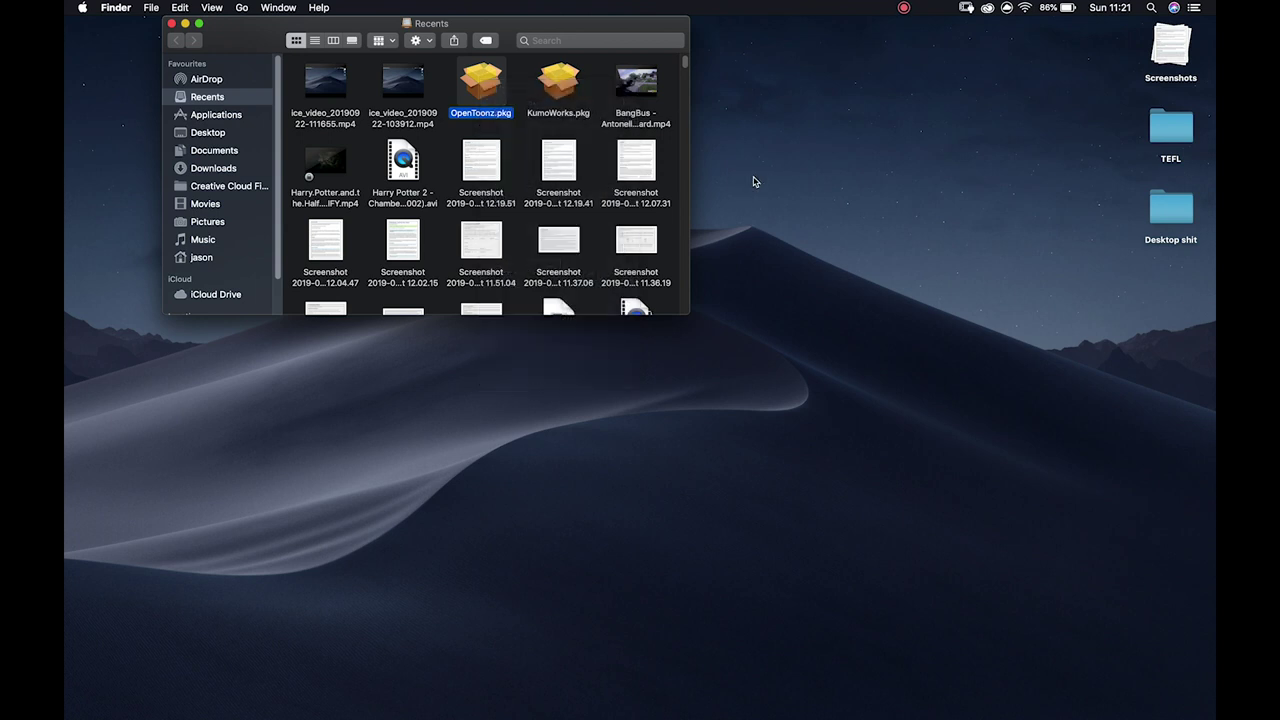
click(171, 23)
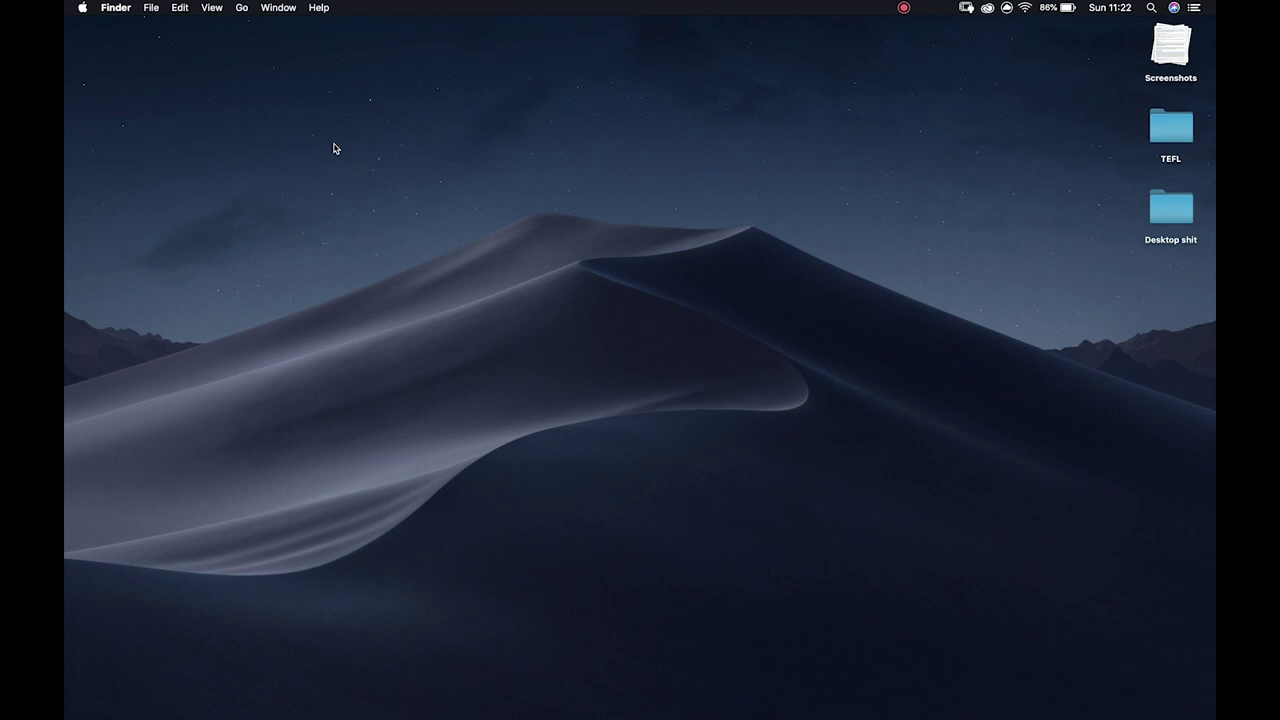
Flip between the Part #2 tutorial videos and the Lesson 7 import images video
mouse_move(545, 710)
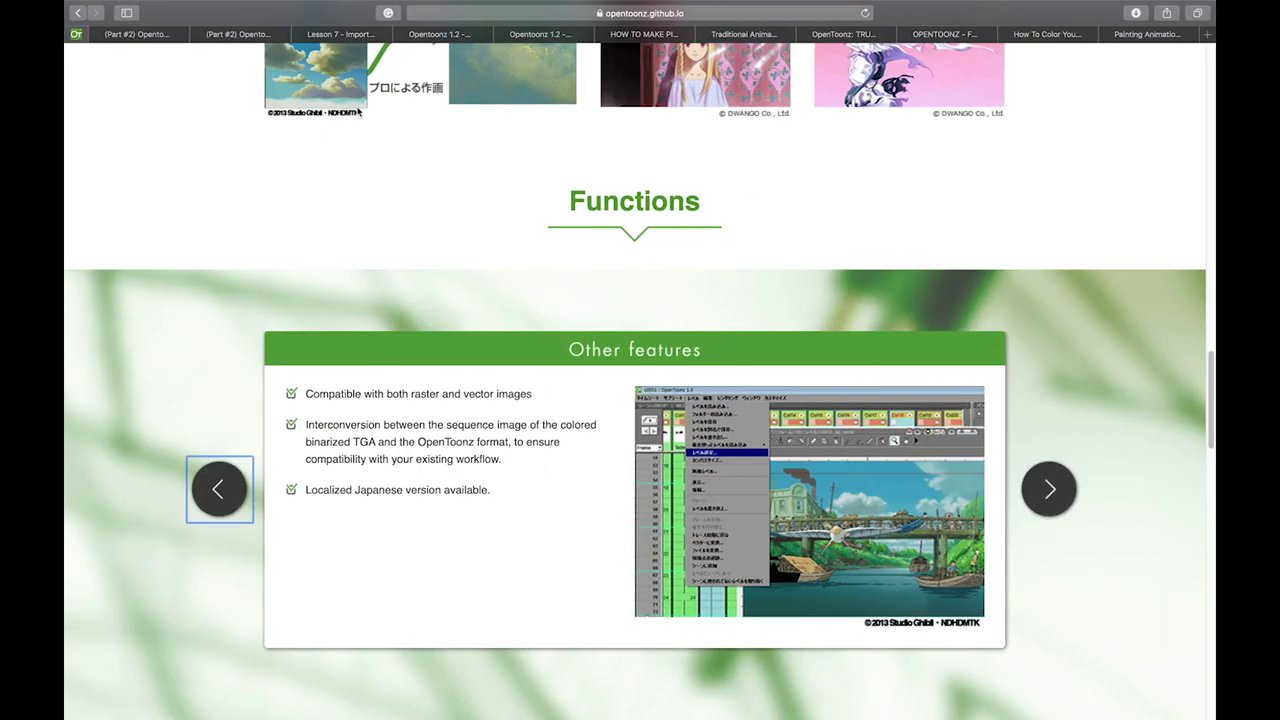
click(155, 36)
click(246, 36)
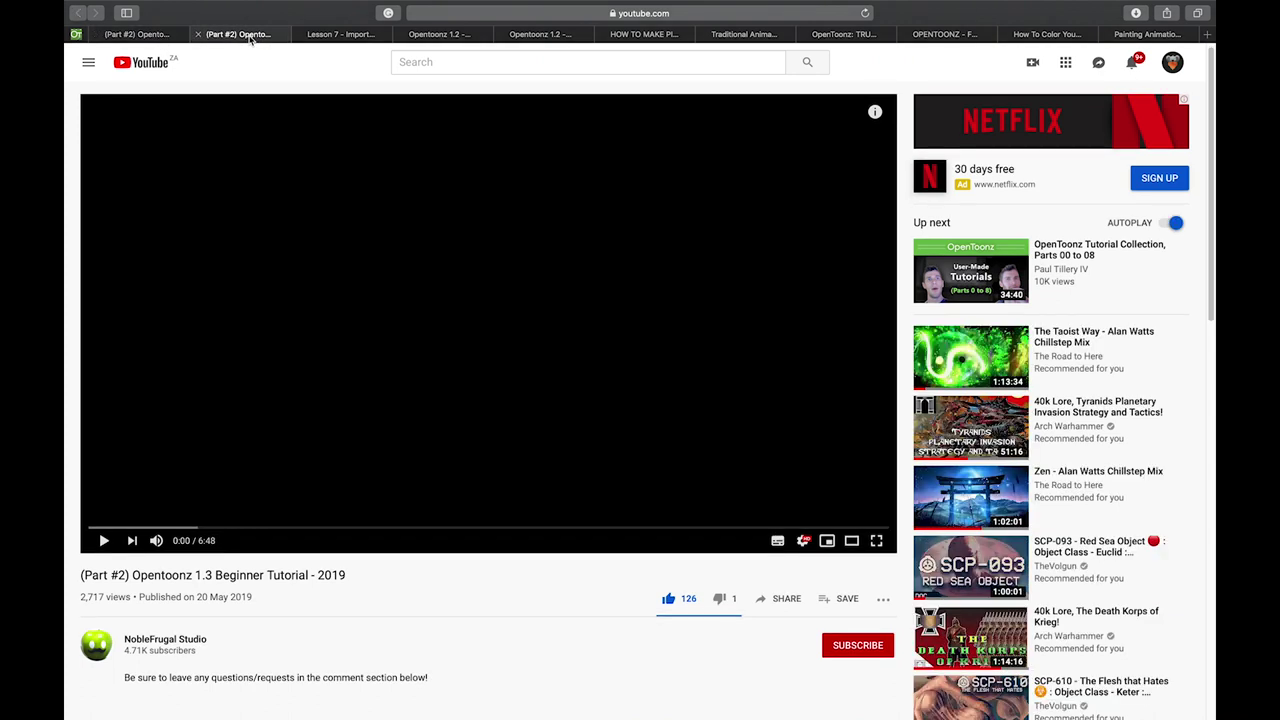
click(375, 40)
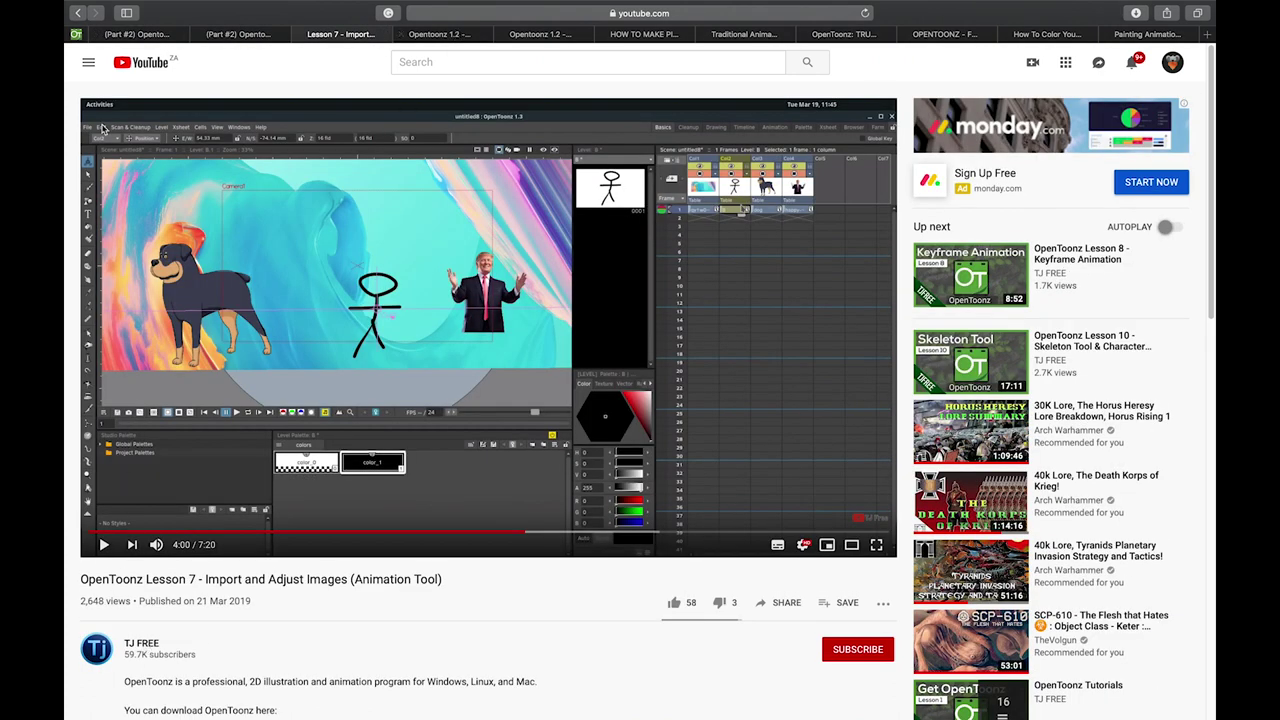
click(152, 36)
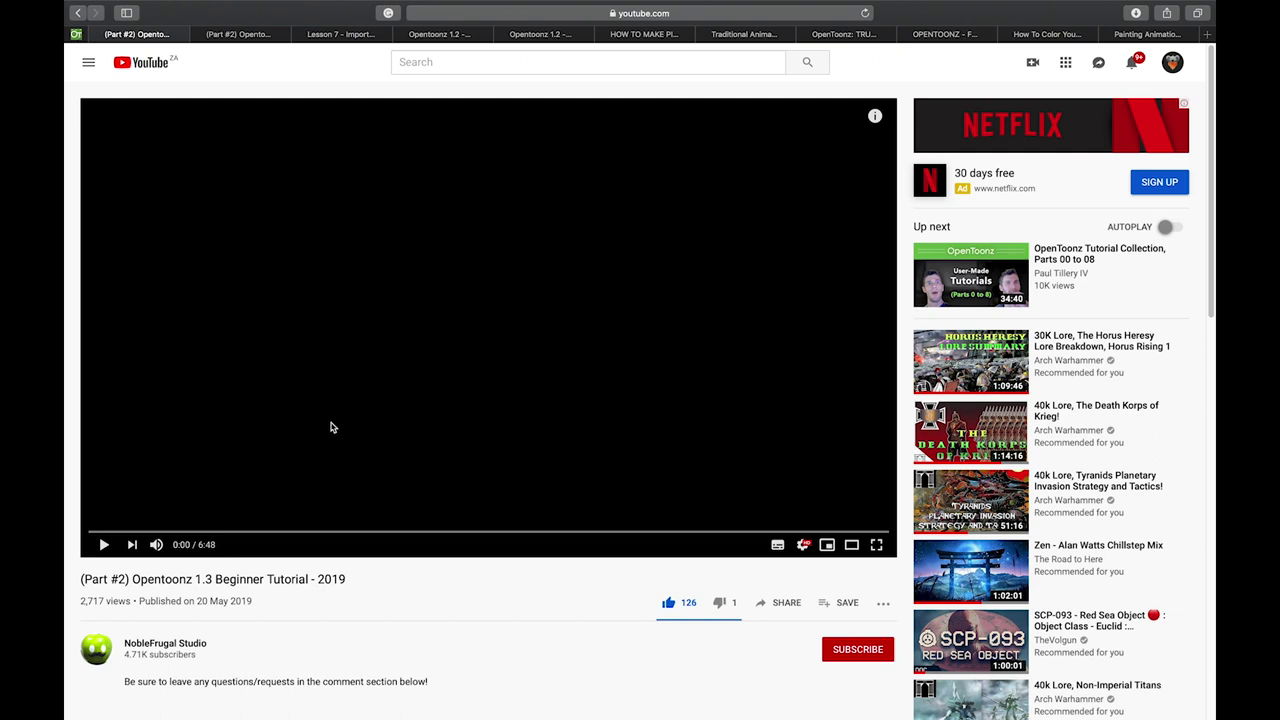
Browse the Xsheet, exporting and sound, pixel art, traditional animation and TRUE Beginners' videos
click(457, 37)
click(565, 37)
click(628, 37)
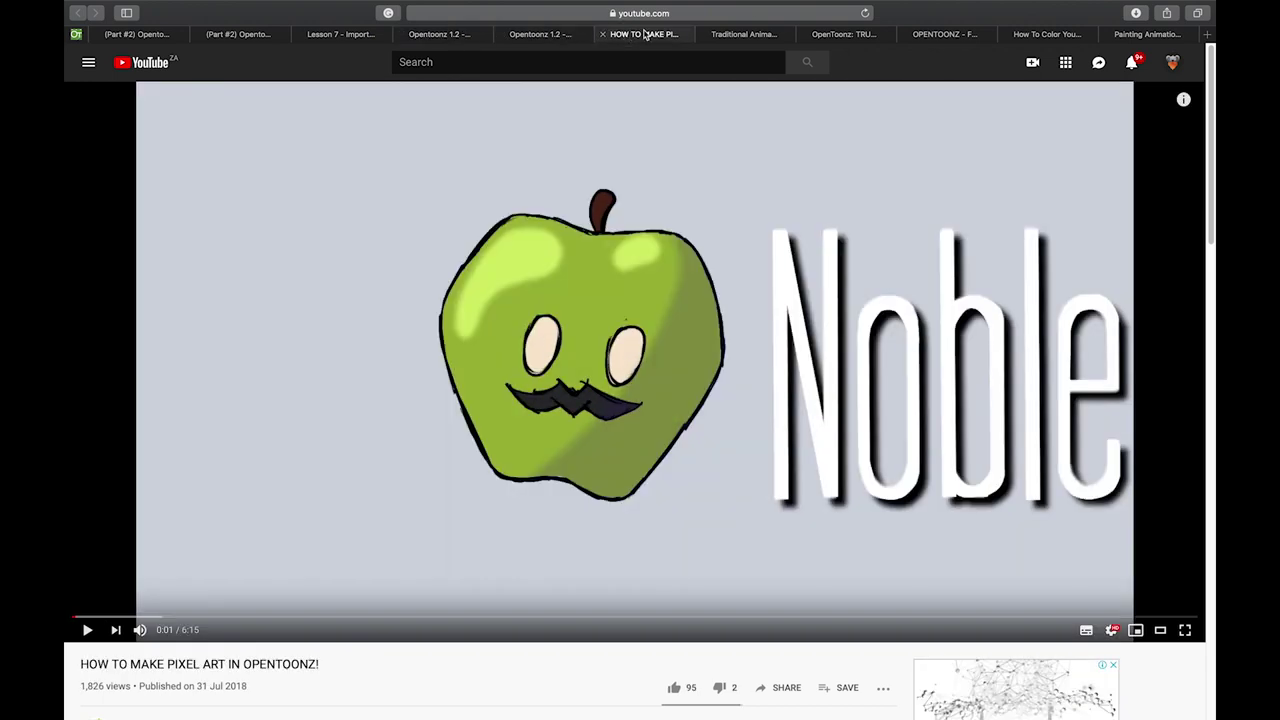
click(751, 37)
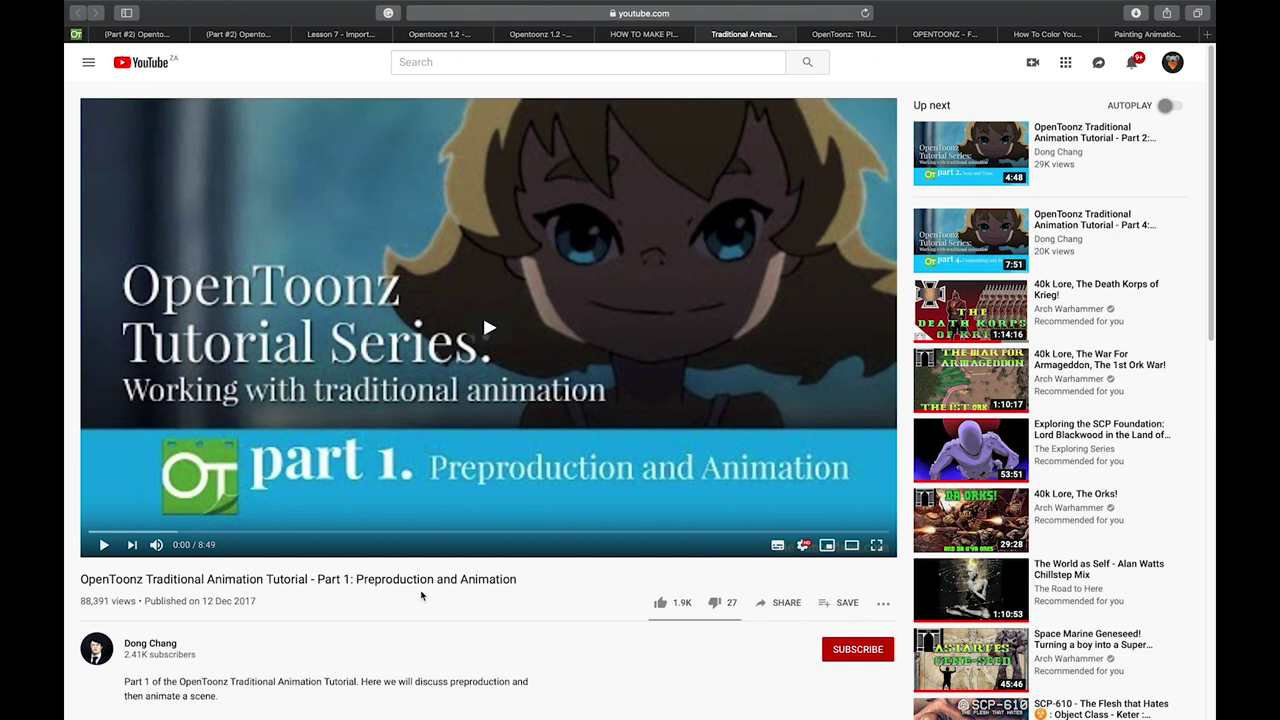
click(880, 34)
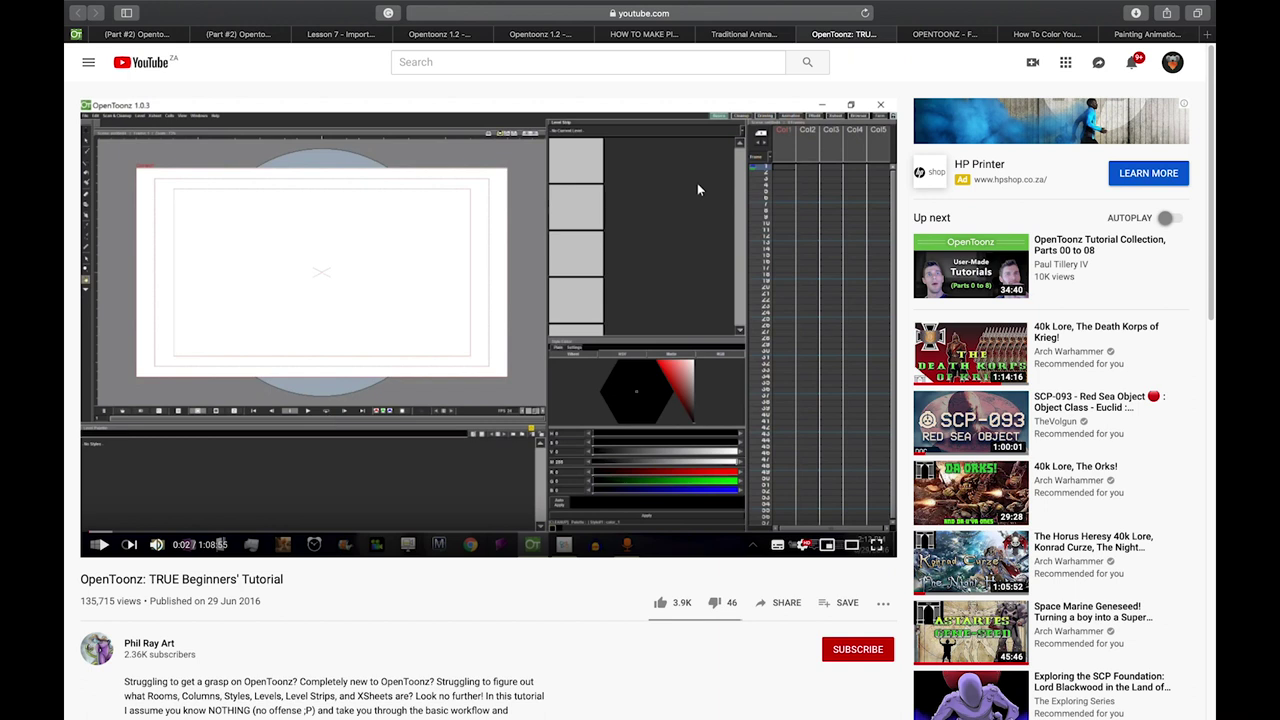
Revisit those tutorials, view the rigging and coloring videos, then return to opentoonz.github.io
click(745, 35)
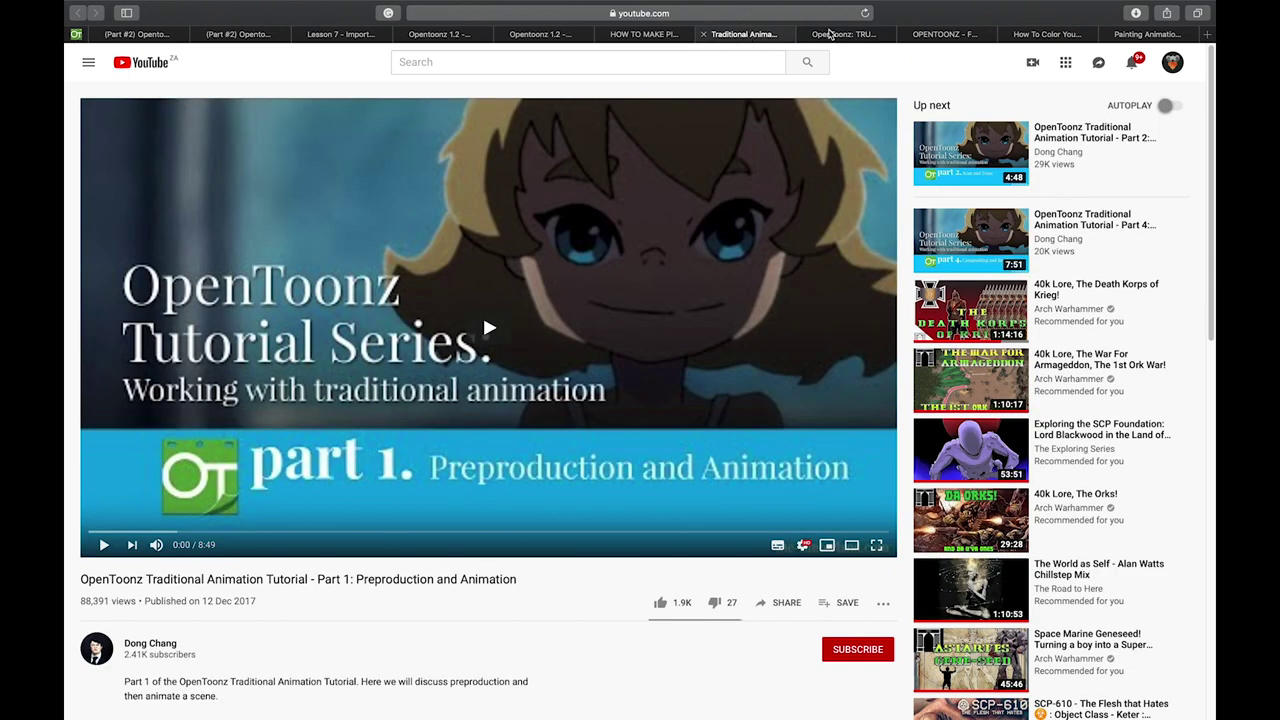
click(845, 36)
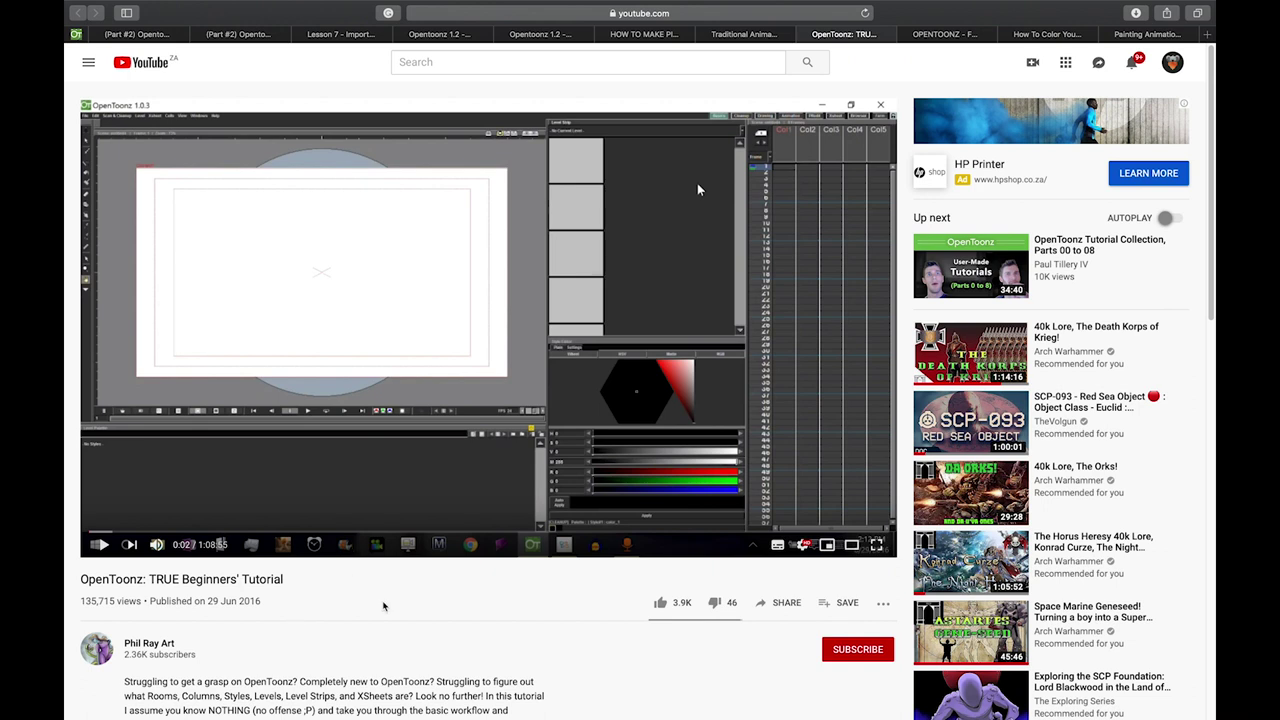
click(952, 36)
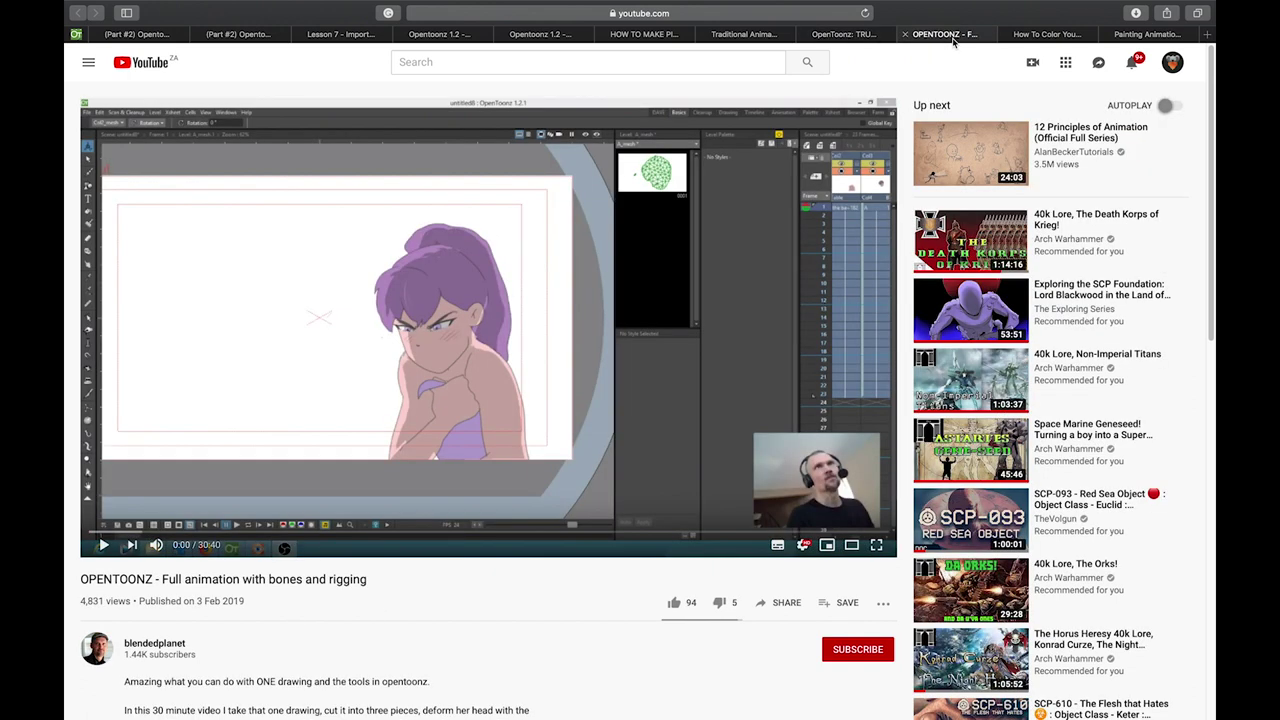
click(1045, 37)
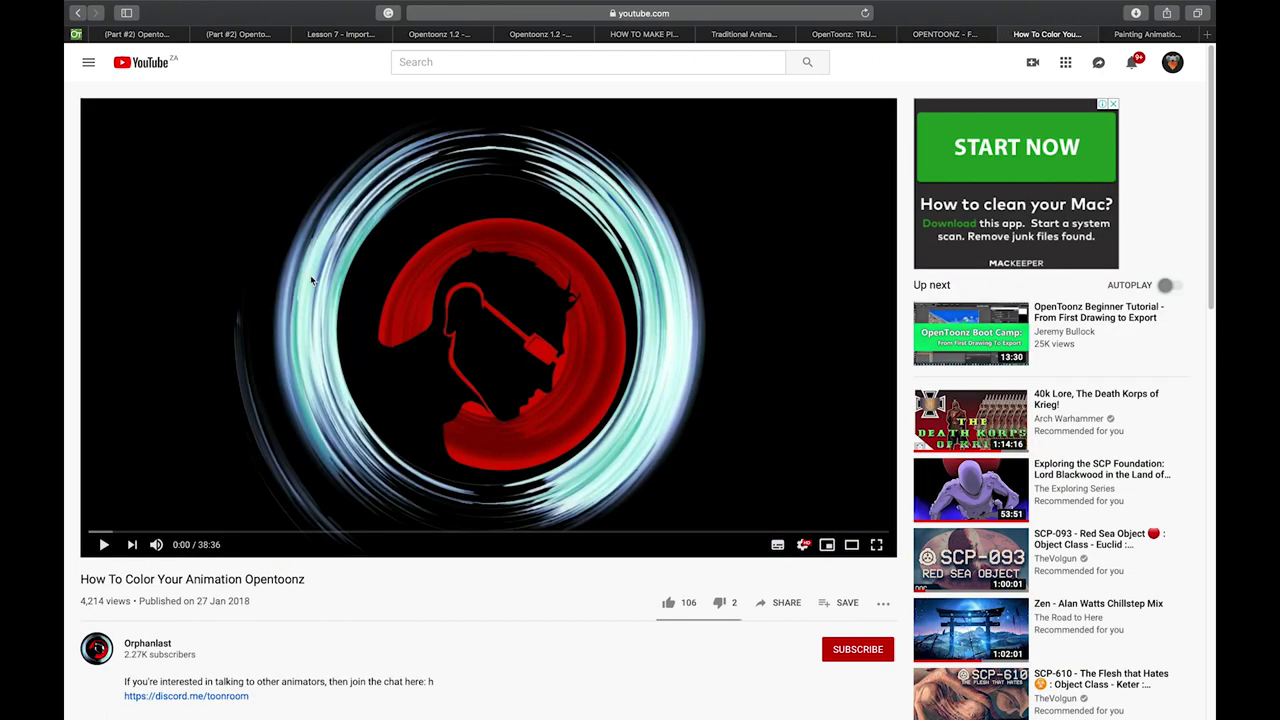
click(75, 35)
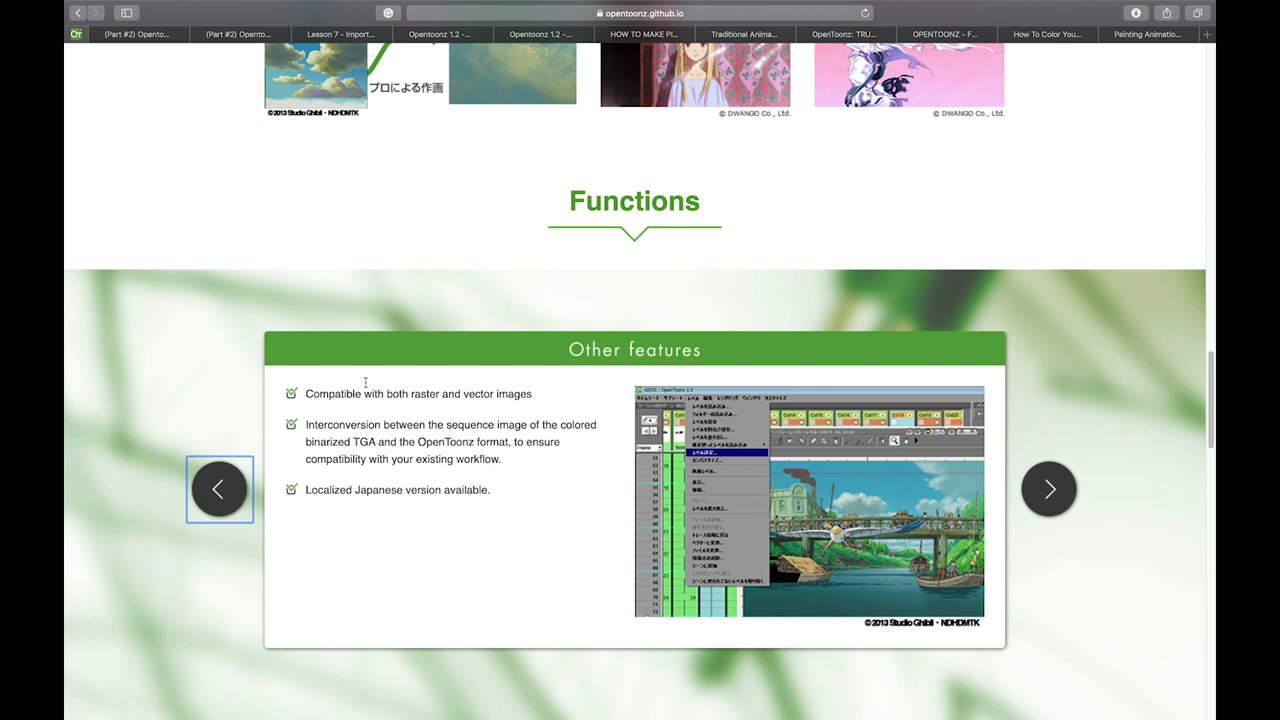
Launch OpenToonz from the desktop and start naming the new scene Tutorial_1
key(F11)
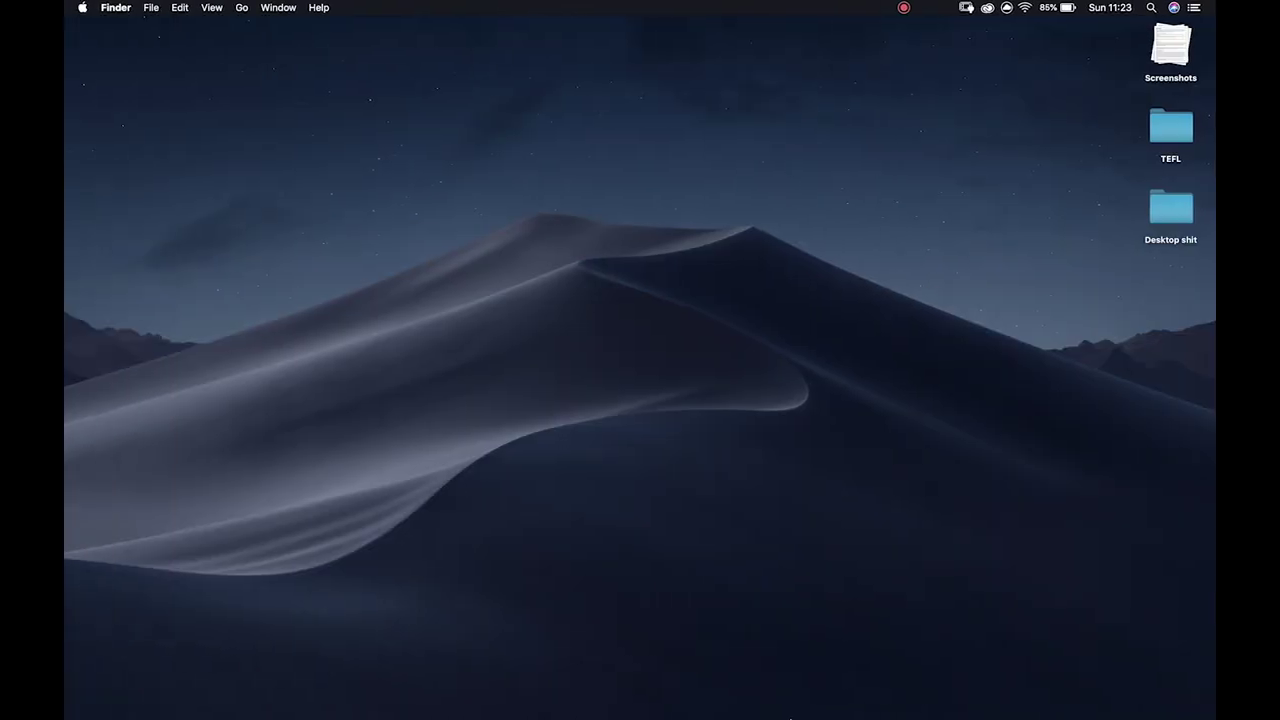
click(778, 710)
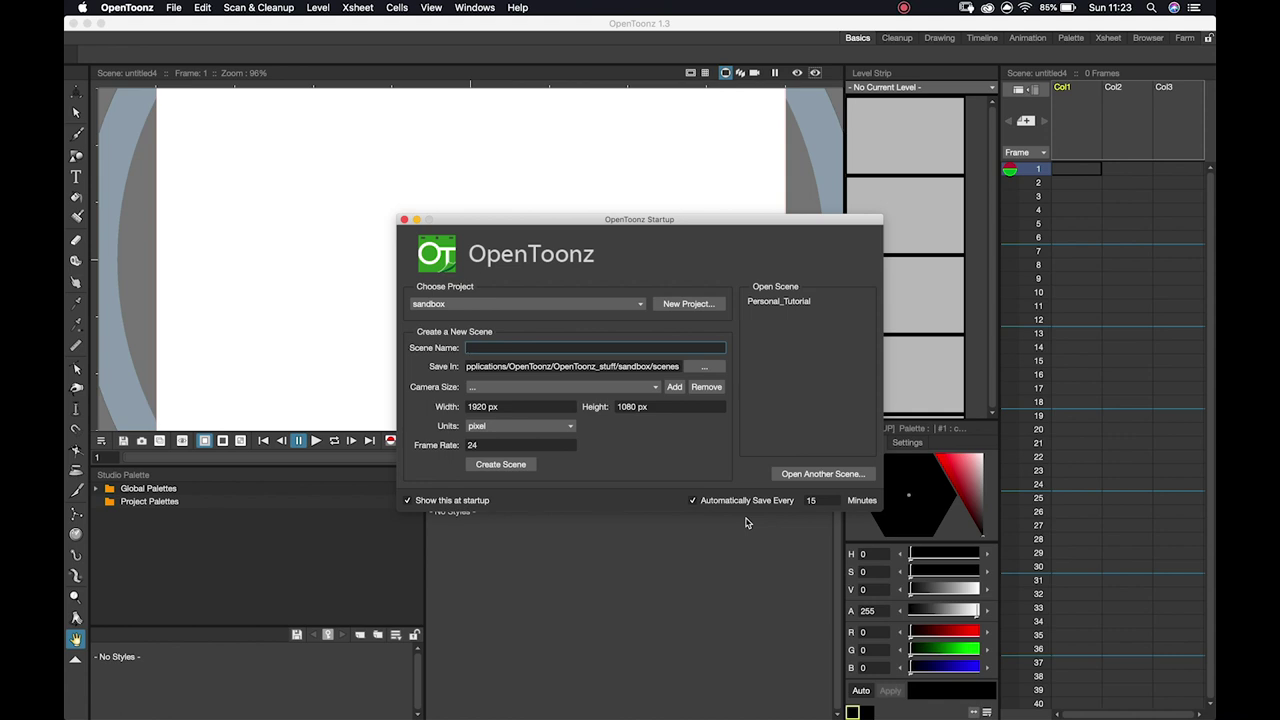
text(Tutorial_1)
Try mm as the scene units, then set them back to pixel
click(513, 428)
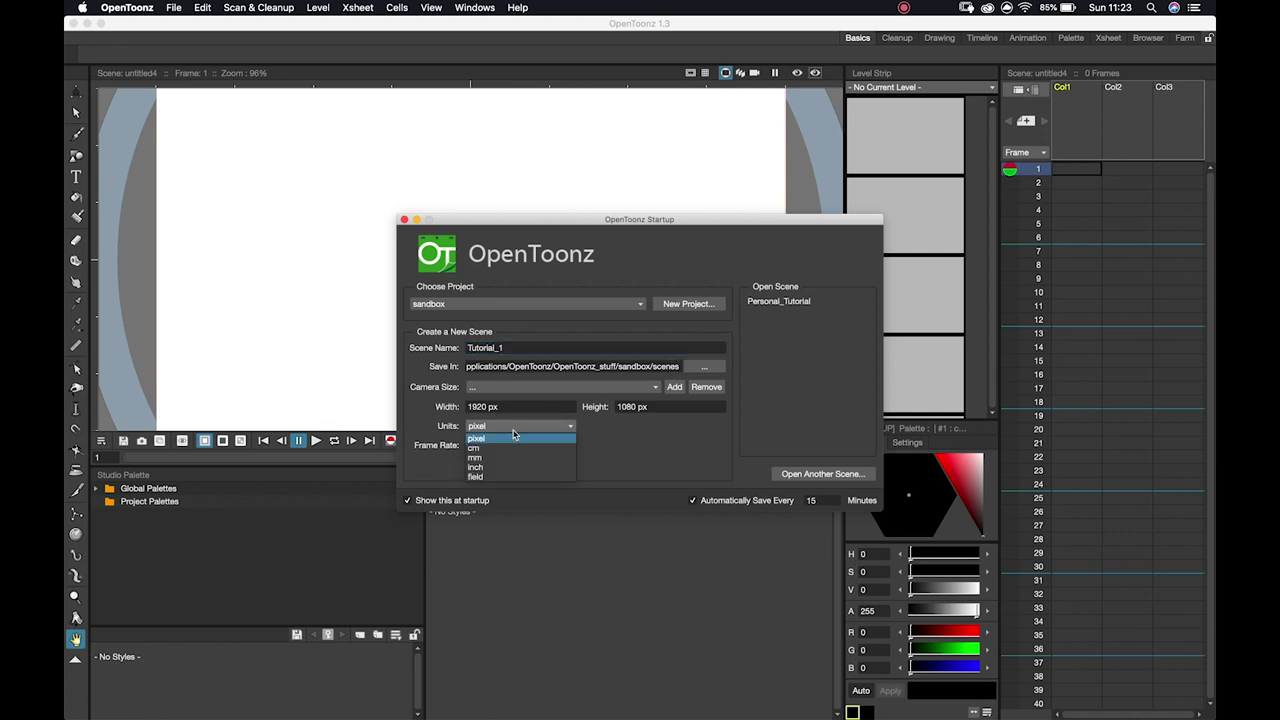
click(503, 457)
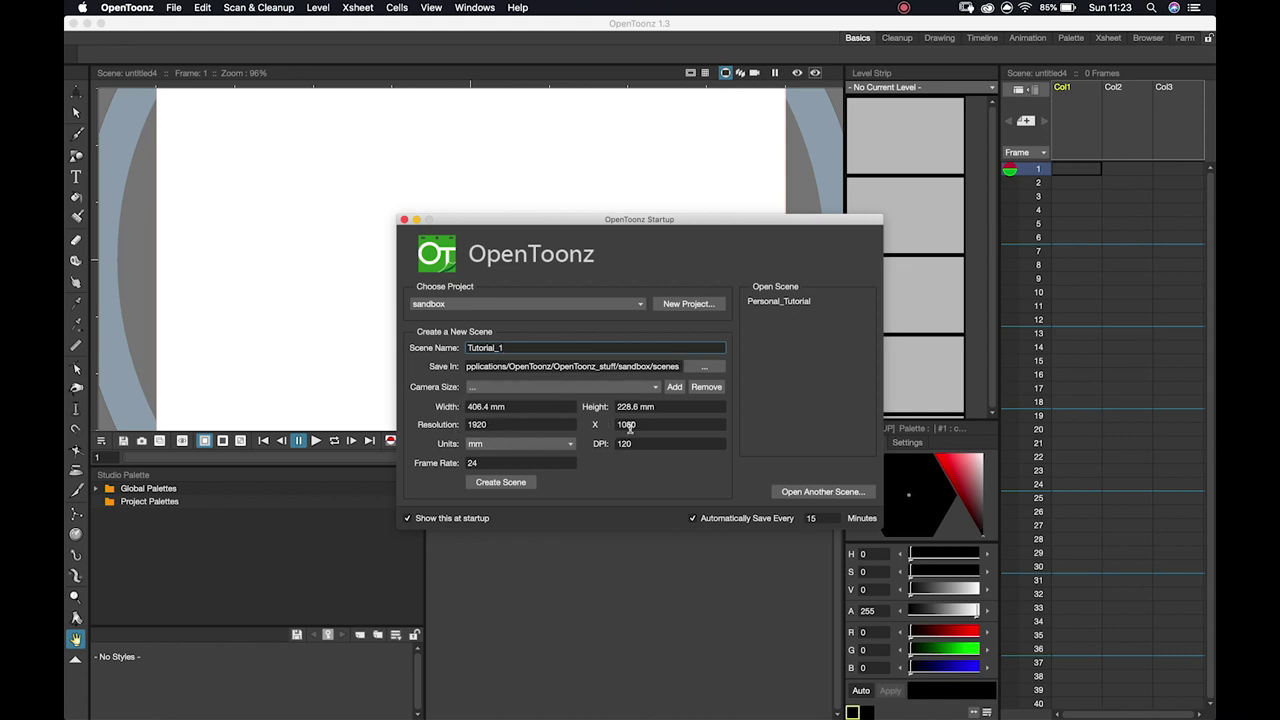
click(505, 447)
click(507, 457)
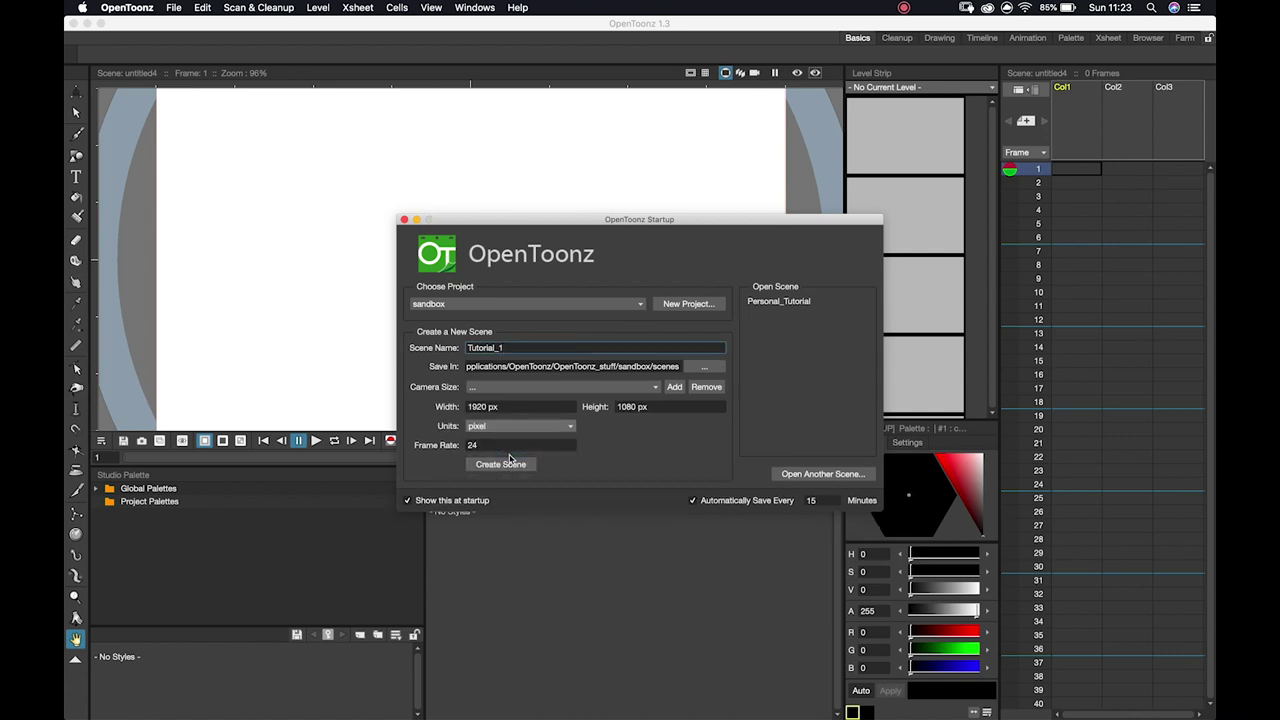
click(515, 465)
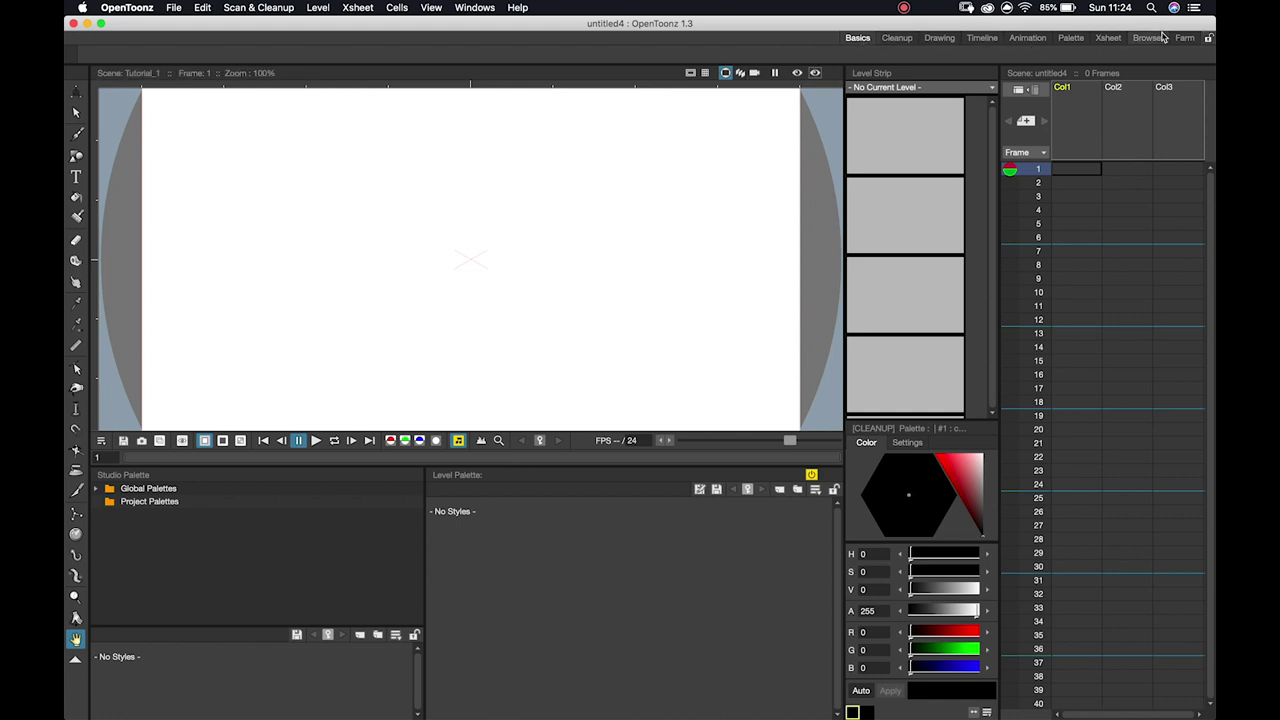
click(895, 37)
click(945, 38)
click(985, 37)
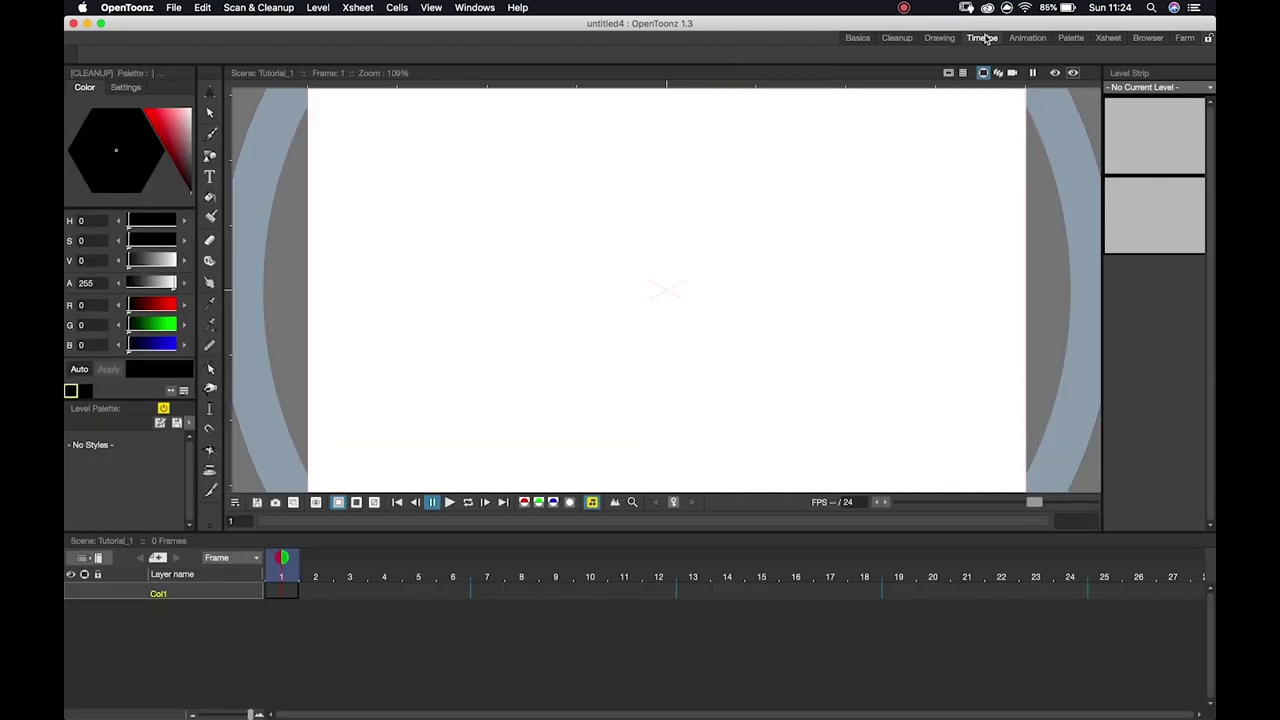
click(1025, 38)
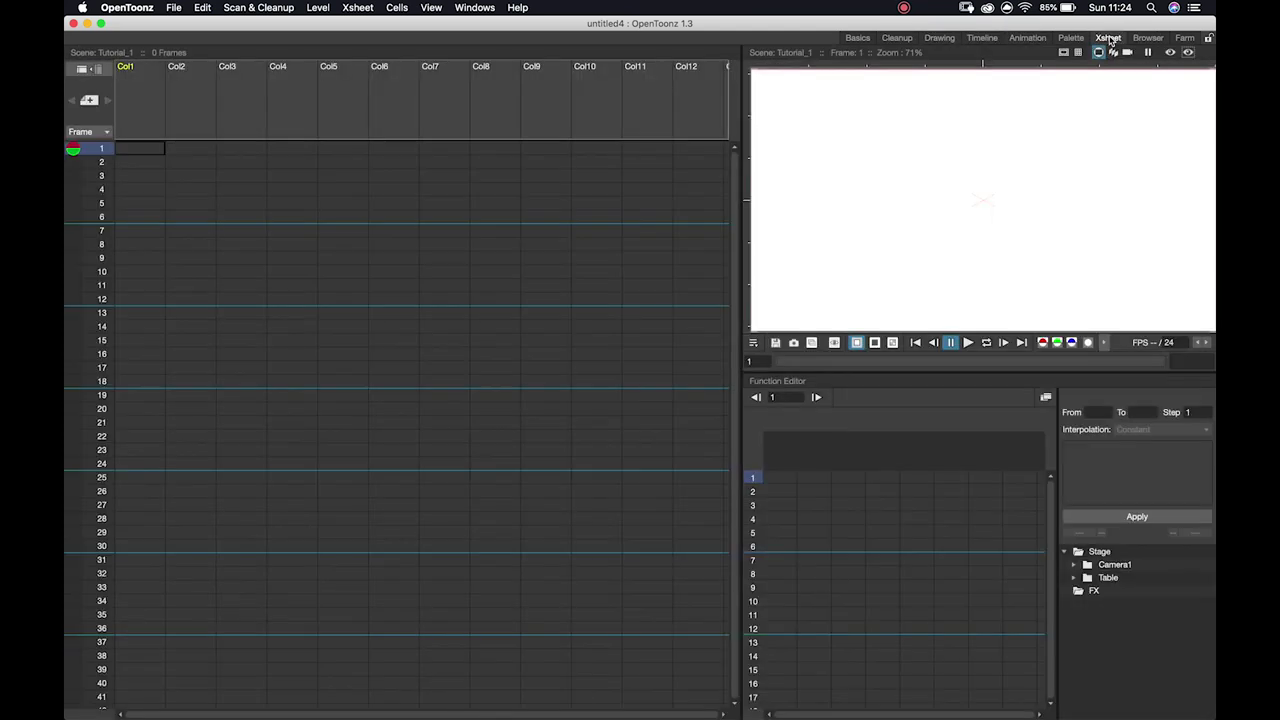
click(1108, 38)
click(857, 37)
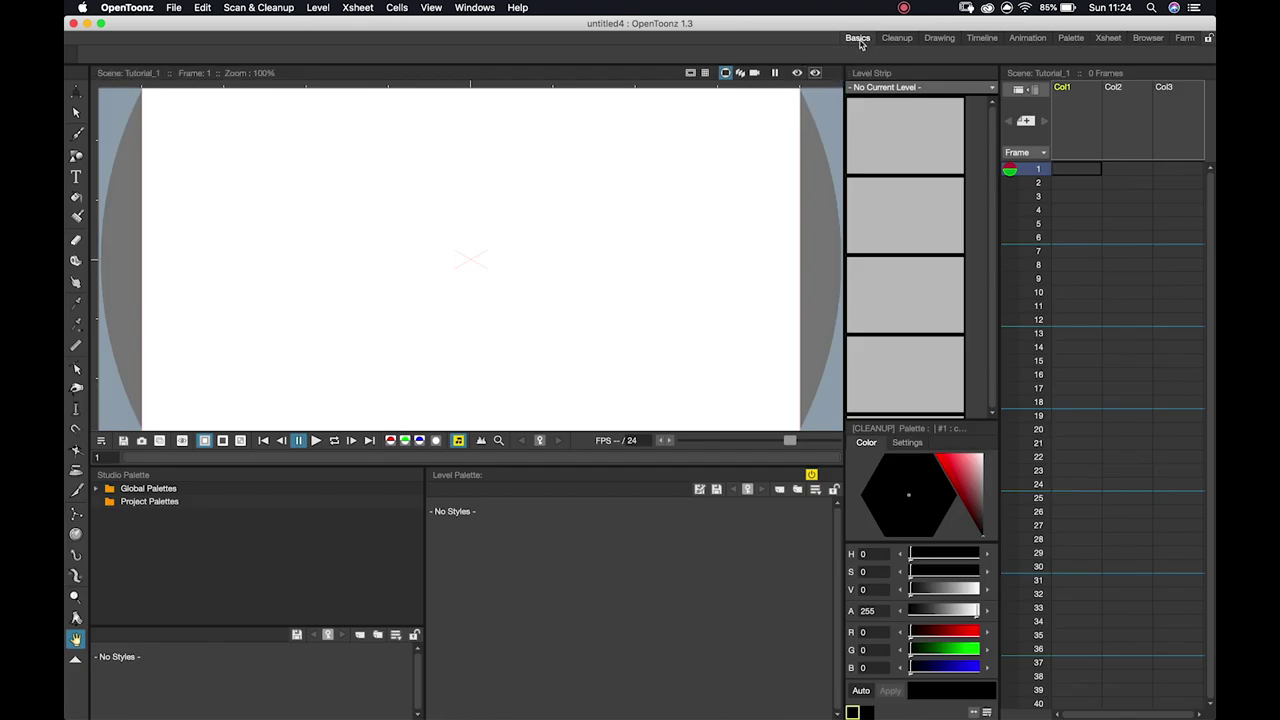
Add a new empty room and dock a Viewer panel filling it
right_click(859, 42)
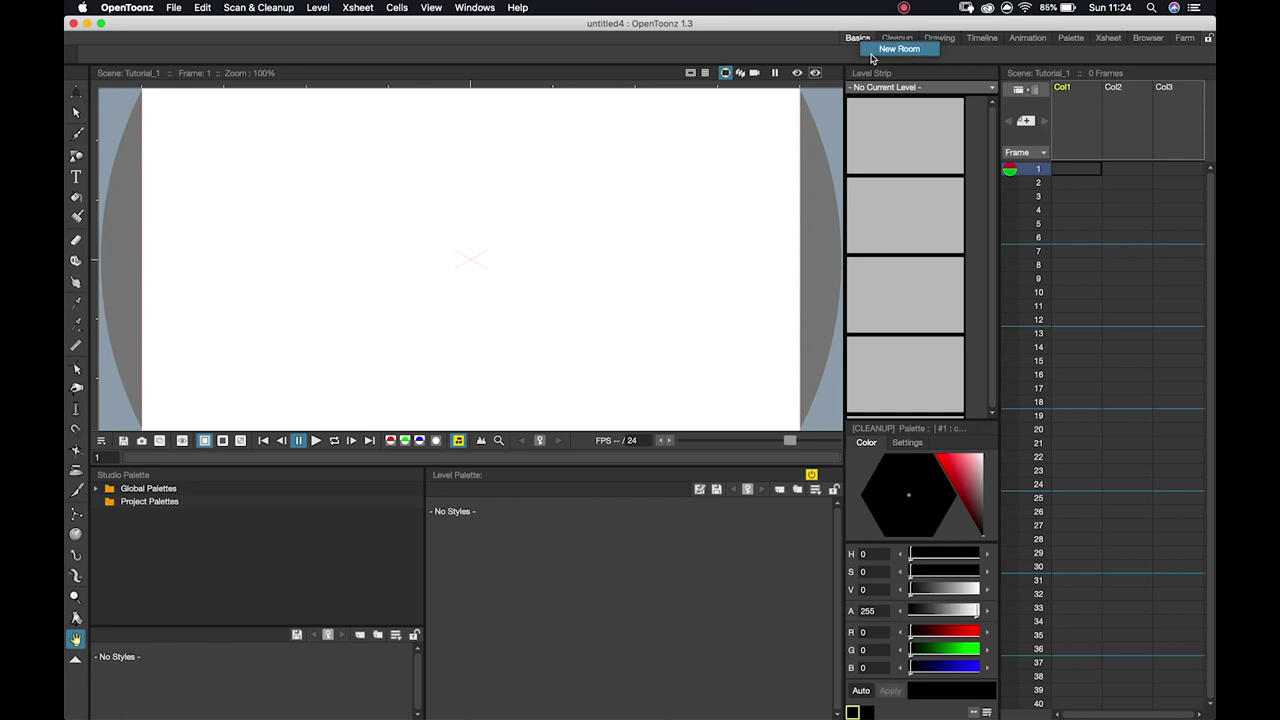
click(901, 52)
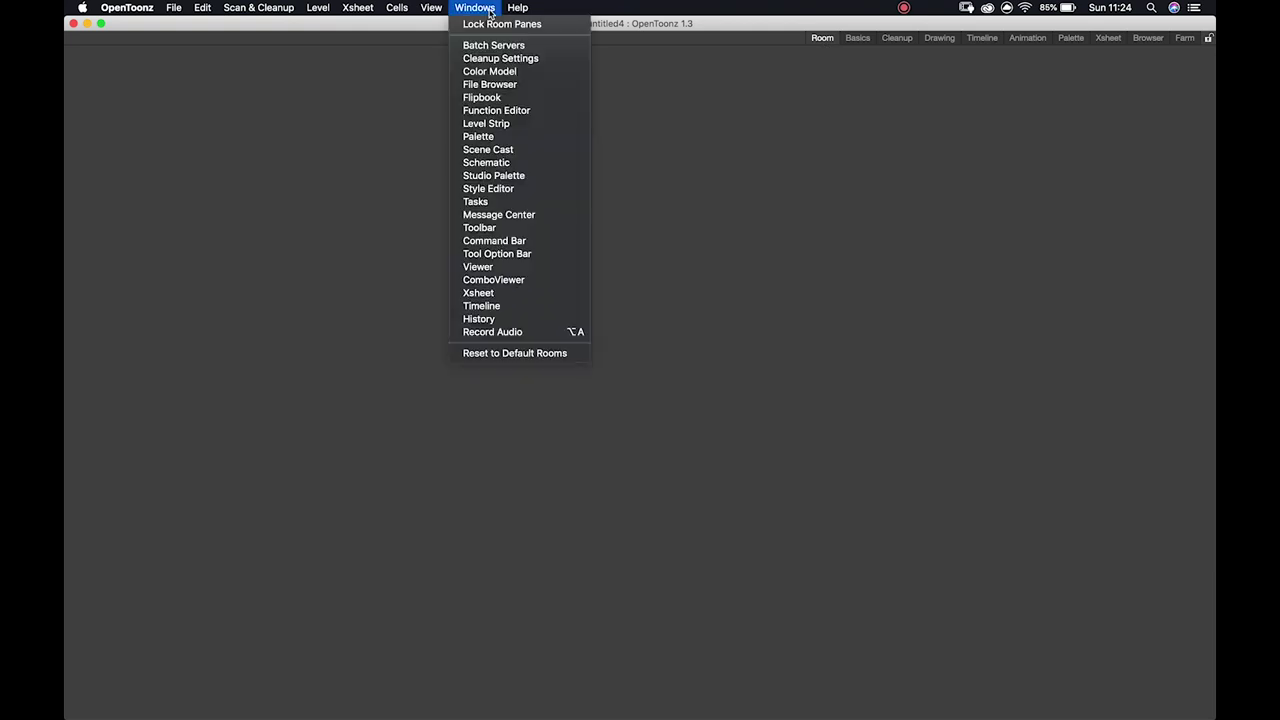
click(487, 268)
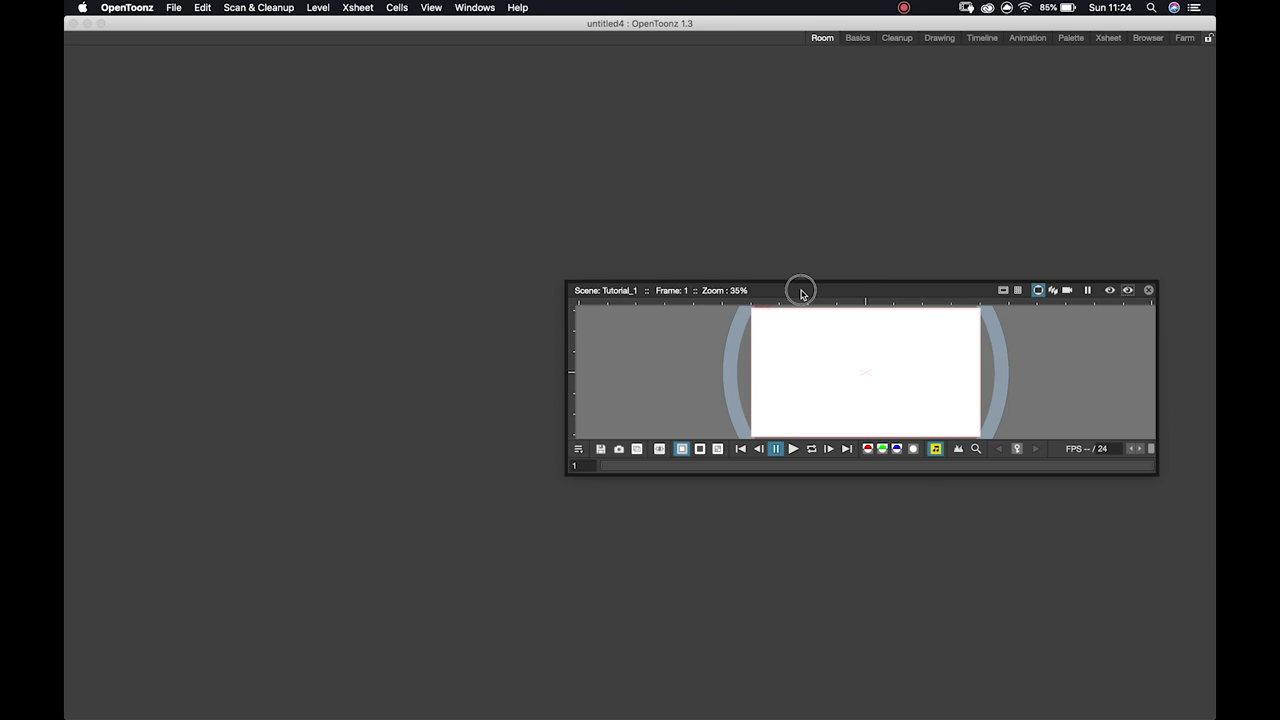
drag(800, 290, 666, 96)
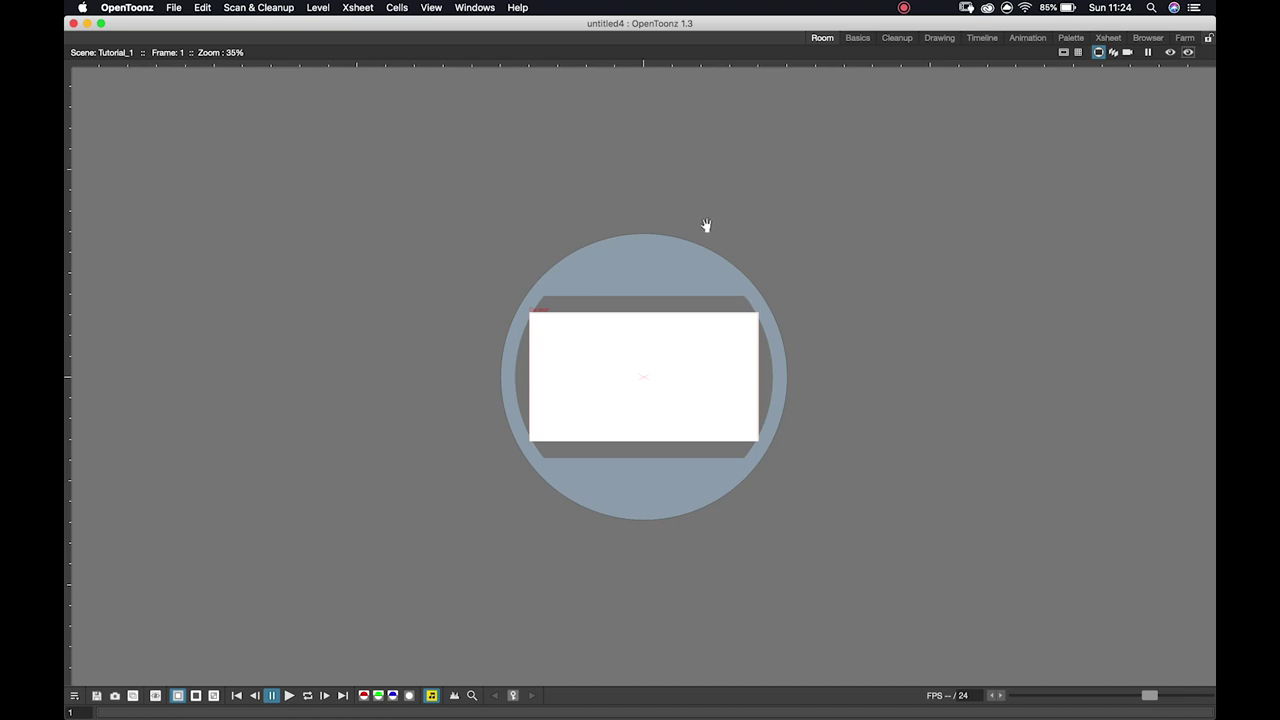
Dock a Timeline panel below the viewer and make it taller
click(467, 9)
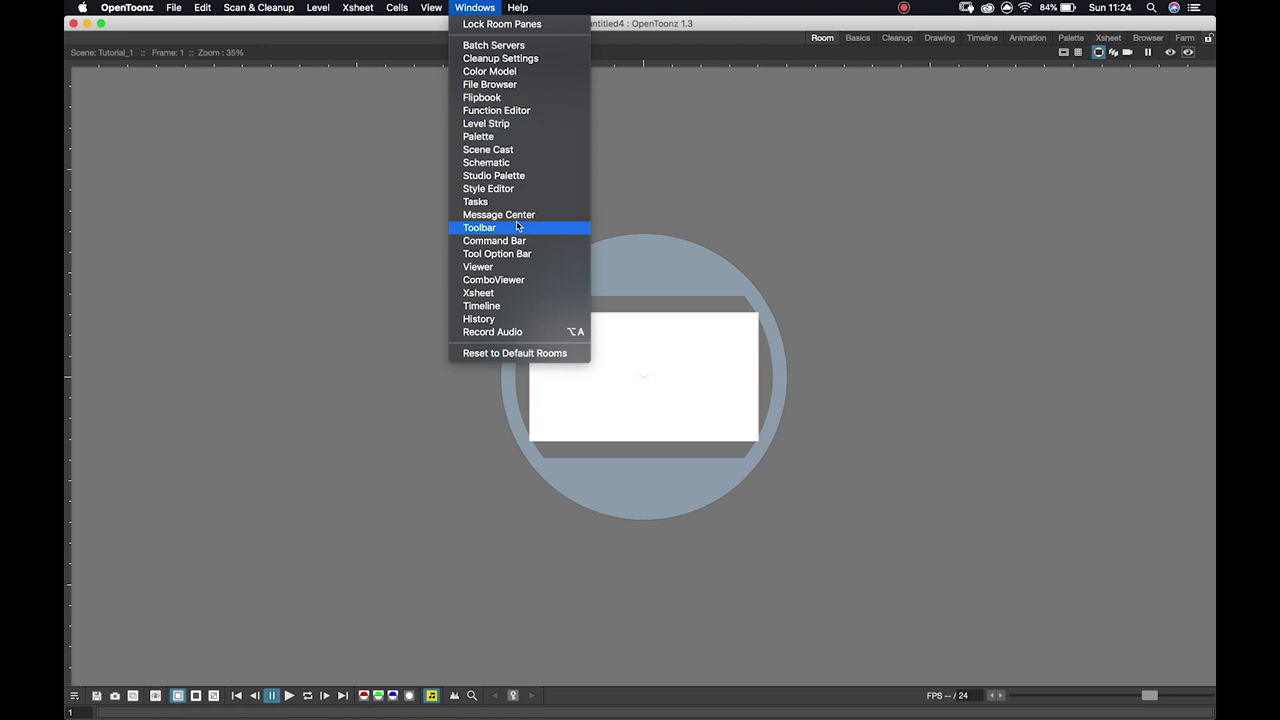
click(507, 307)
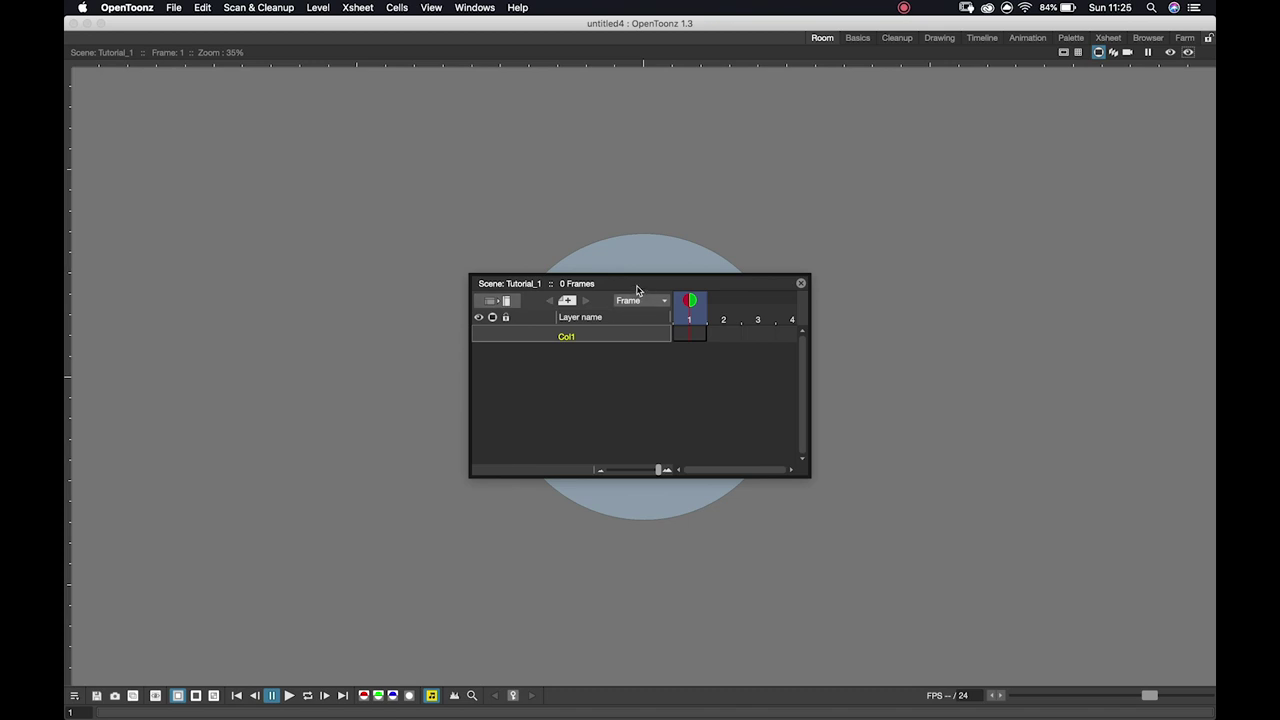
drag(636, 290, 62, 32)
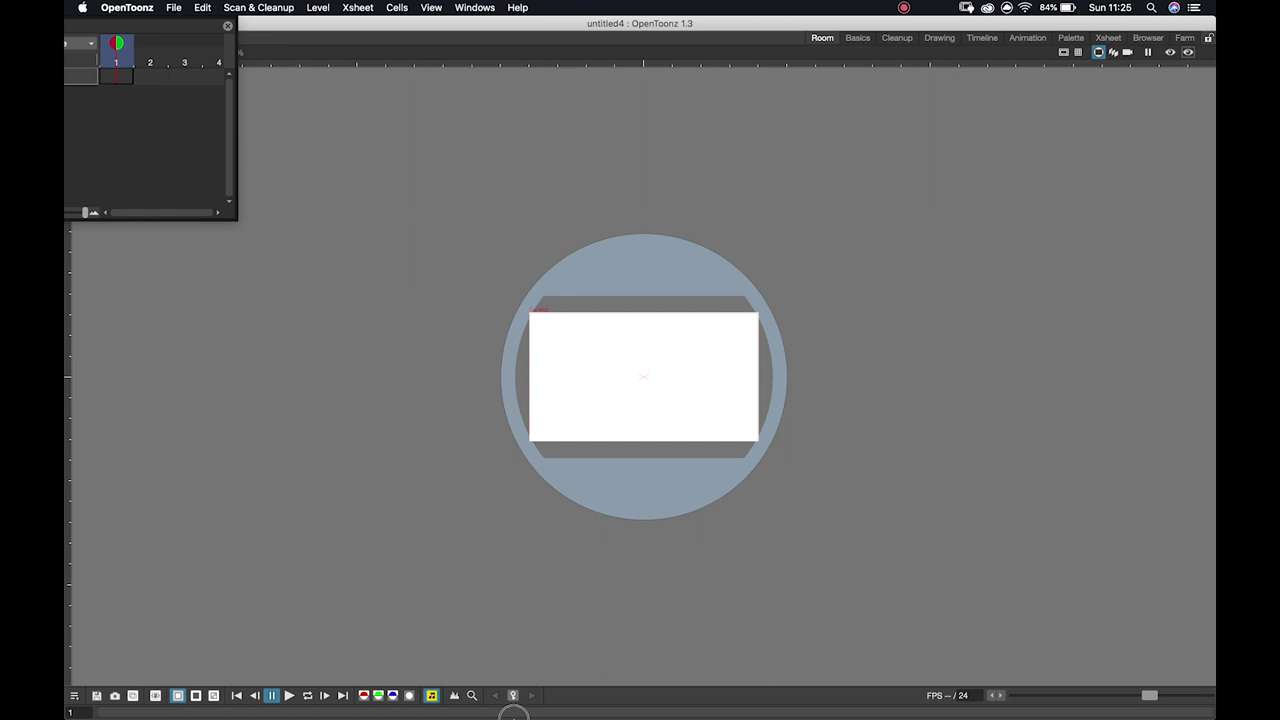
mouse_move(513, 713)
mouse_down()
mouse_move(503, 686)
mouse_move(543, 663)
mouse_move(531, 716)
mouse_up()
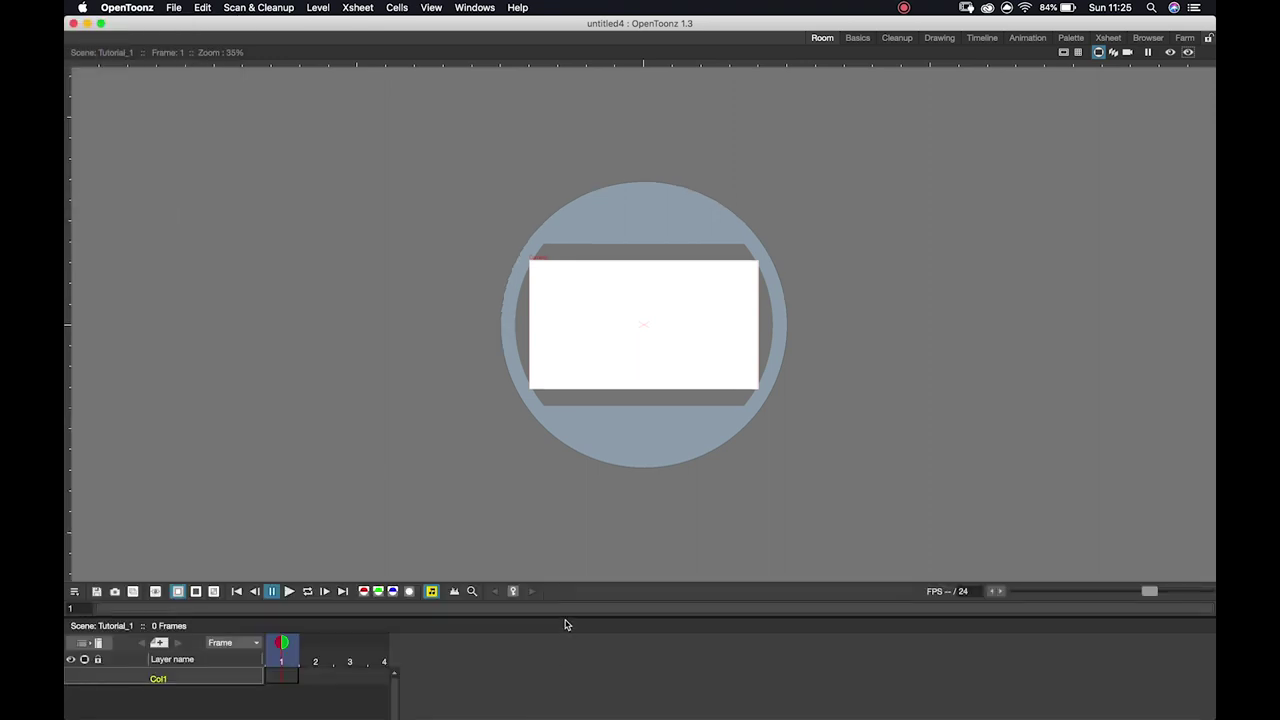
drag(566, 615, 570, 538)
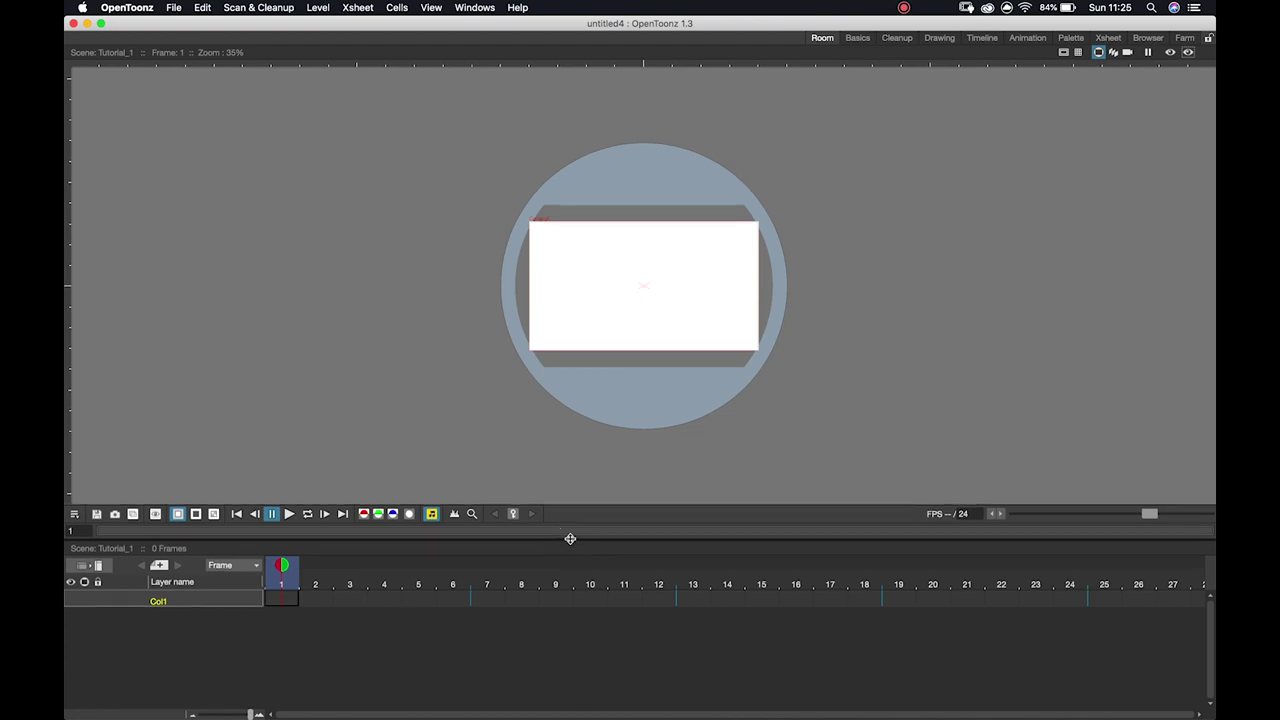
Dock a drawing Toolbar panel to the left of the viewer
click(476, 8)
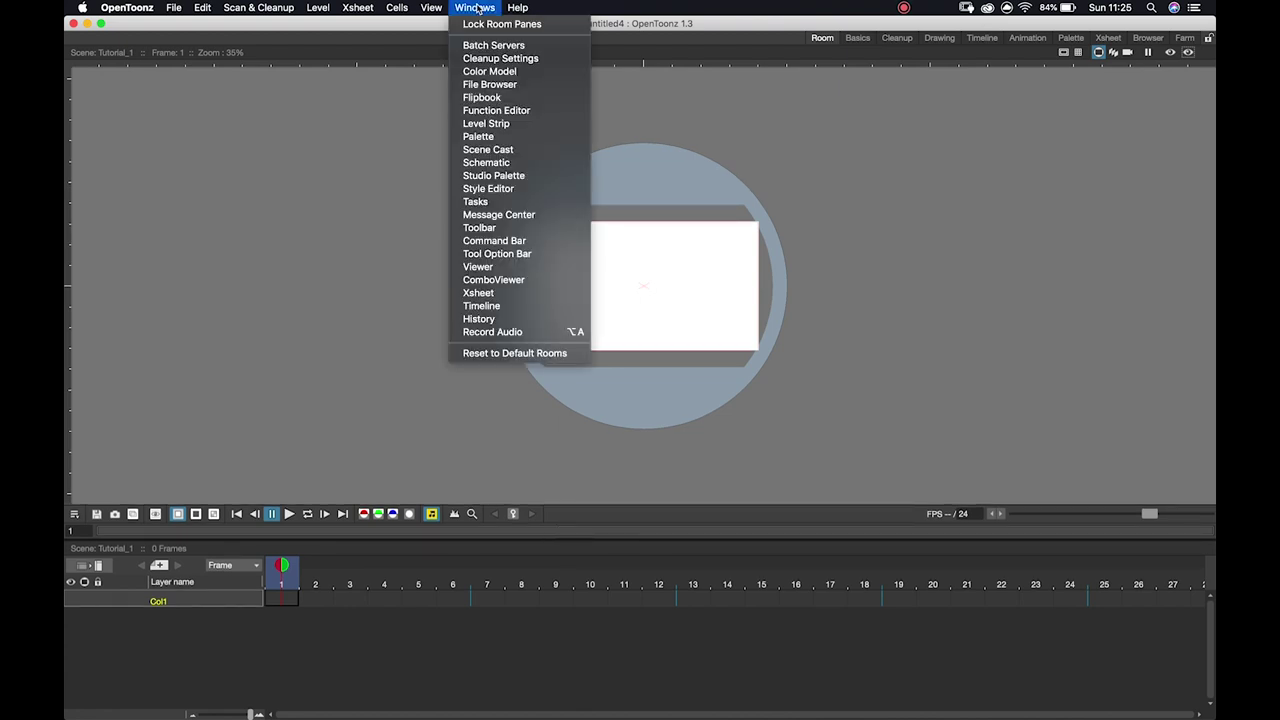
click(492, 228)
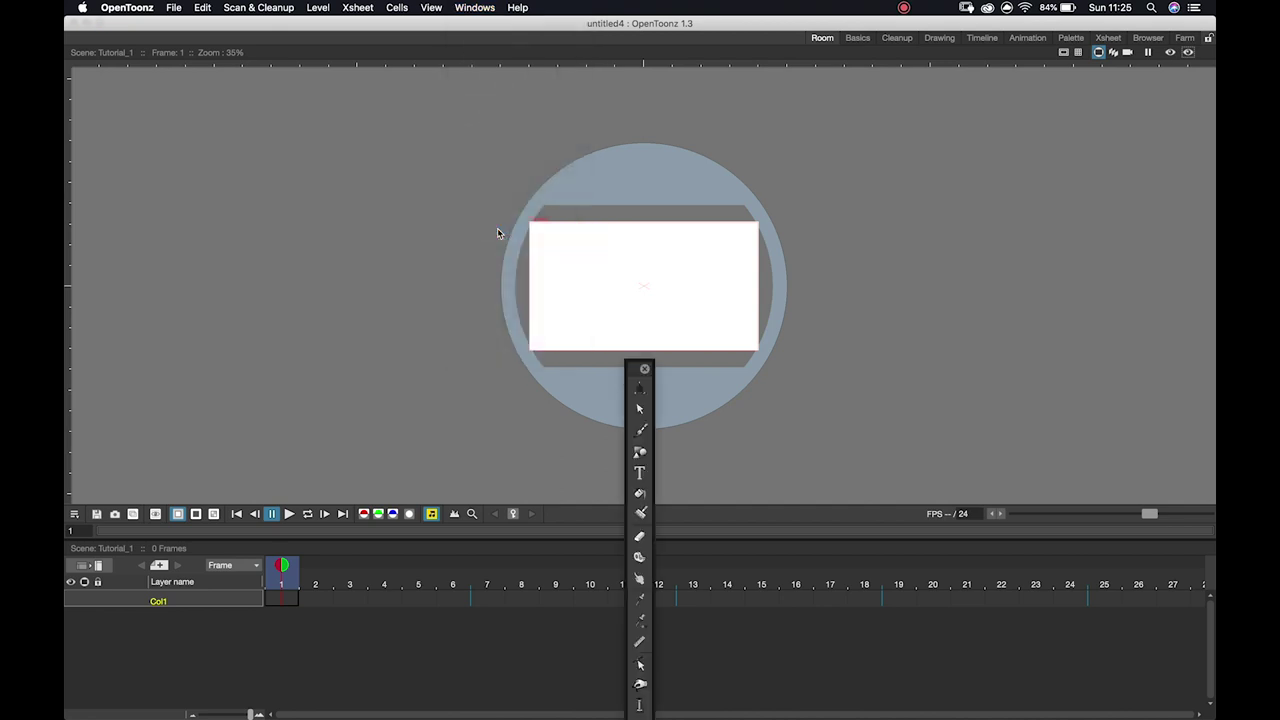
drag(640, 366, 71, 220)
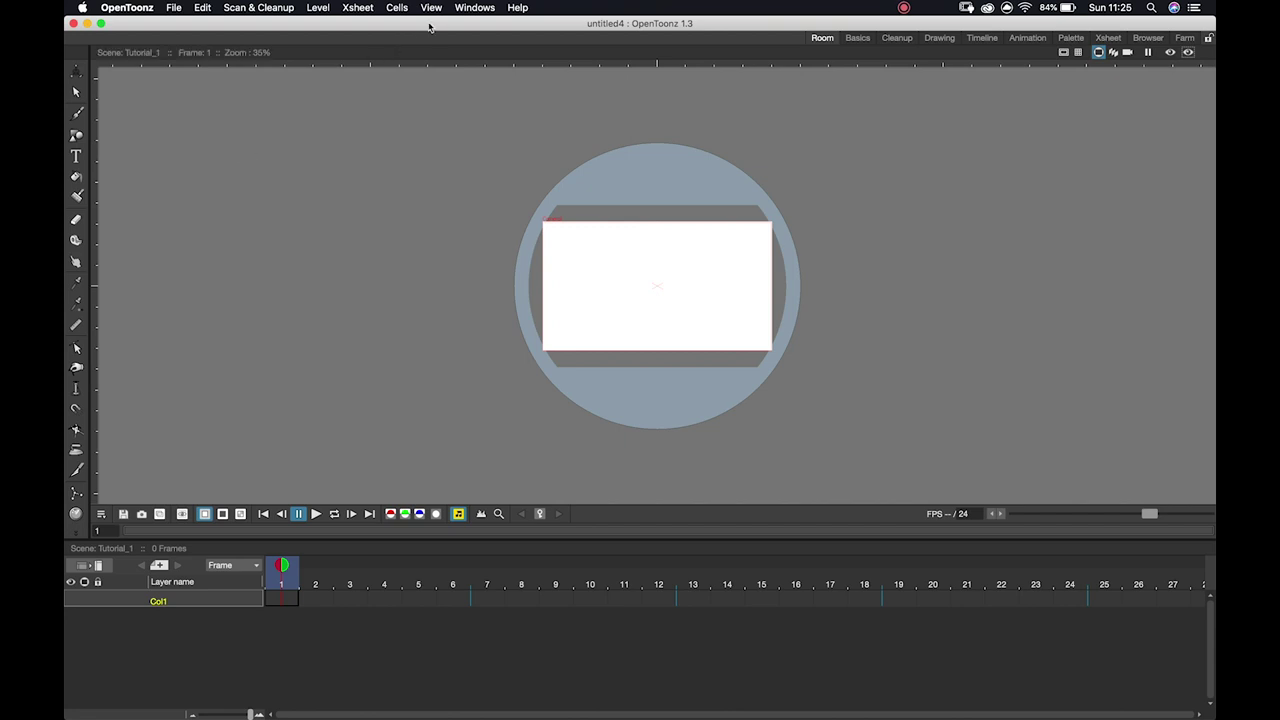
Dock a Style Editor panel on the right side of the room
click(467, 8)
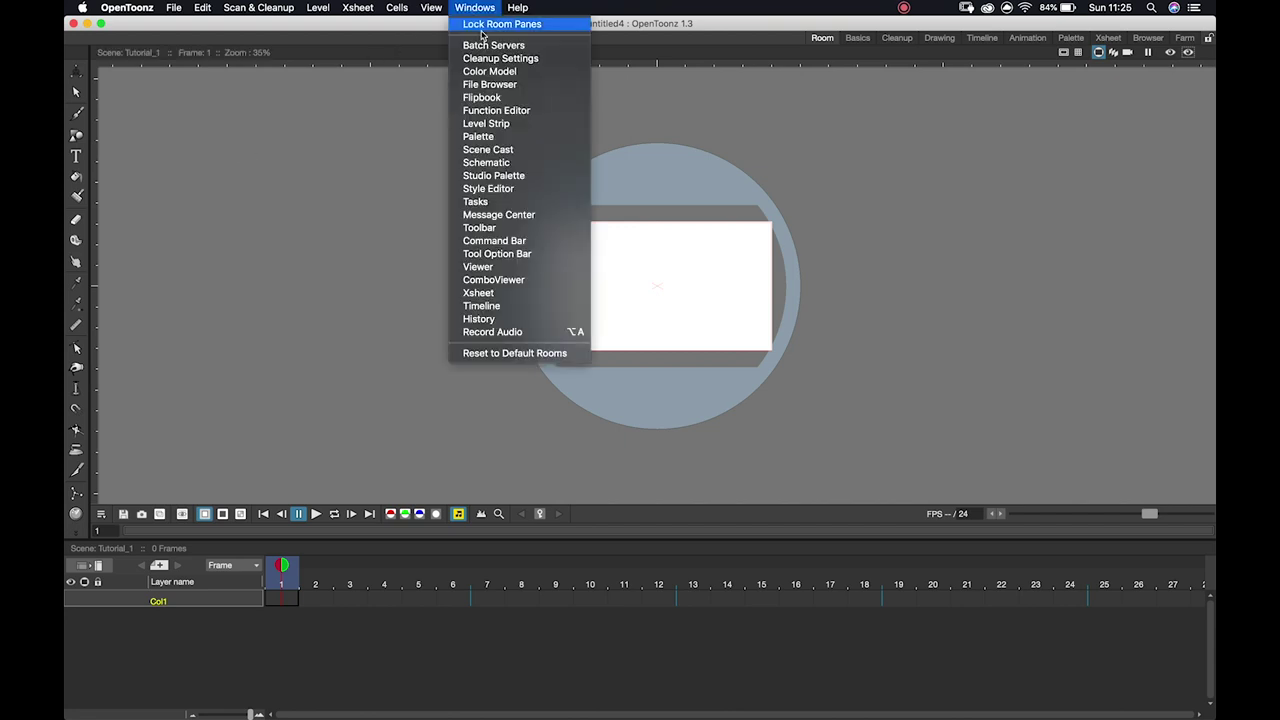
click(502, 190)
drag(696, 173, 1212, 241)
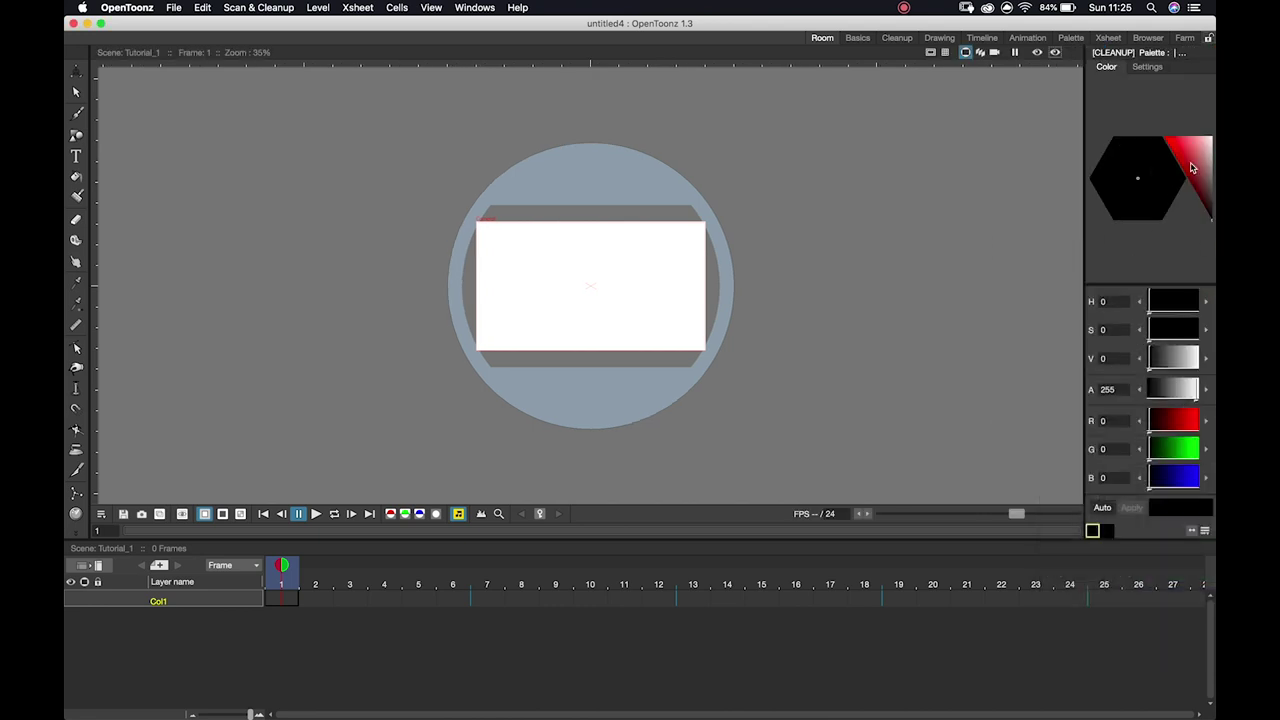
Change the current style from red to green and add a Tool Option Bar panel
drag(1193, 168, 1182, 145)
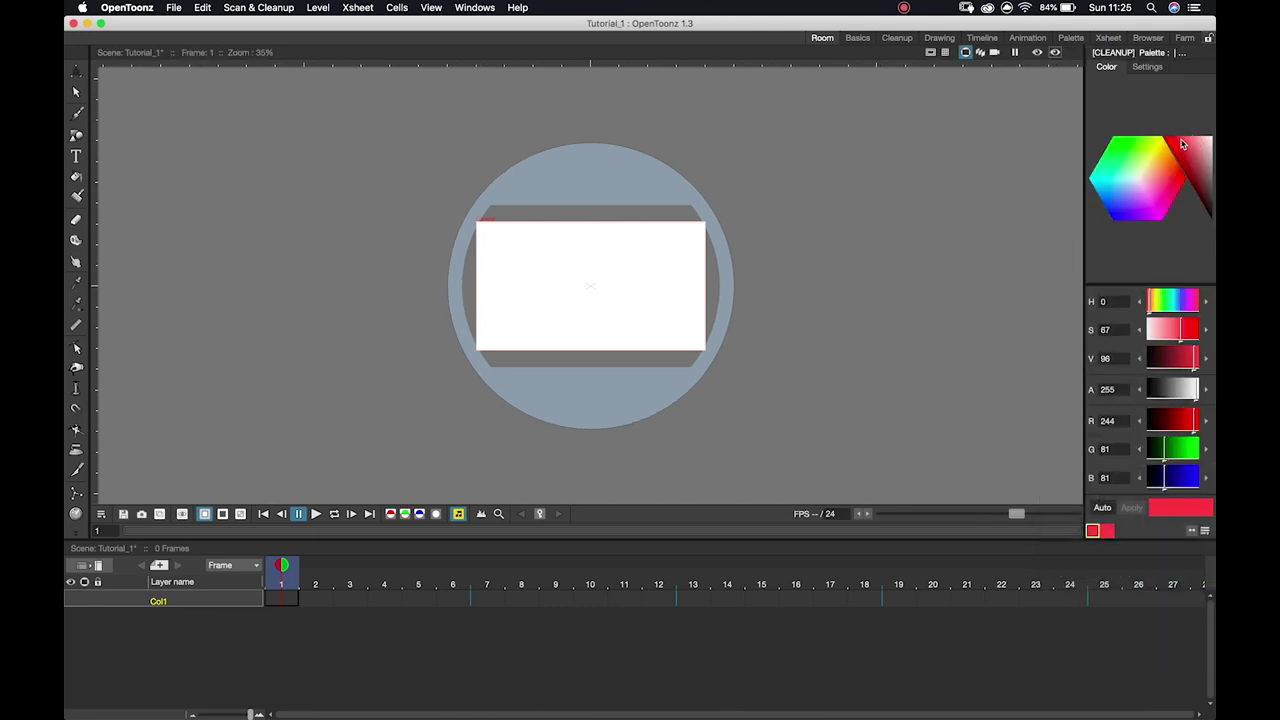
click(1133, 161)
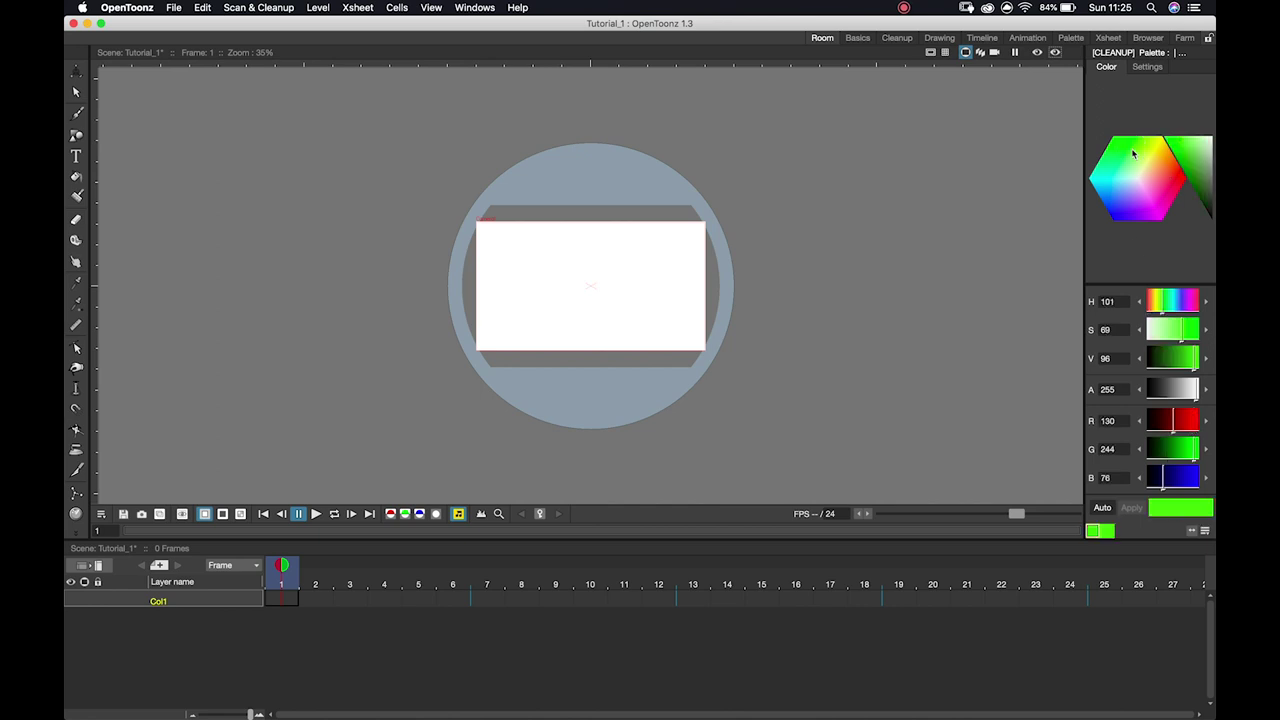
click(473, 8)
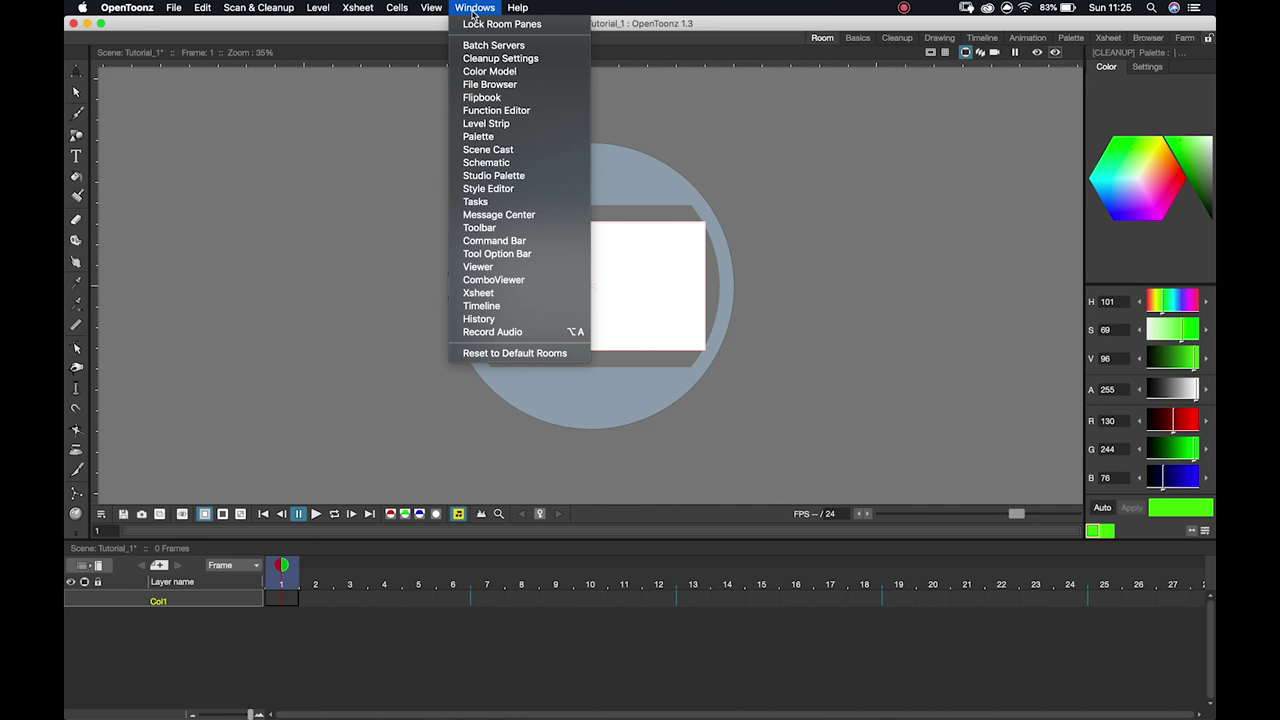
click(505, 256)
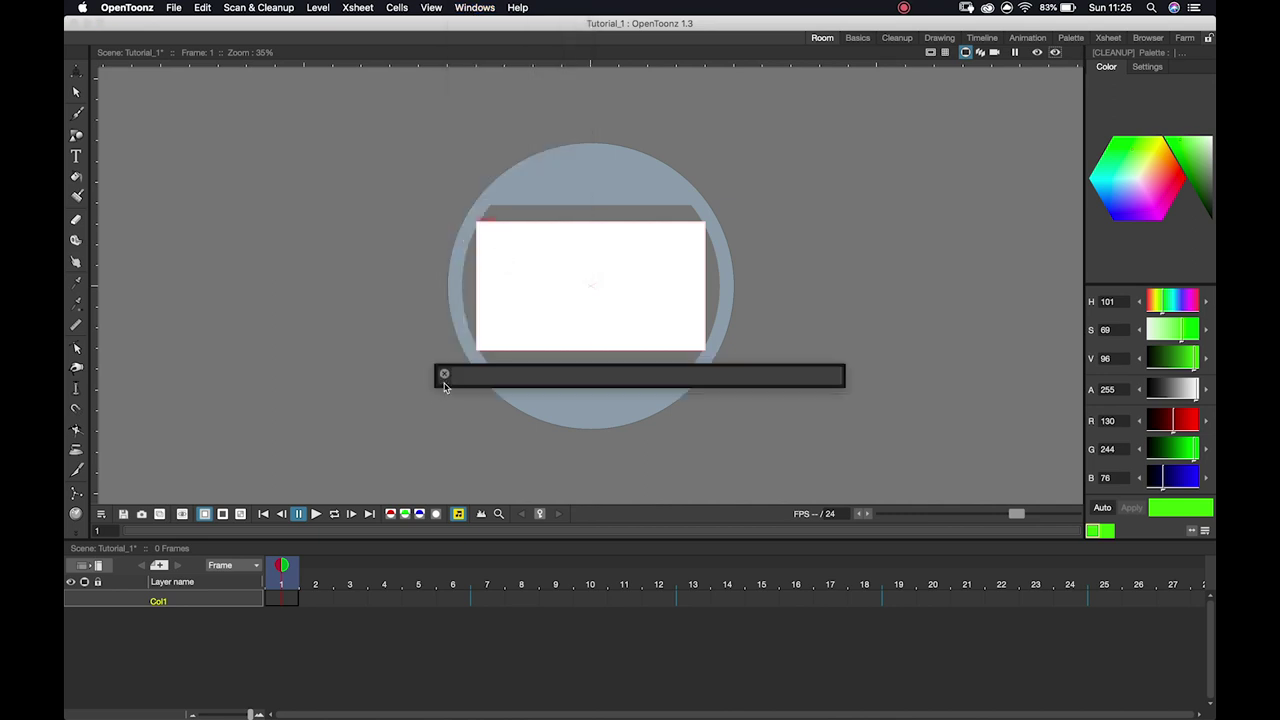
Dock the Tool Option Bar across the top and set brush max size 73.02, smoothing 13.55
click(76, 113)
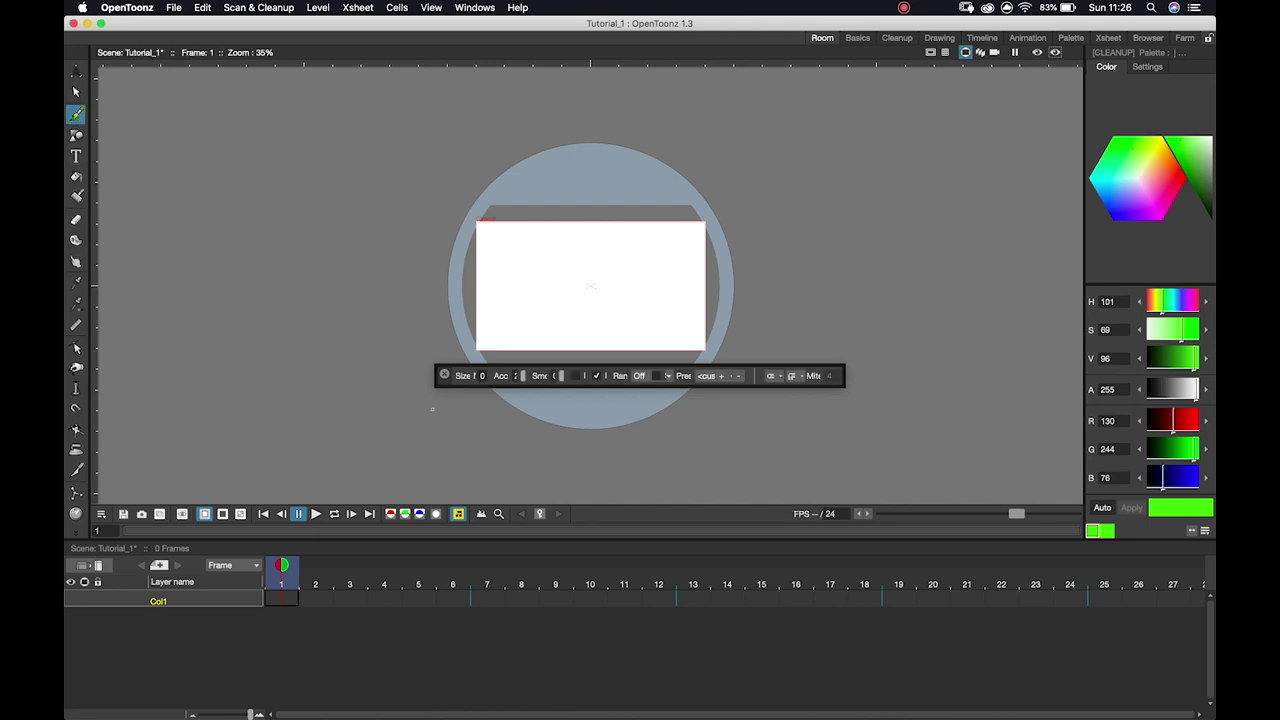
drag(444, 377, 212, 48)
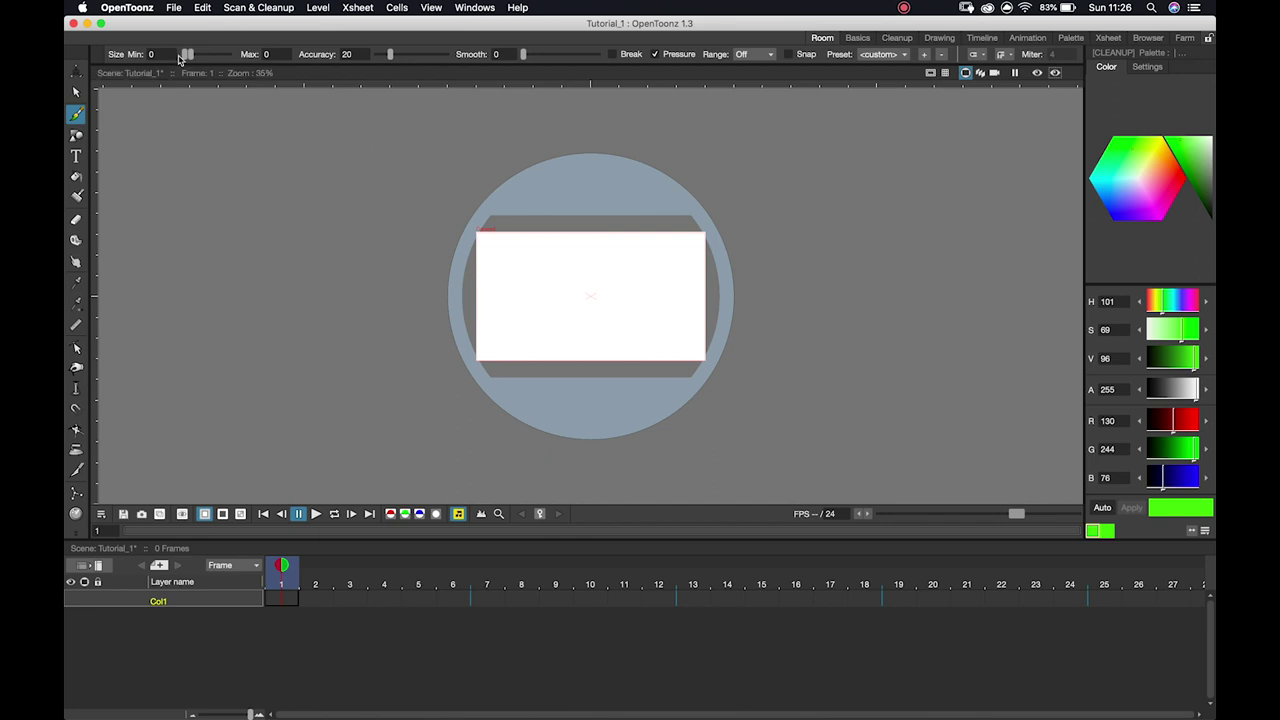
mouse_move(190, 56)
mouse_down()
mouse_move(238, 56)
mouse_move(191, 59)
mouse_move(206, 60)
mouse_up()
drag(523, 54, 543, 54)
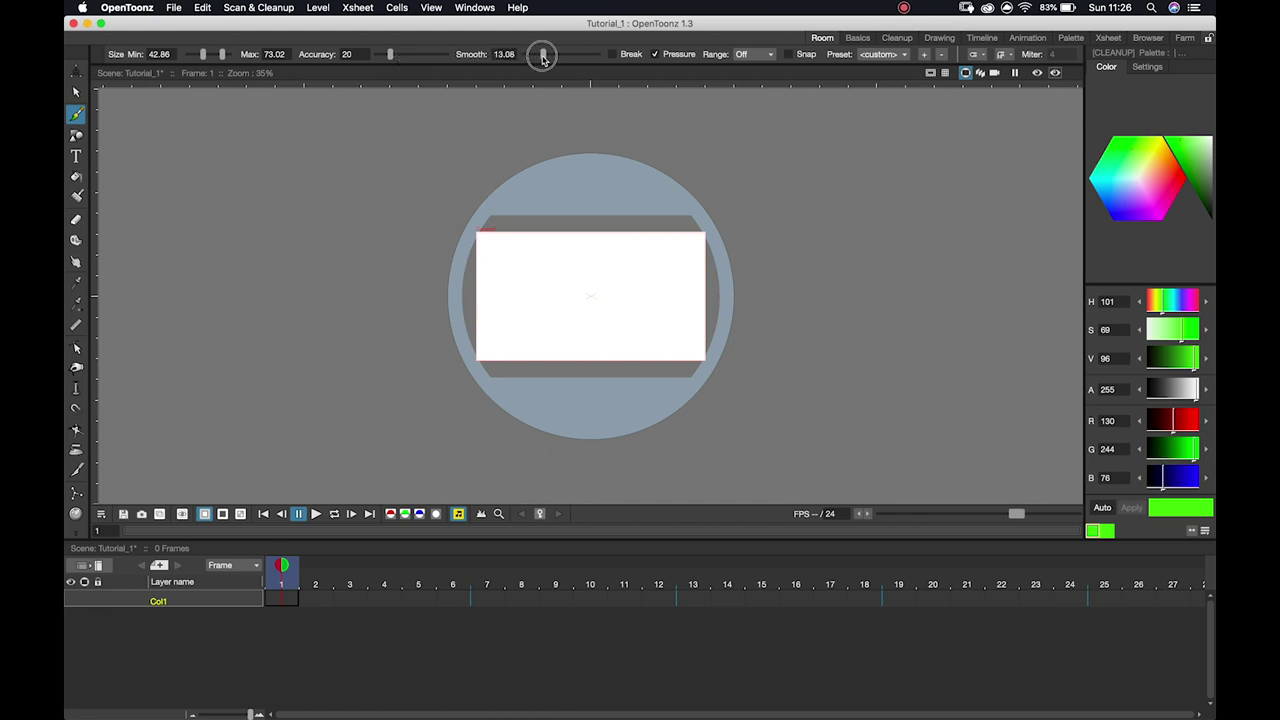
Draw a test mark and two curved strokes in level A, then undo the latest strokes
click(512, 251)
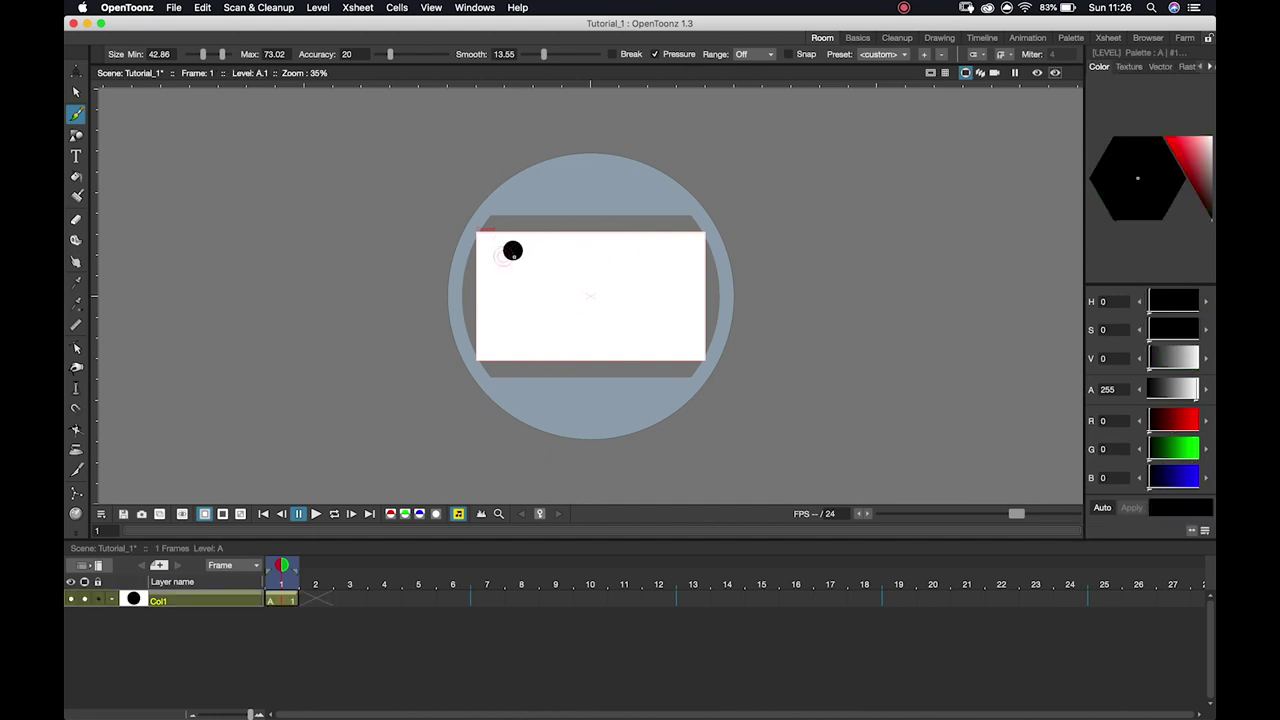
mouse_move(551, 262)
mouse_down()
mouse_move(594, 263)
mouse_move(619, 297)
mouse_move(554, 306)
mouse_move(529, 360)
mouse_up()
mouse_move(663, 252)
mouse_down()
mouse_move(656, 325)
mouse_move(645, 318)
mouse_move(621, 351)
mouse_move(585, 346)
mouse_move(629, 318)
mouse_move(623, 270)
mouse_move(640, 244)
mouse_move(737, 212)
mouse_move(808, 215)
mouse_move(751, 263)
mouse_move(752, 330)
mouse_up()
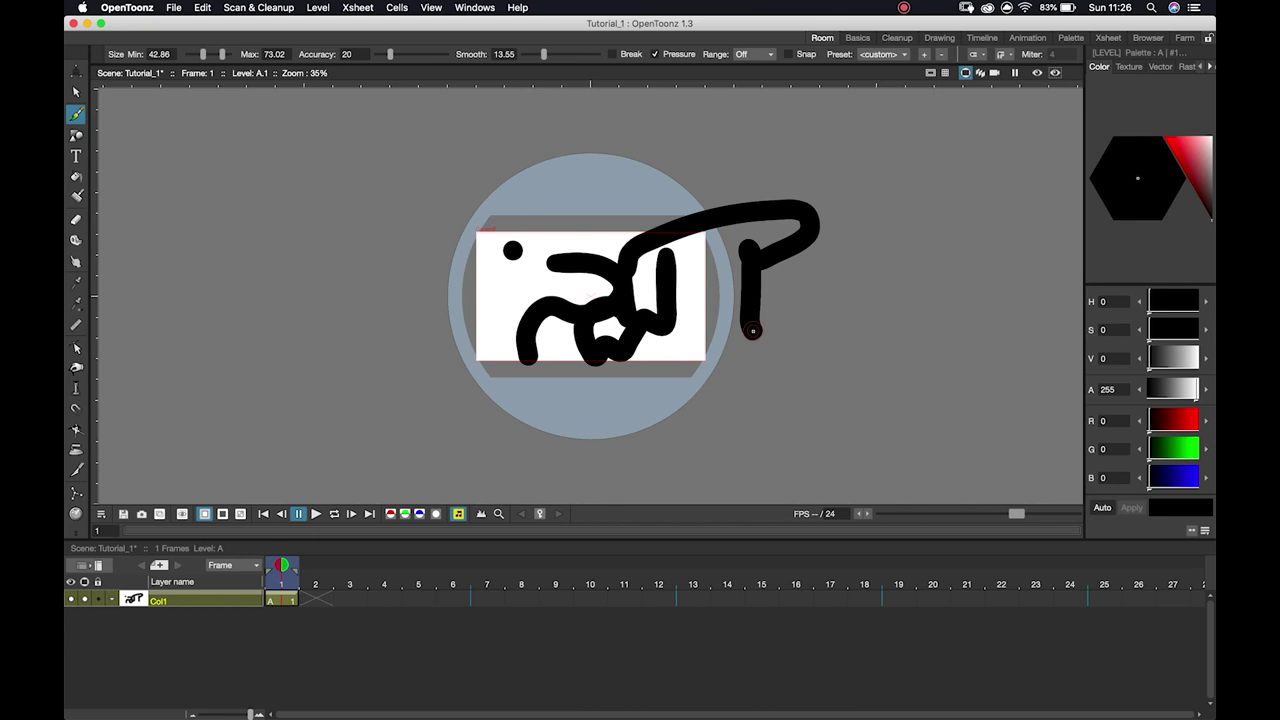
key(super+z)
key(super+z)
key(super+z)
key(super+z)
key(super+z)
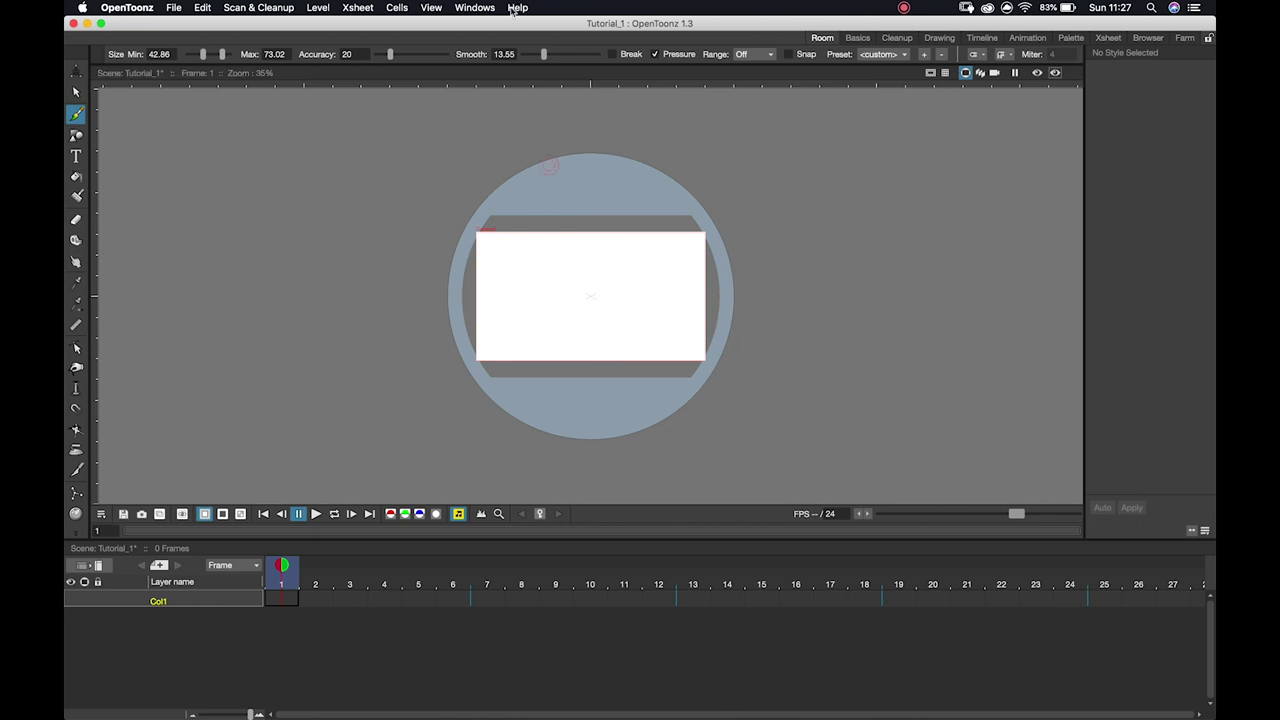
Dock a widened Level Strip panel beside the viewer, briefly checking the Basics room before returning
click(476, 8)
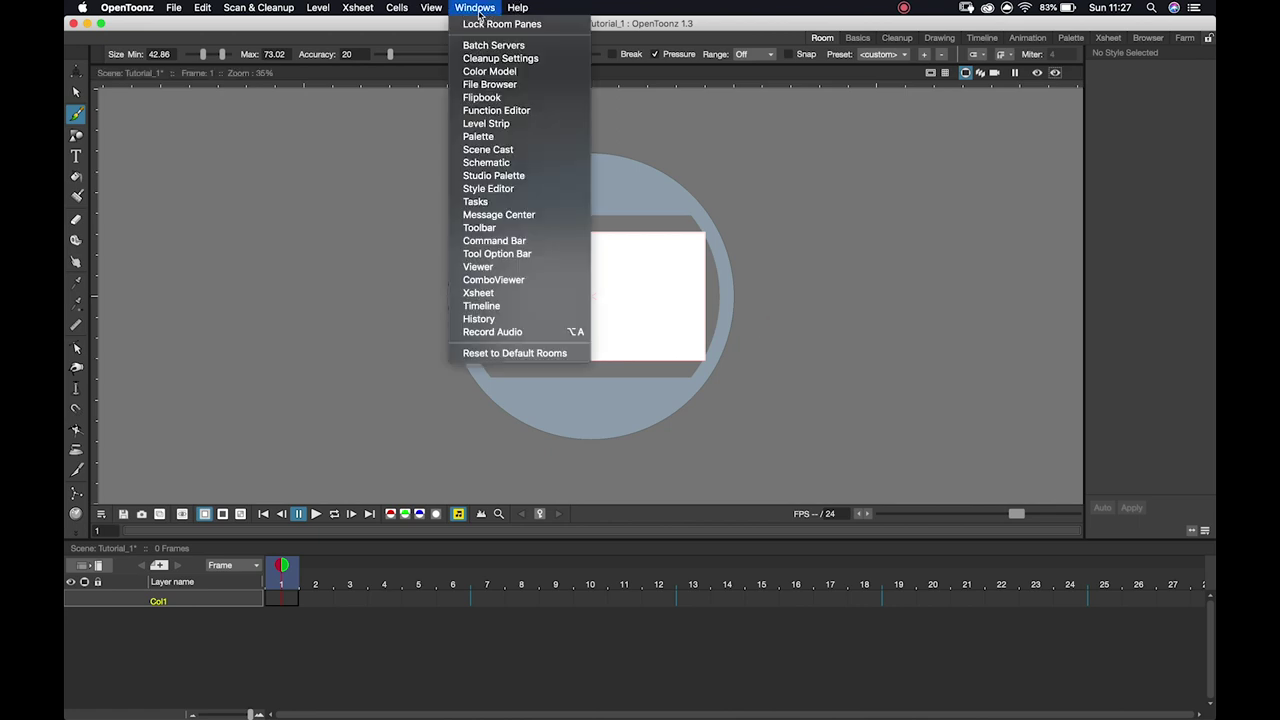
click(512, 128)
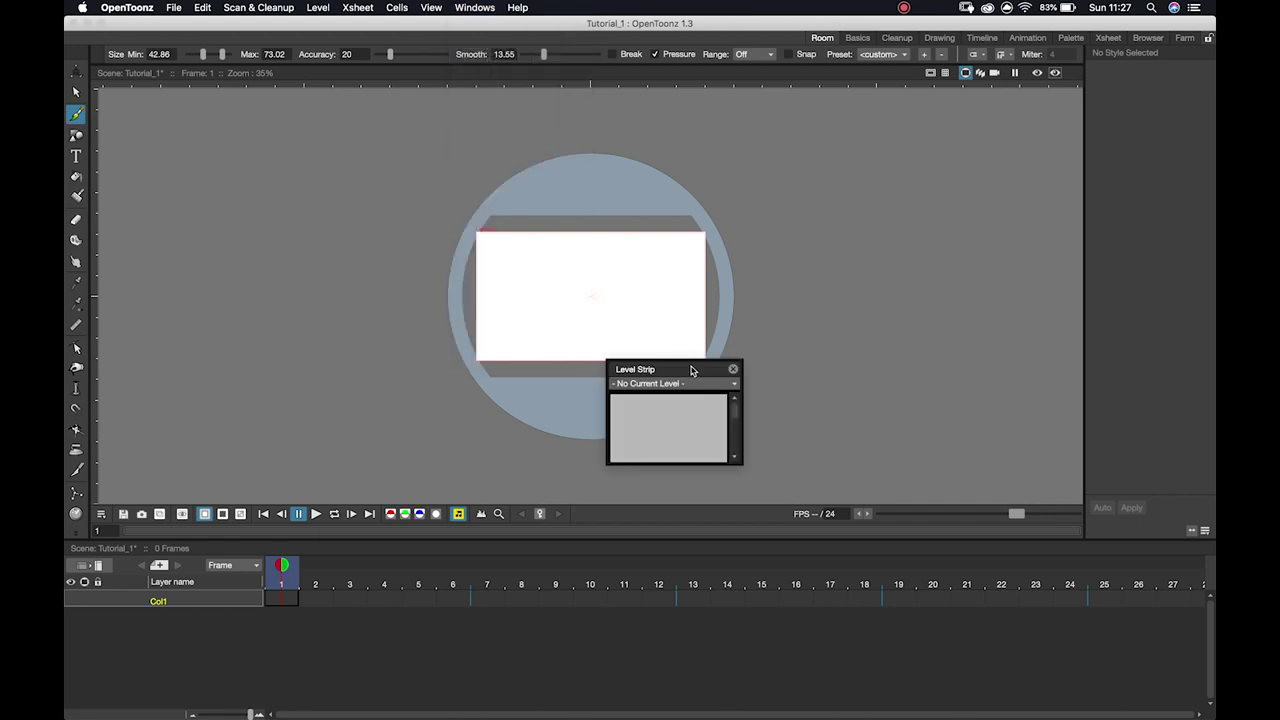
drag(683, 369, 1080, 254)
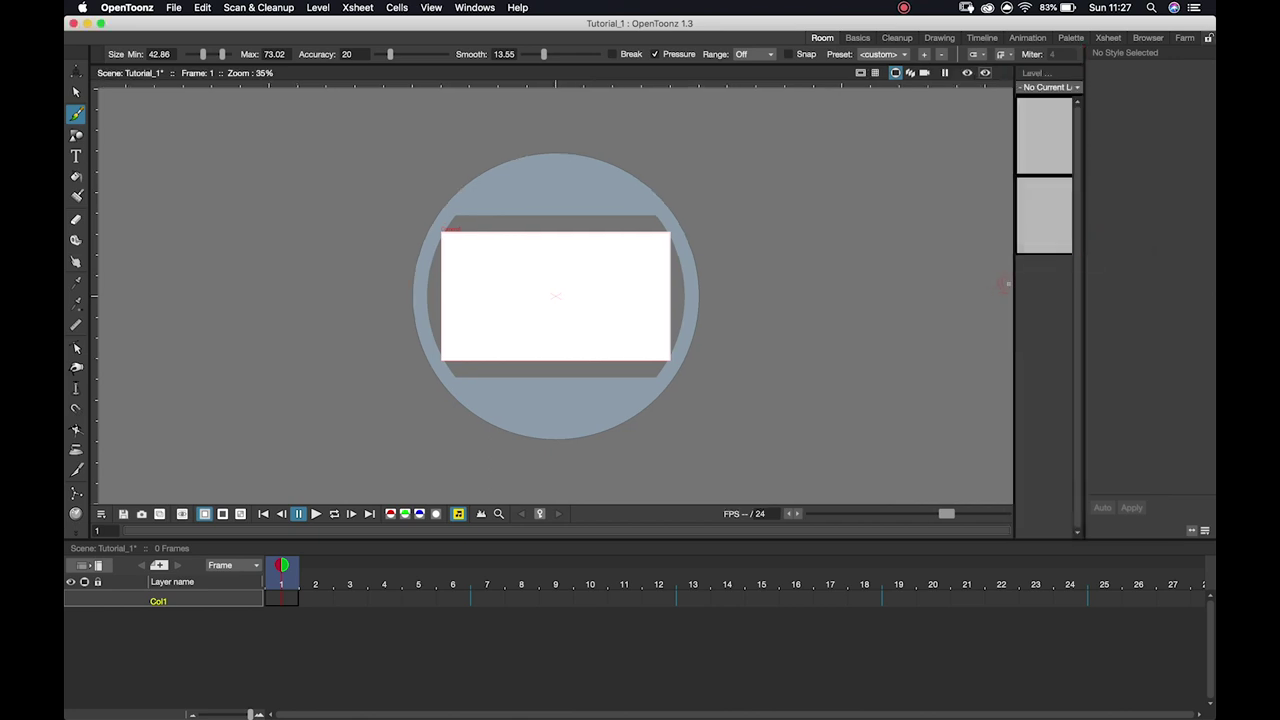
drag(1014, 278, 941, 287)
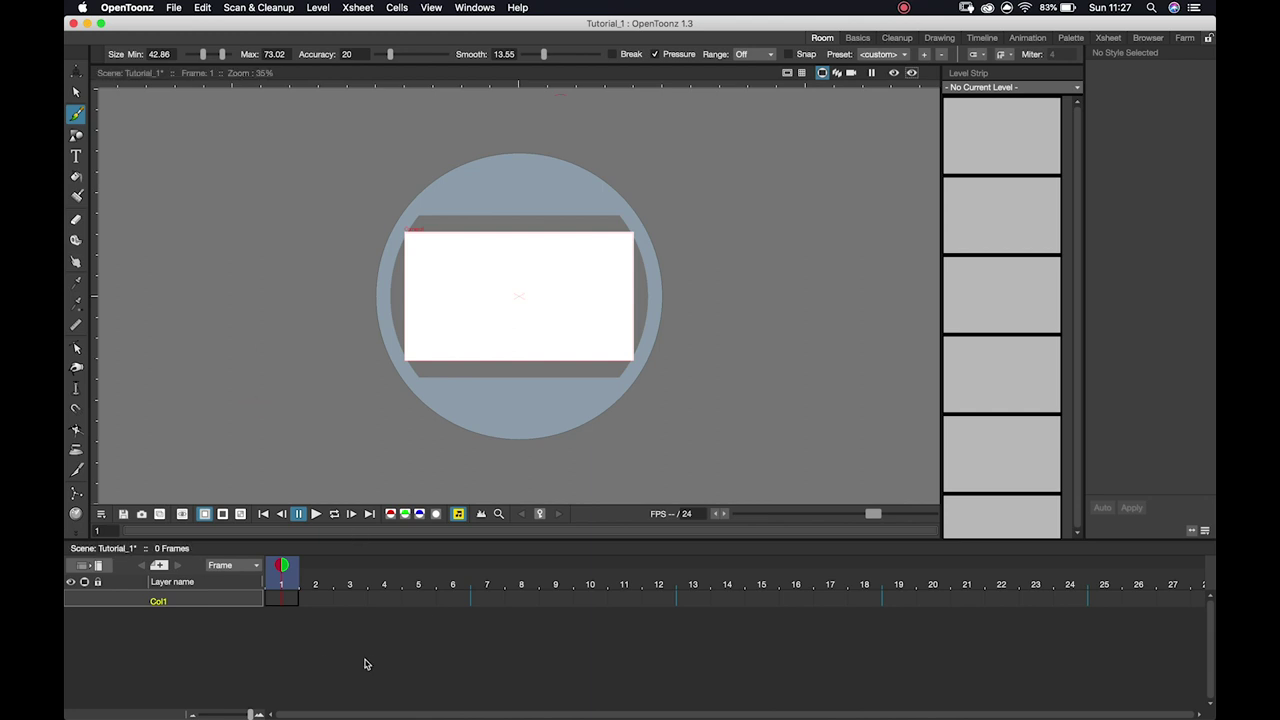
click(860, 38)
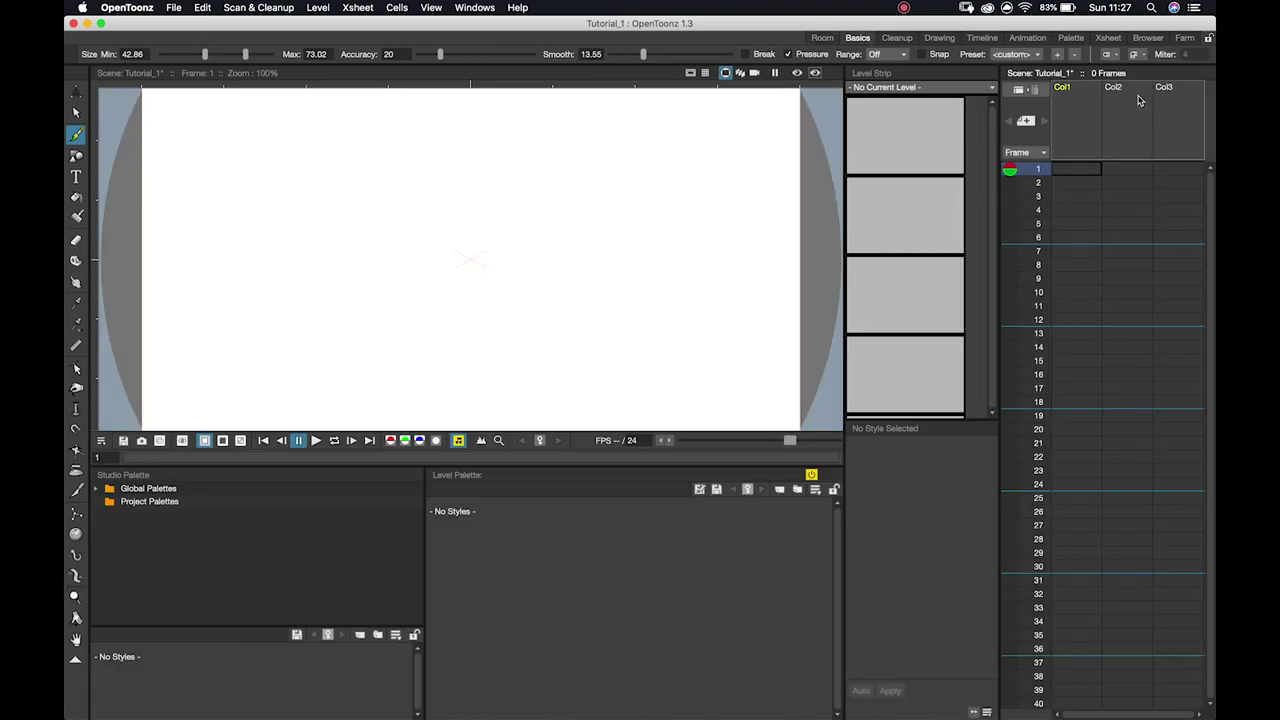
click(822, 38)
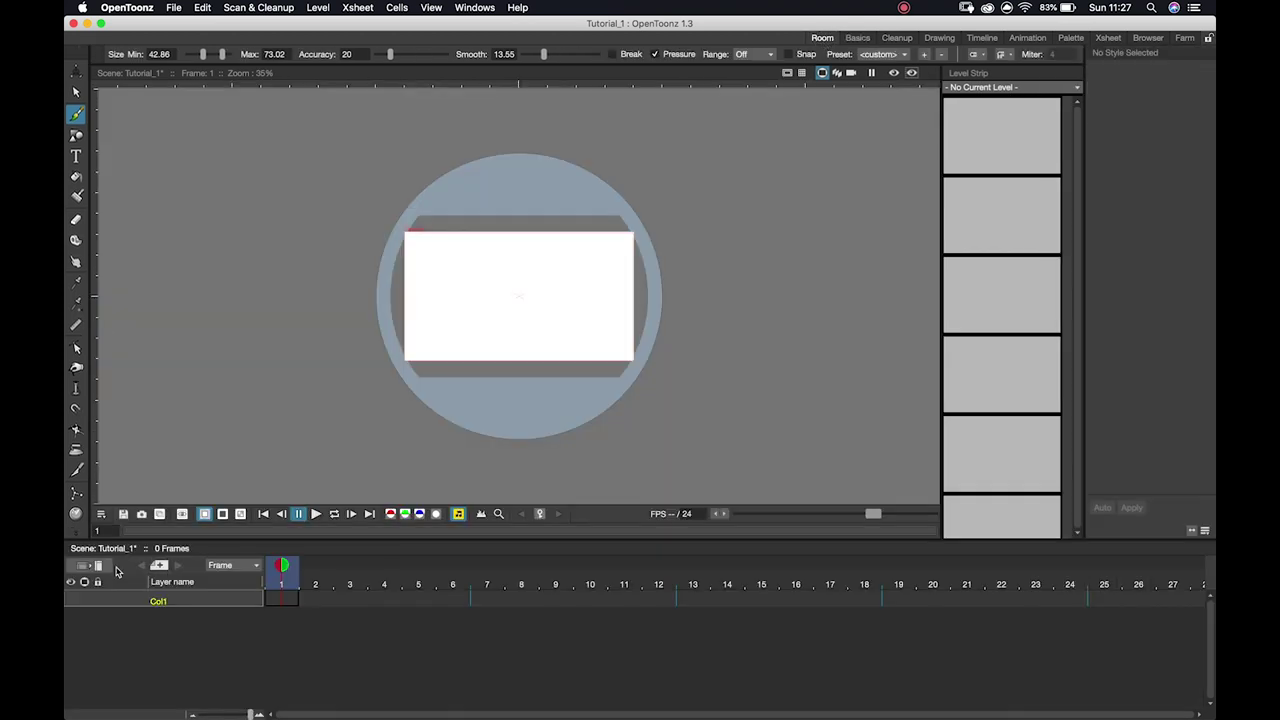
Toggle the bottom panel to the Xsheet layout and back to the horizontal timeline, resizing the viewer
click(96, 566)
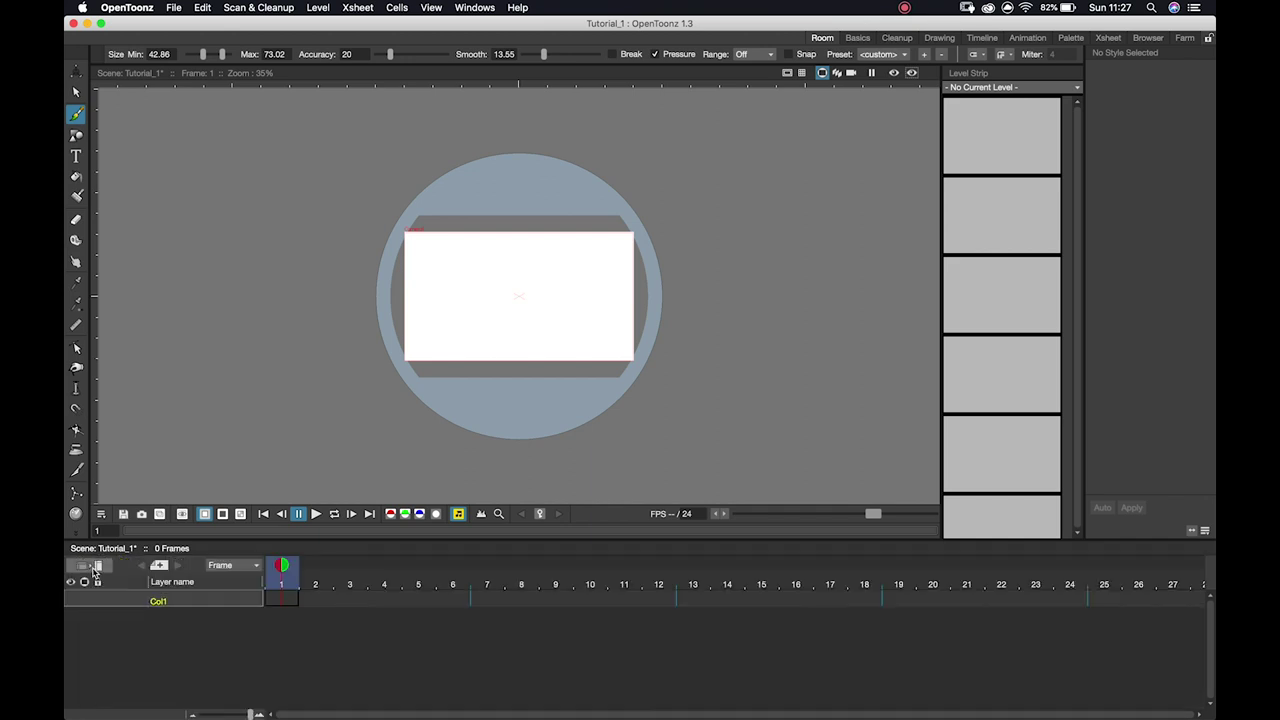
click(95, 567)
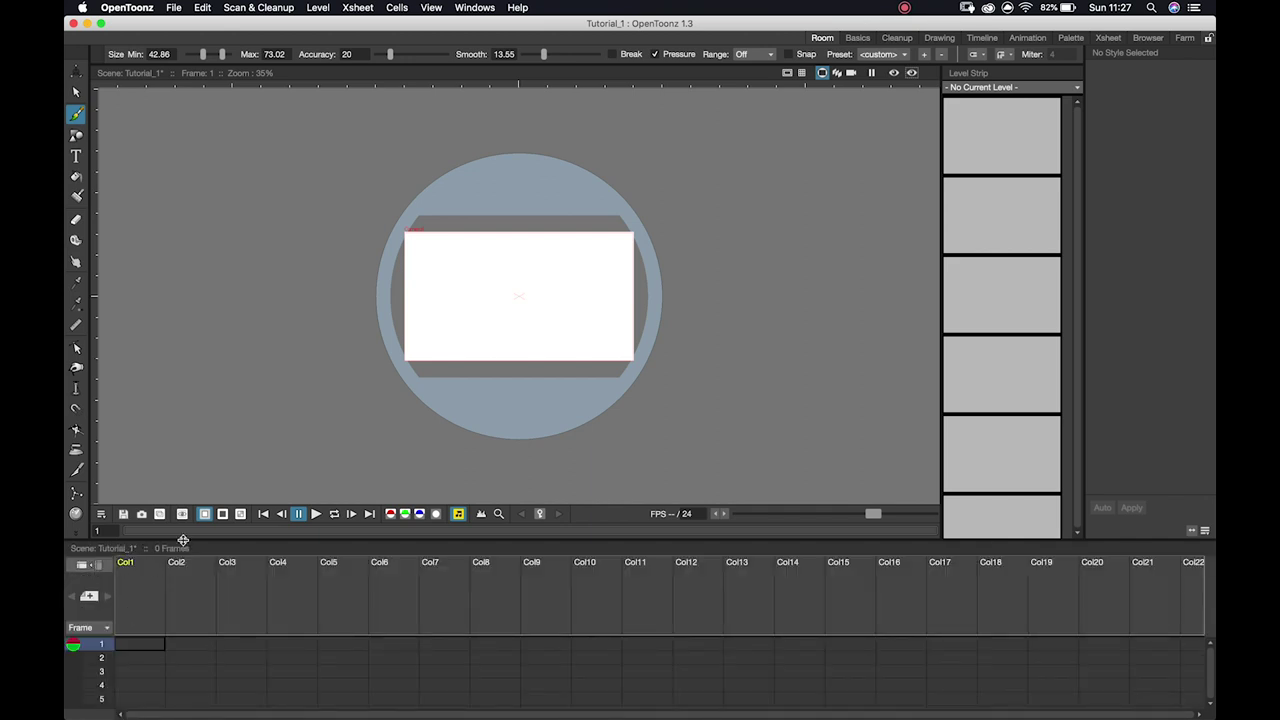
drag(183, 540, 231, 273)
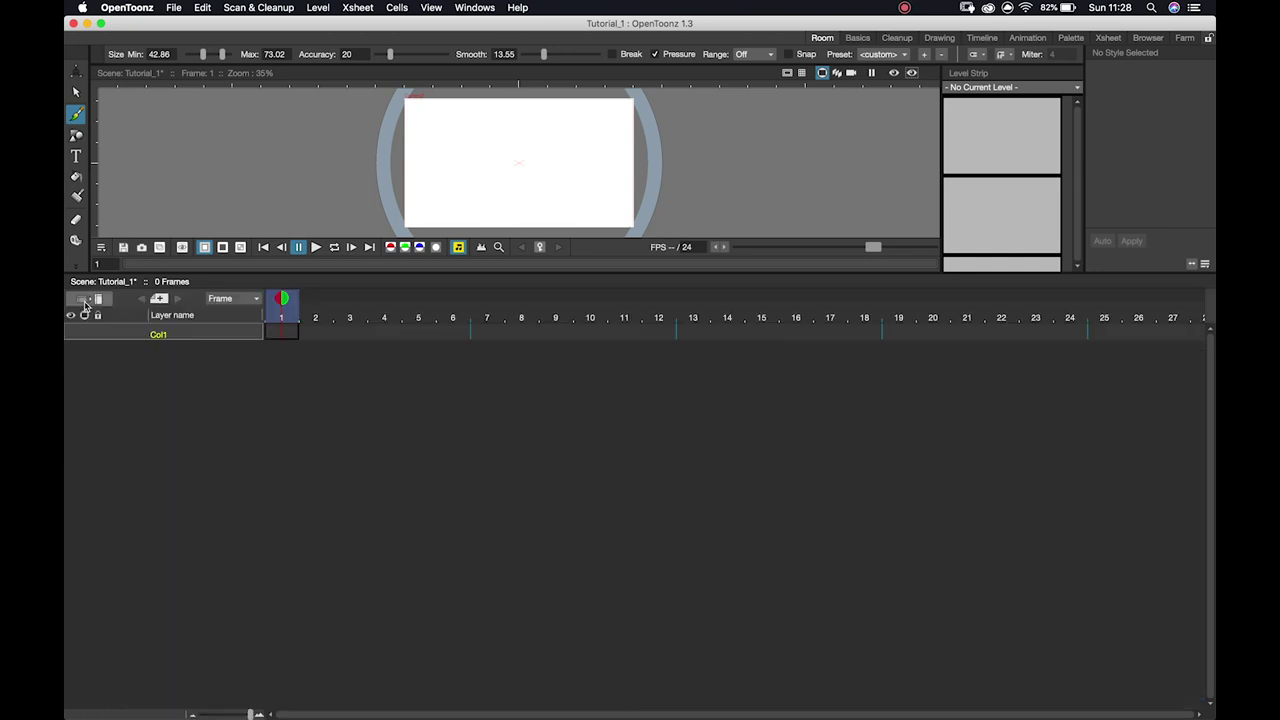
click(82, 298)
drag(240, 272, 242, 554)
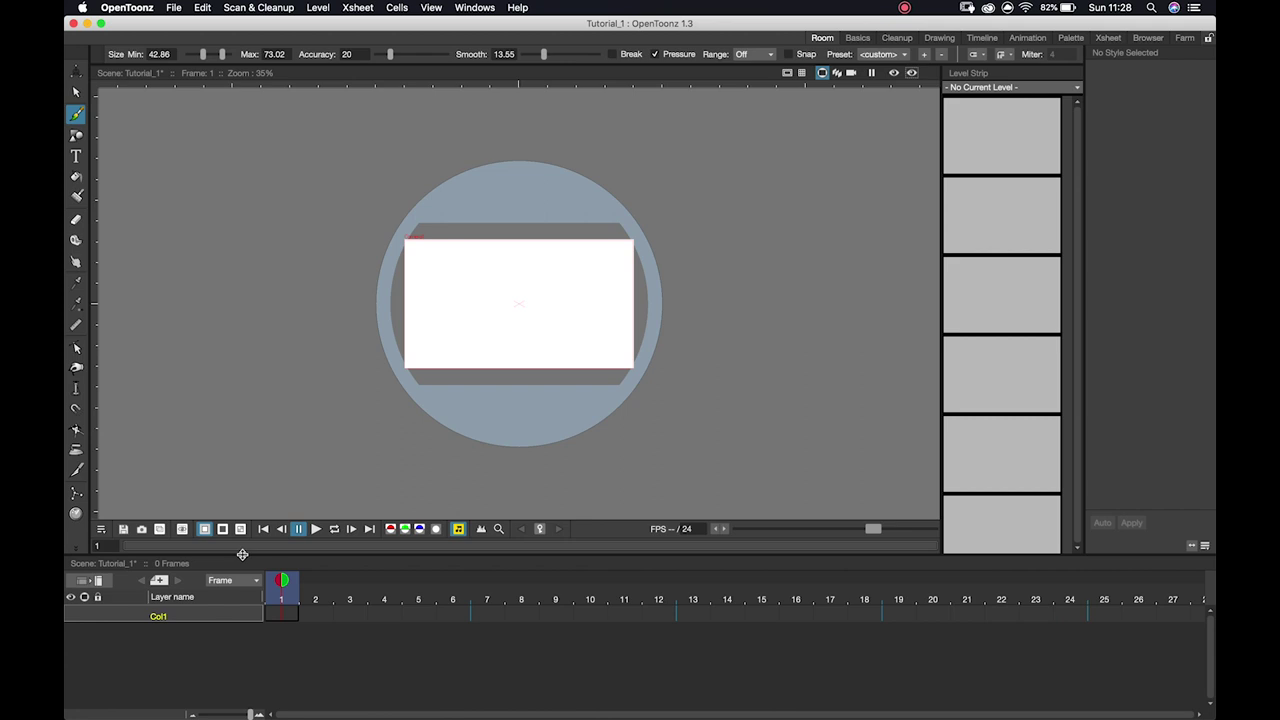
With the Selection tool, select Col1 cells across frames 1–12, then the whole Col1 column
click(77, 93)
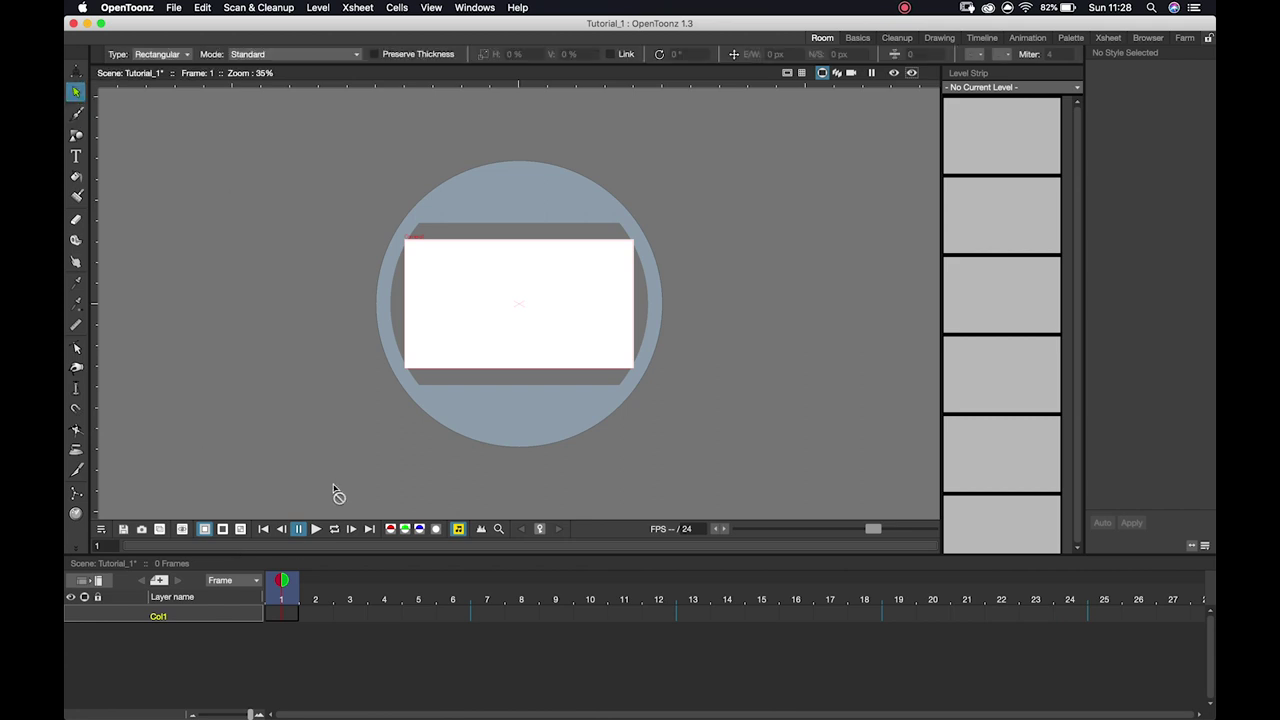
click(285, 615)
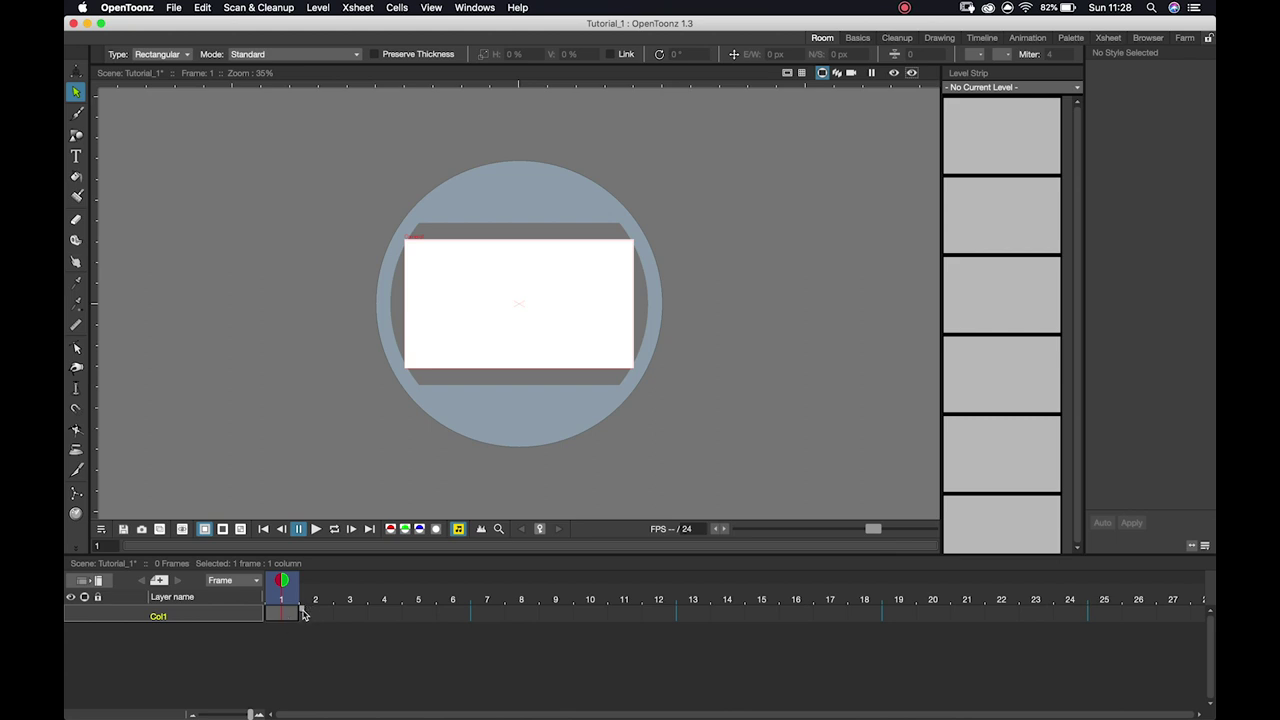
drag(303, 614, 679, 621)
click(655, 615)
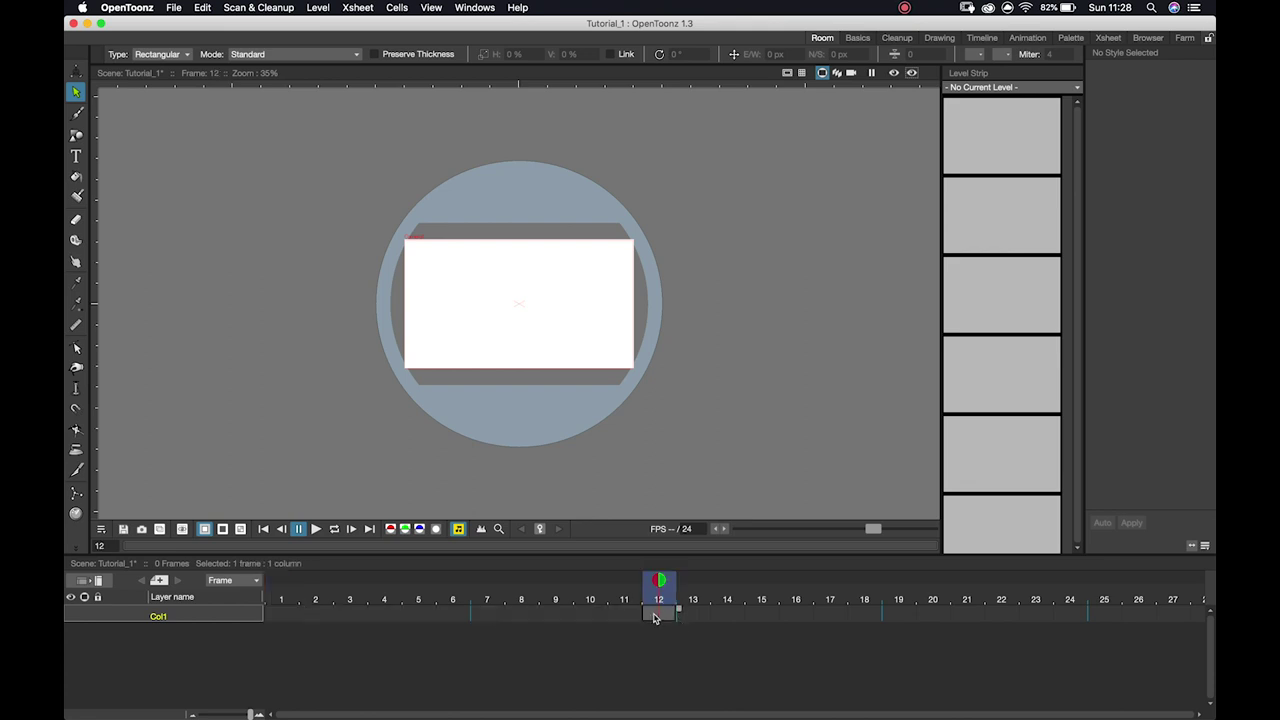
click(278, 614)
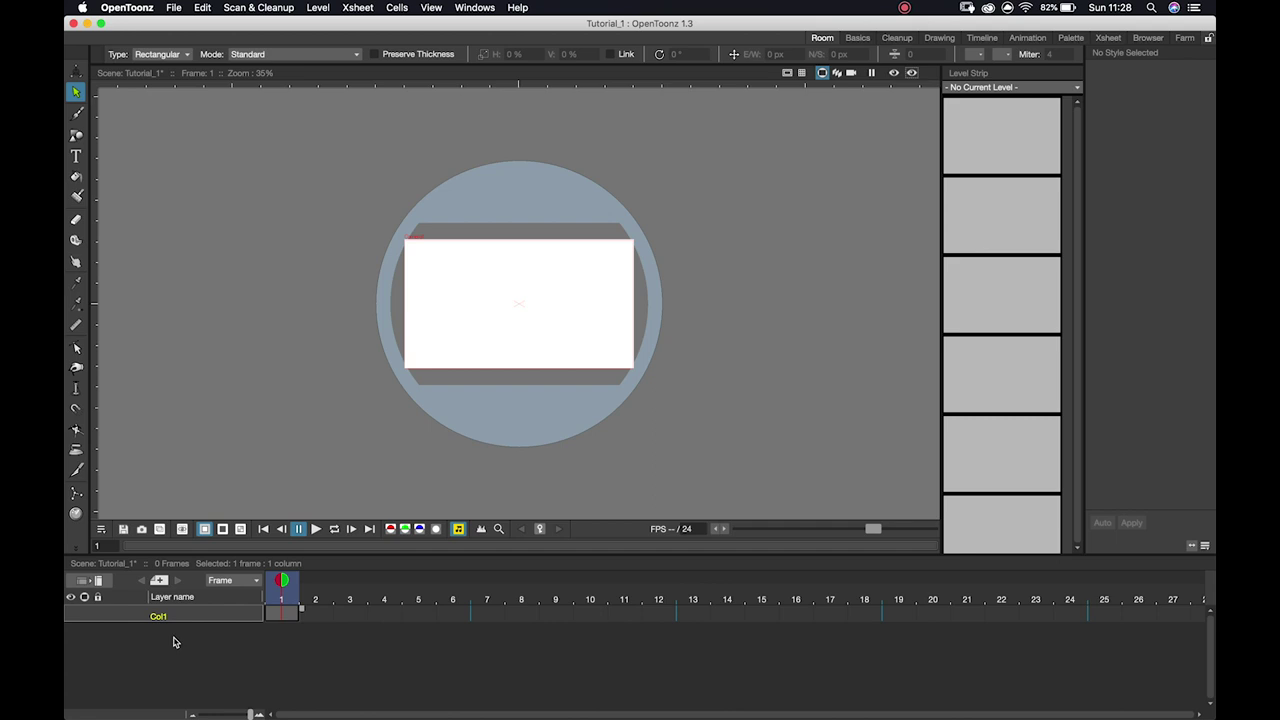
click(199, 616)
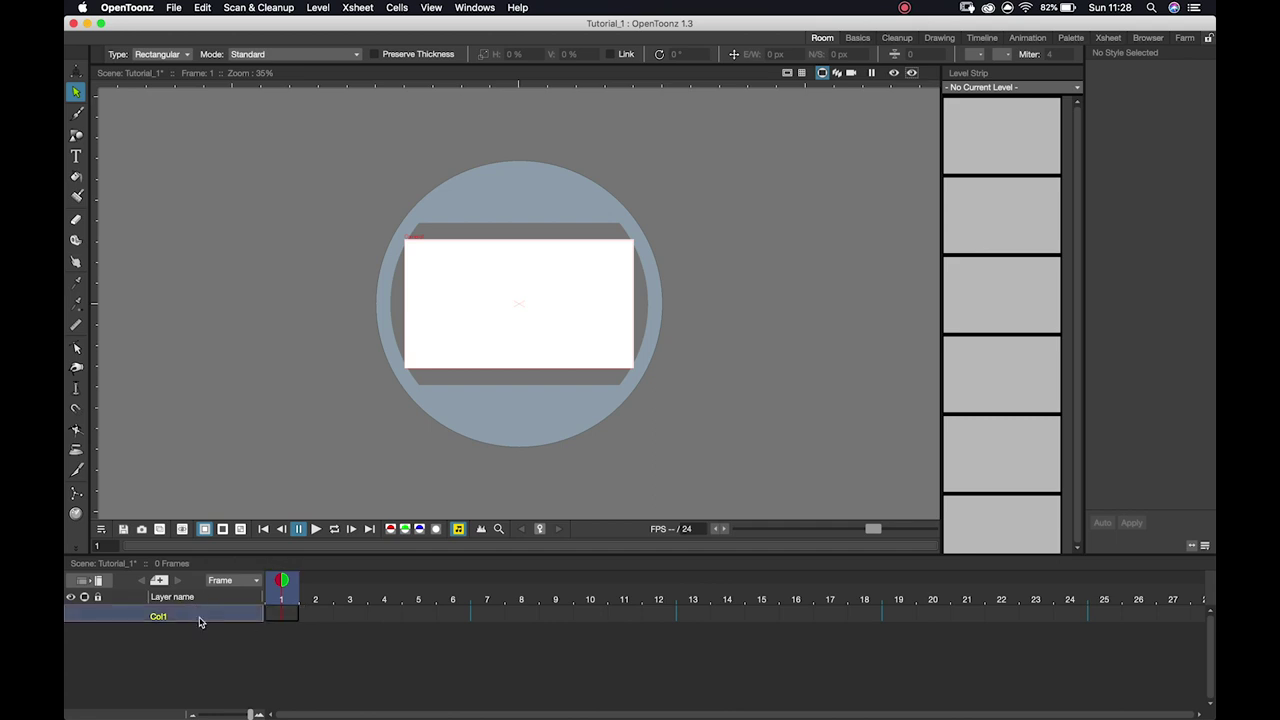
Insert column Col2 from Col1's header menu and open the context menu of Col2's frame-1 cell
right_click(199, 618)
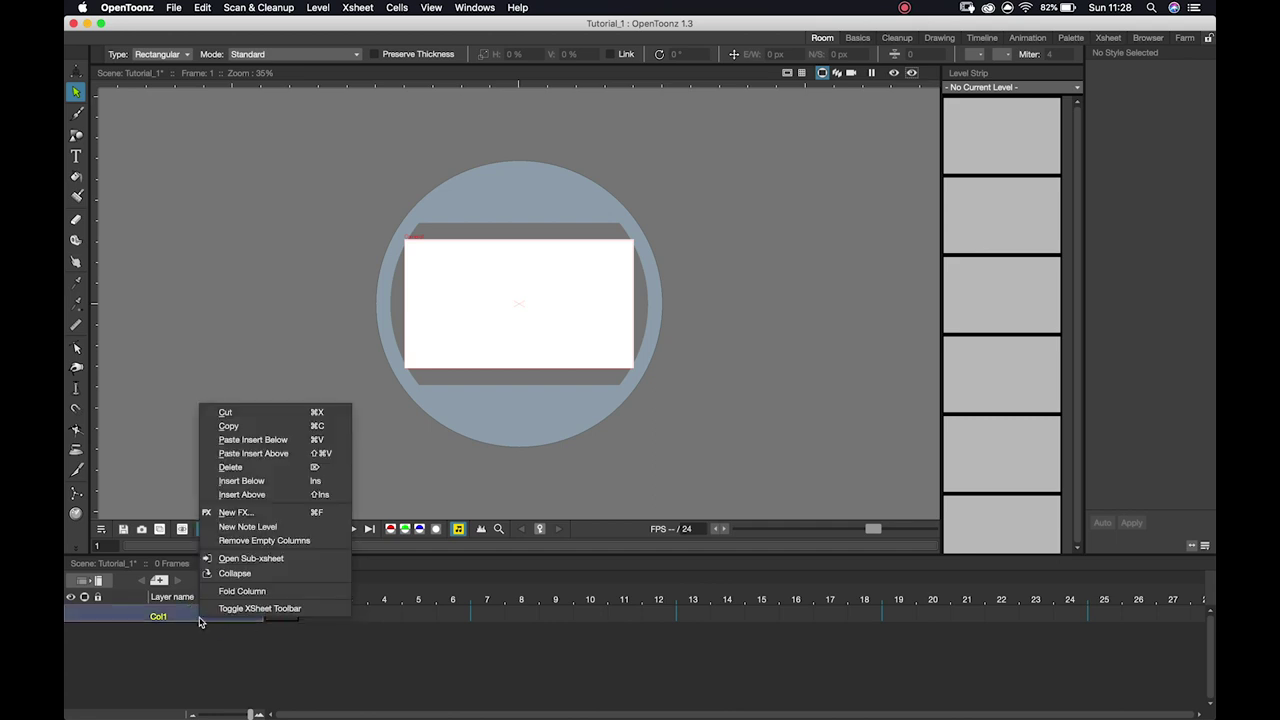
click(260, 483)
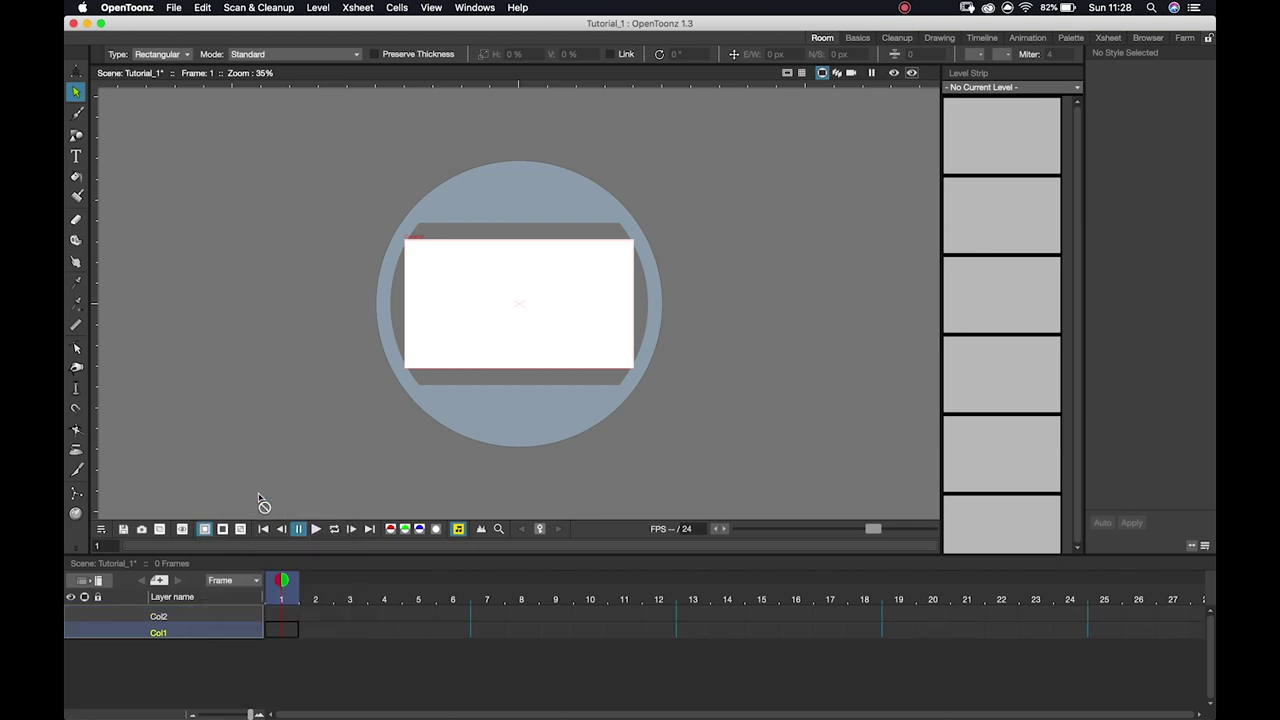
click(225, 617)
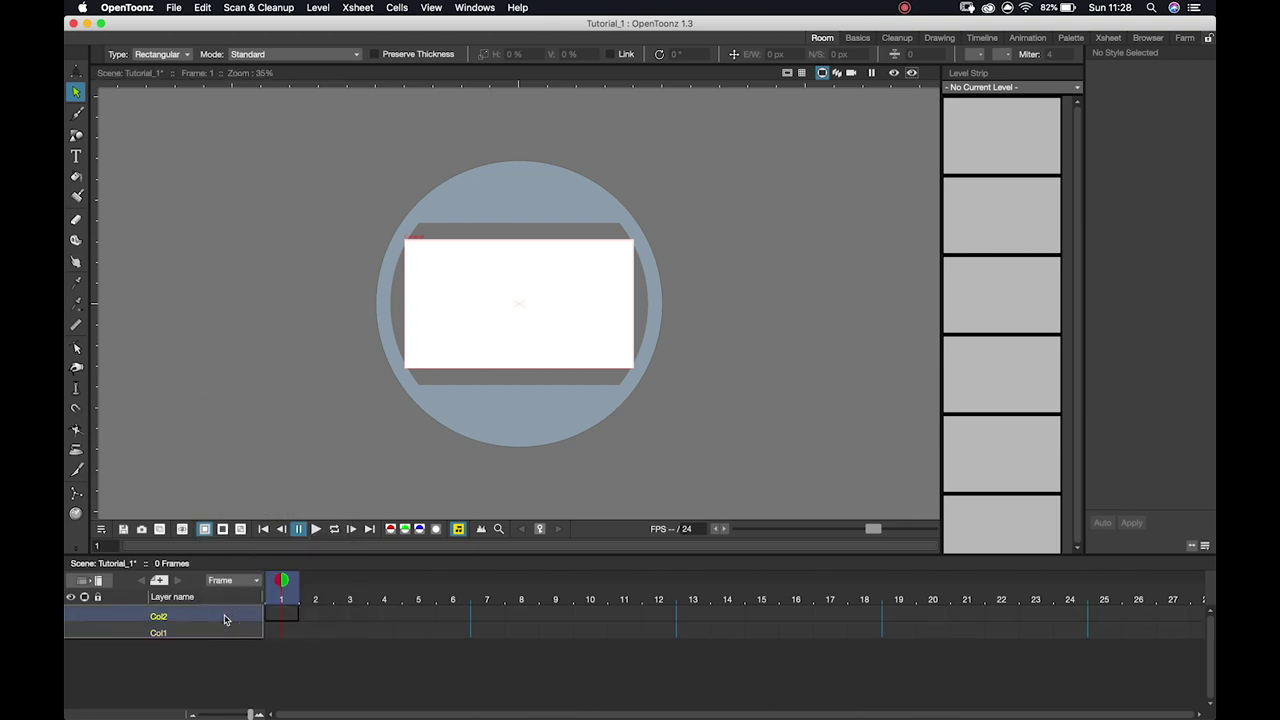
click(290, 616)
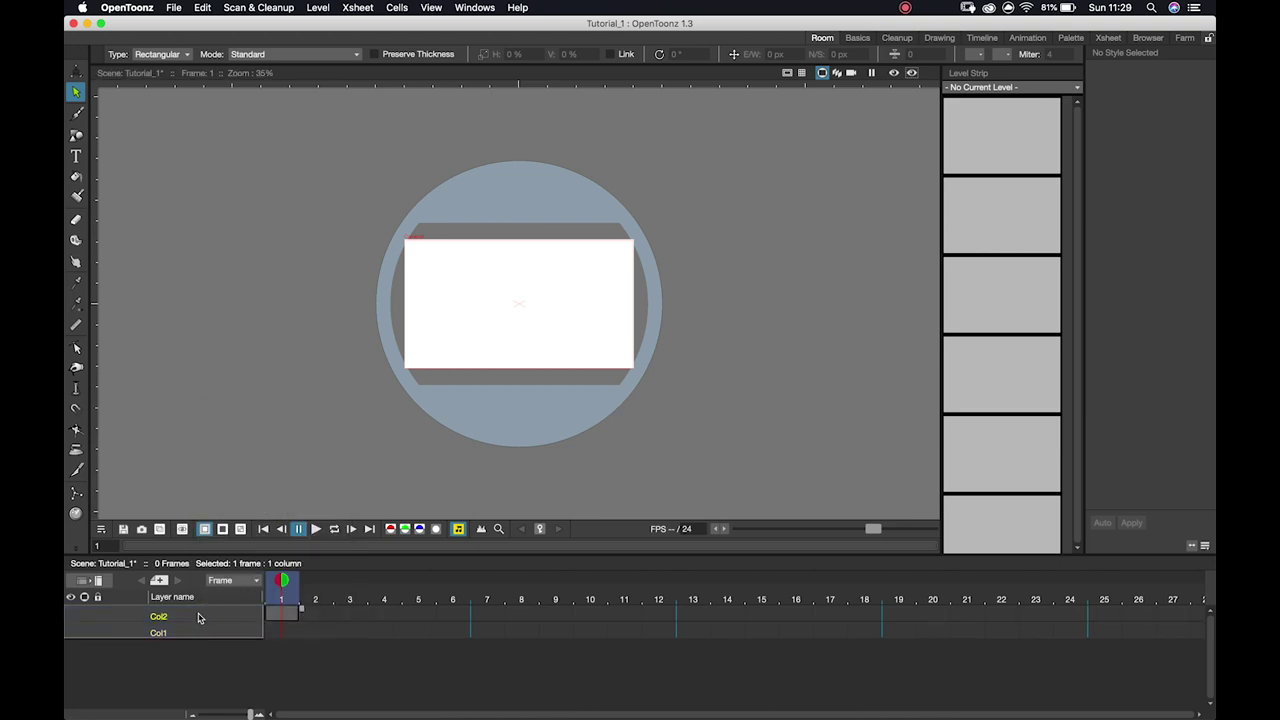
right_click(291, 617)
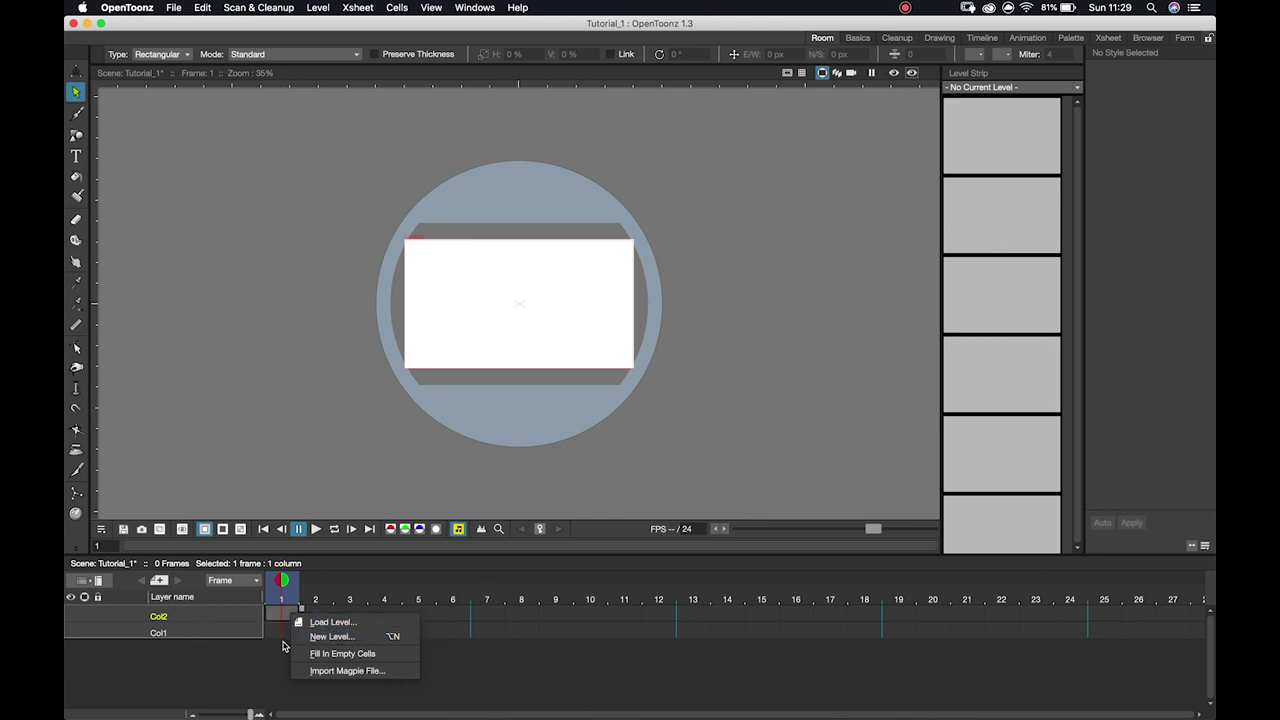
Create Toonz Vector Levels A in Col2 and B in Col3 via the New Level dialog
click(338, 636)
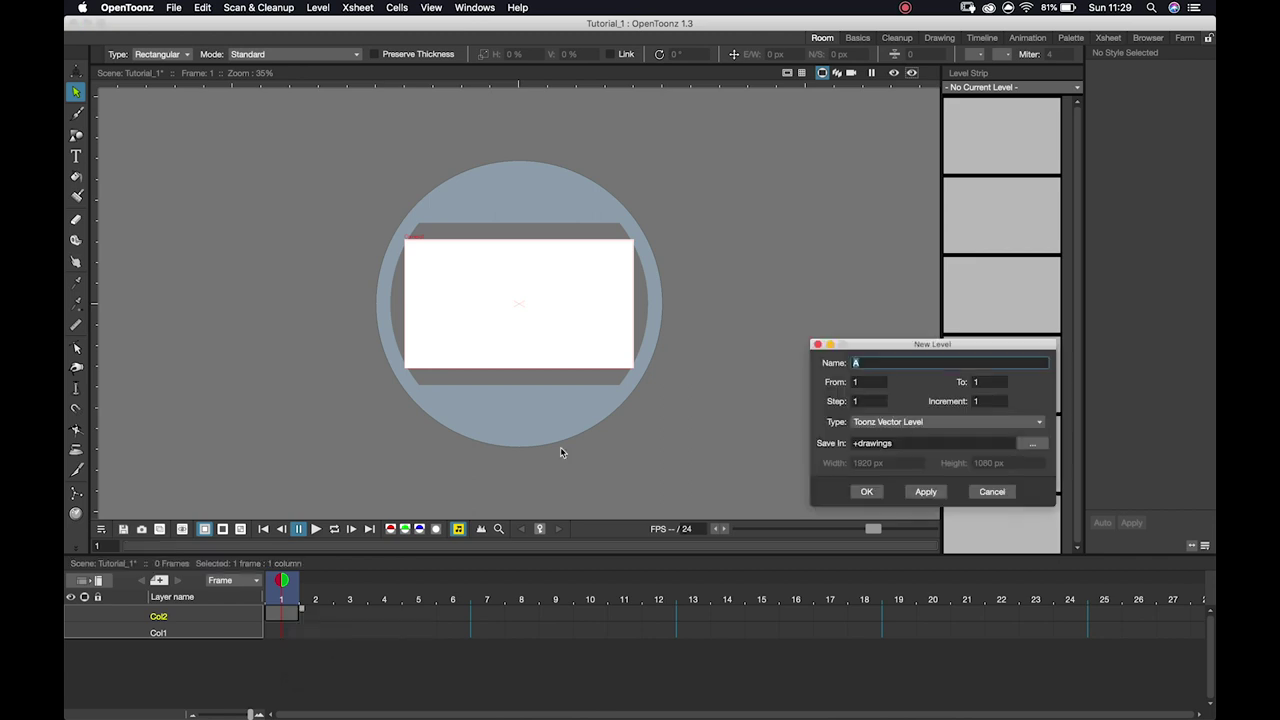
drag(903, 354, 509, 352)
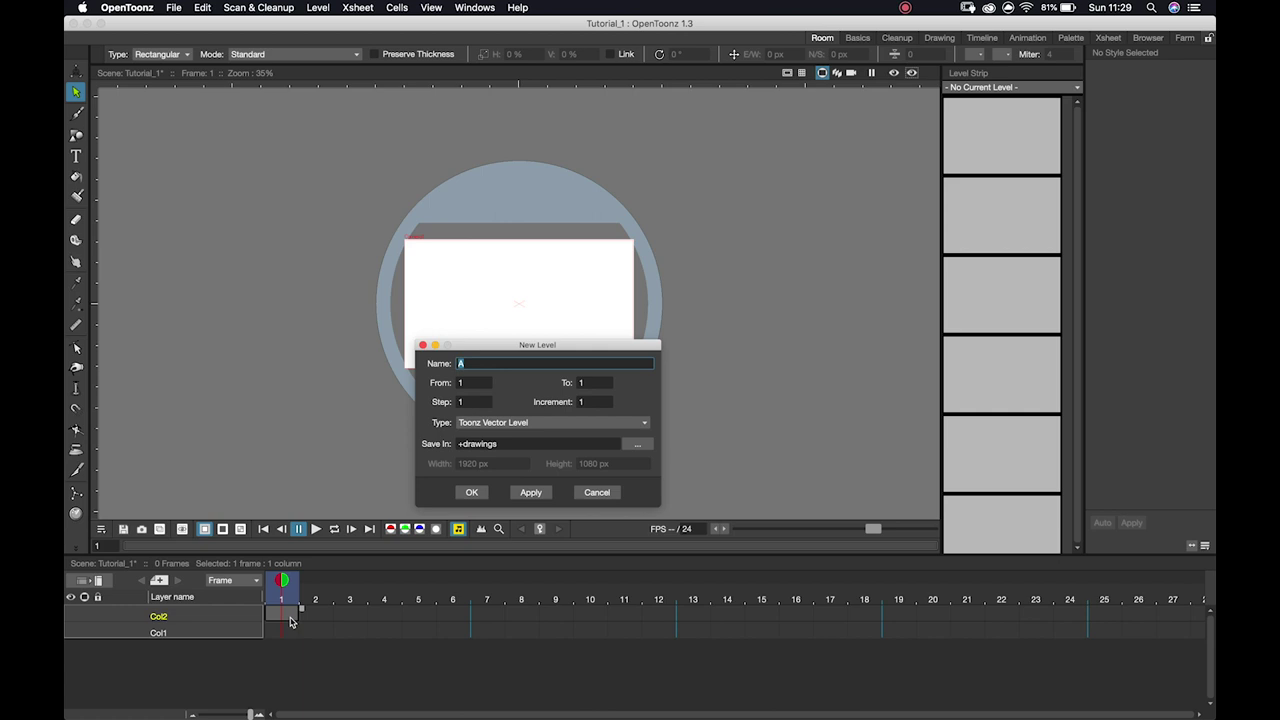
click(471, 424)
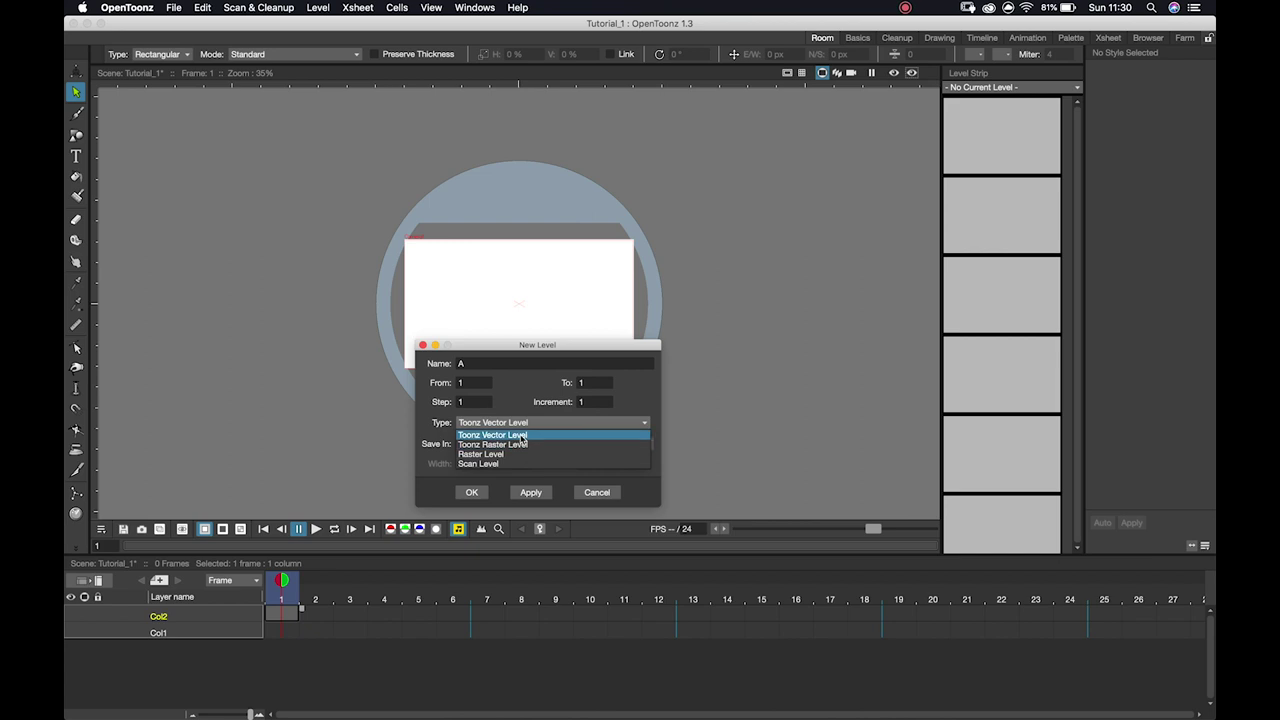
click(520, 437)
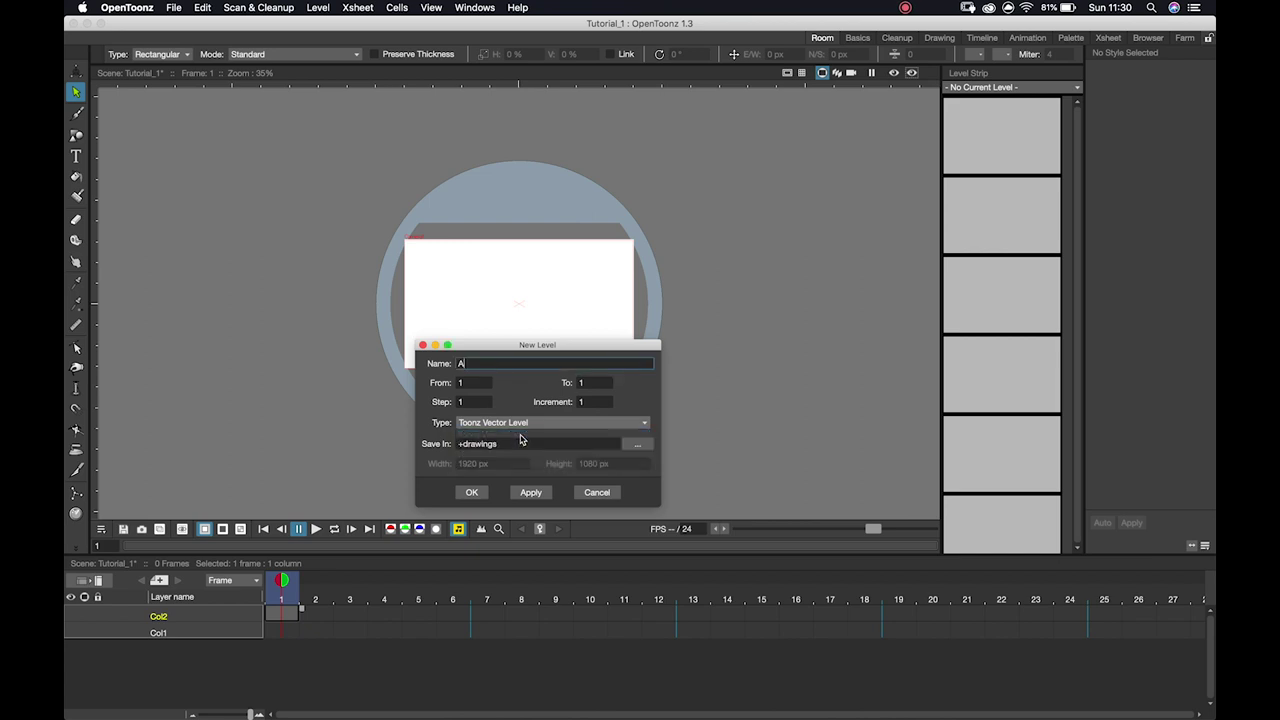
click(528, 494)
click(470, 492)
Select Col3, then Col2 and level A's frame-1 cell
click(237, 621)
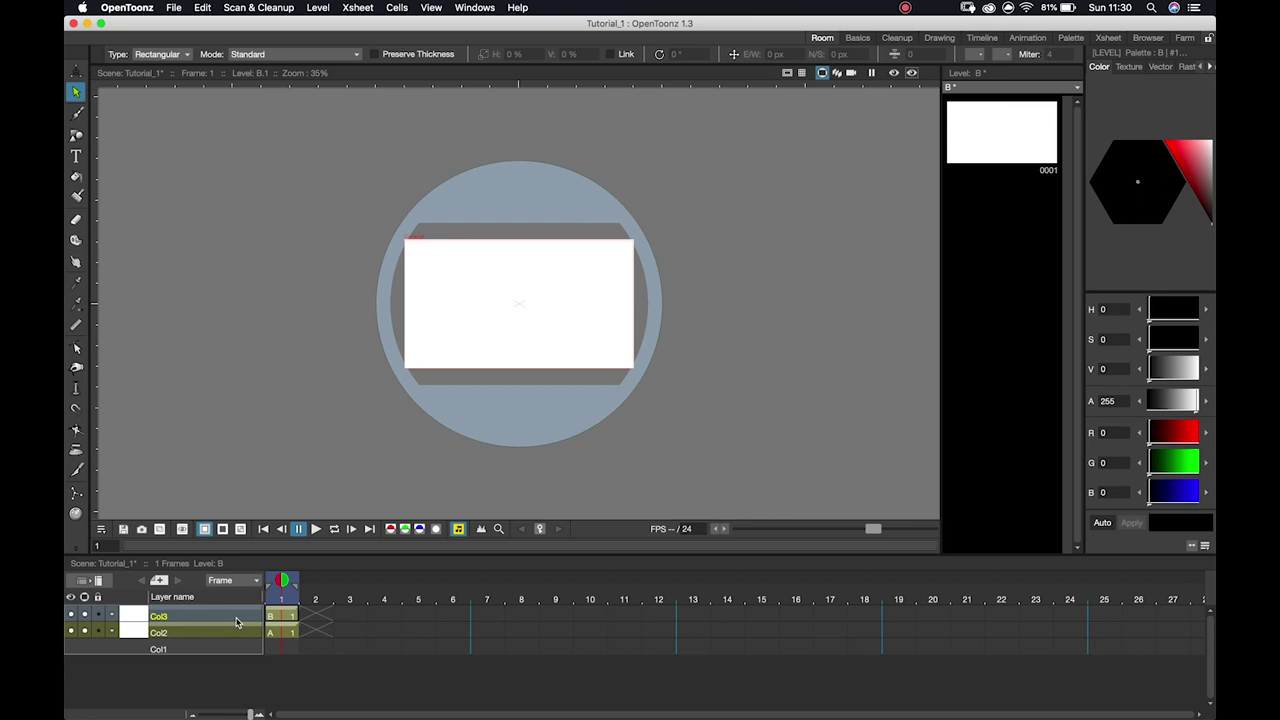
click(238, 632)
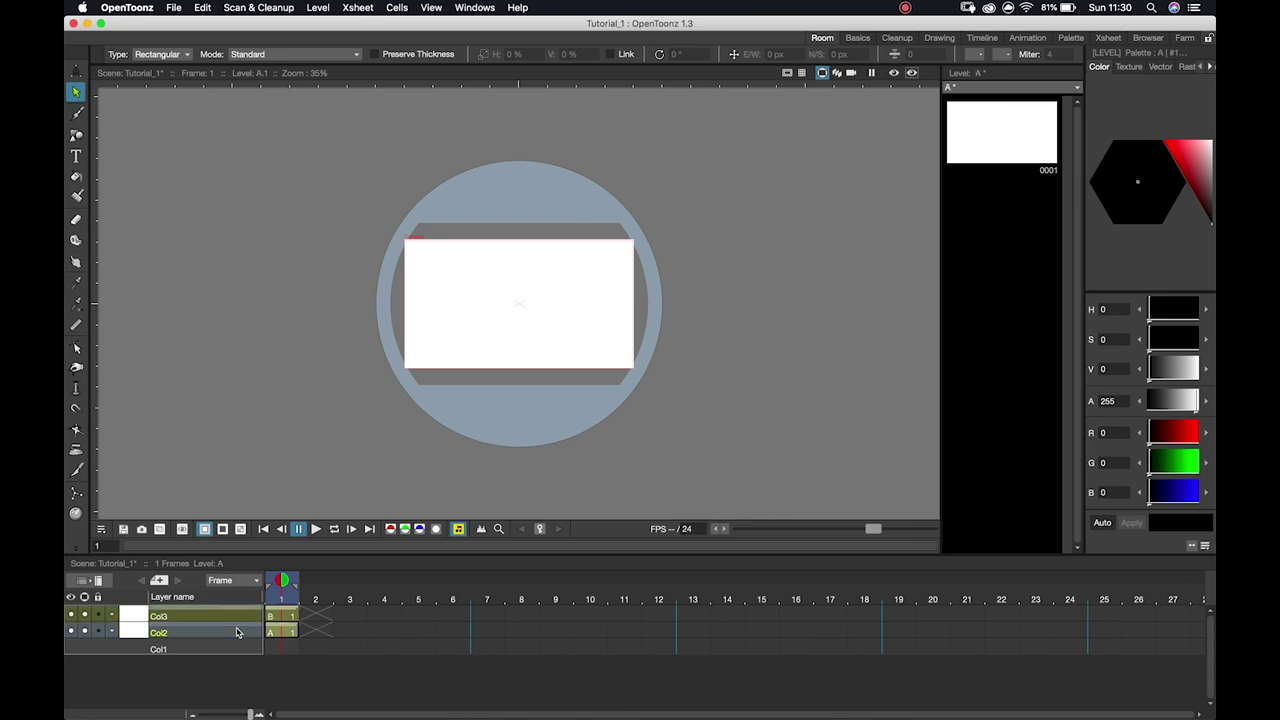
click(281, 632)
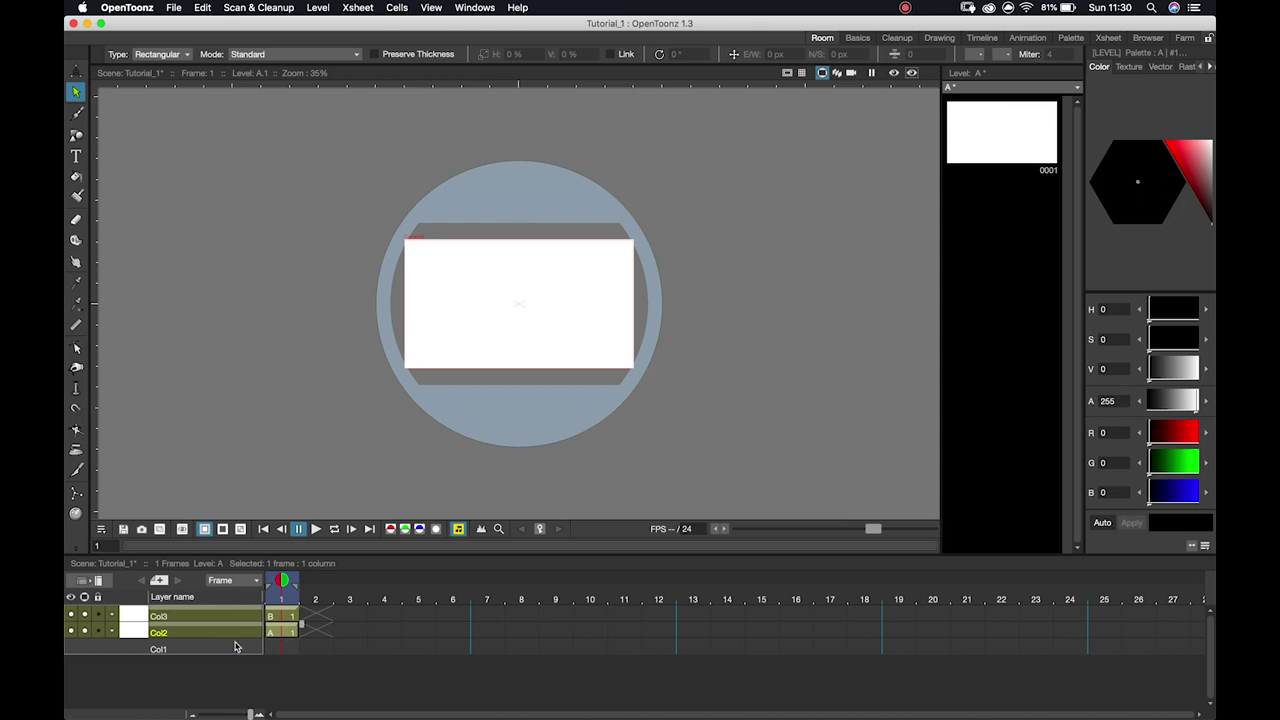
Create Toonz Raster Level C at Col1 frame 1, then close the New Level dialog
click(294, 647)
right_click(294, 647)
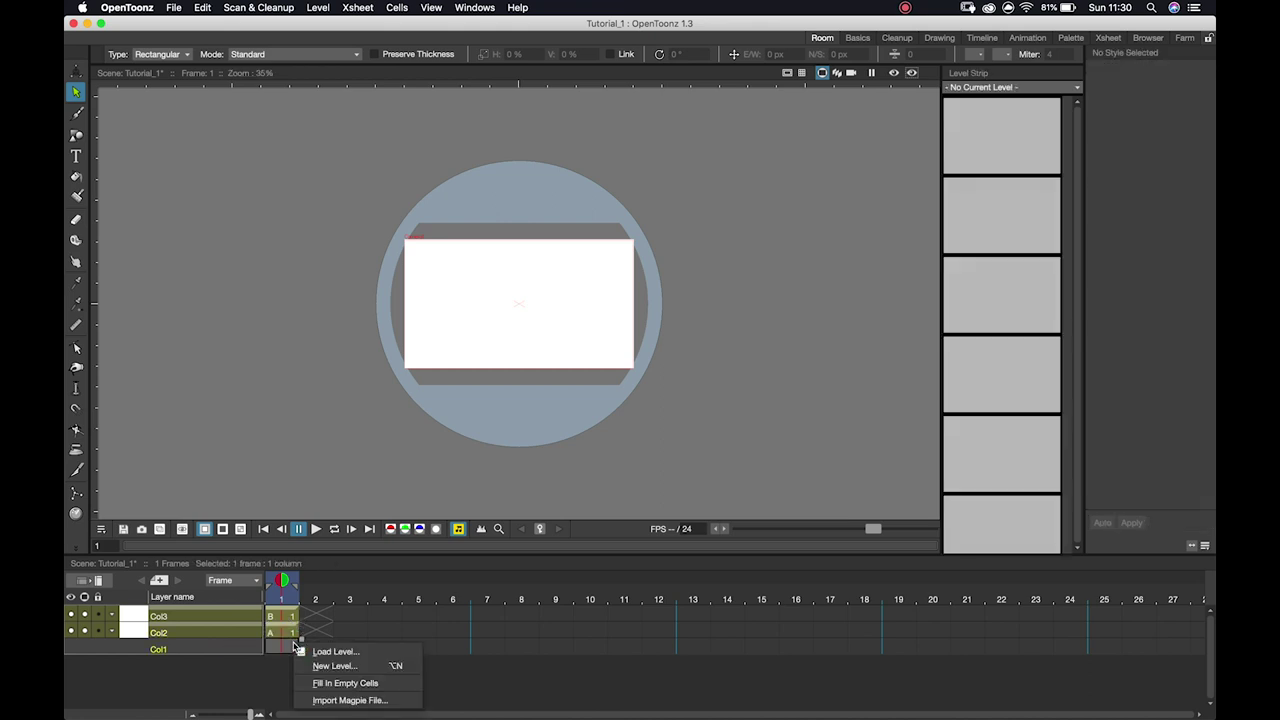
click(330, 663)
click(517, 428)
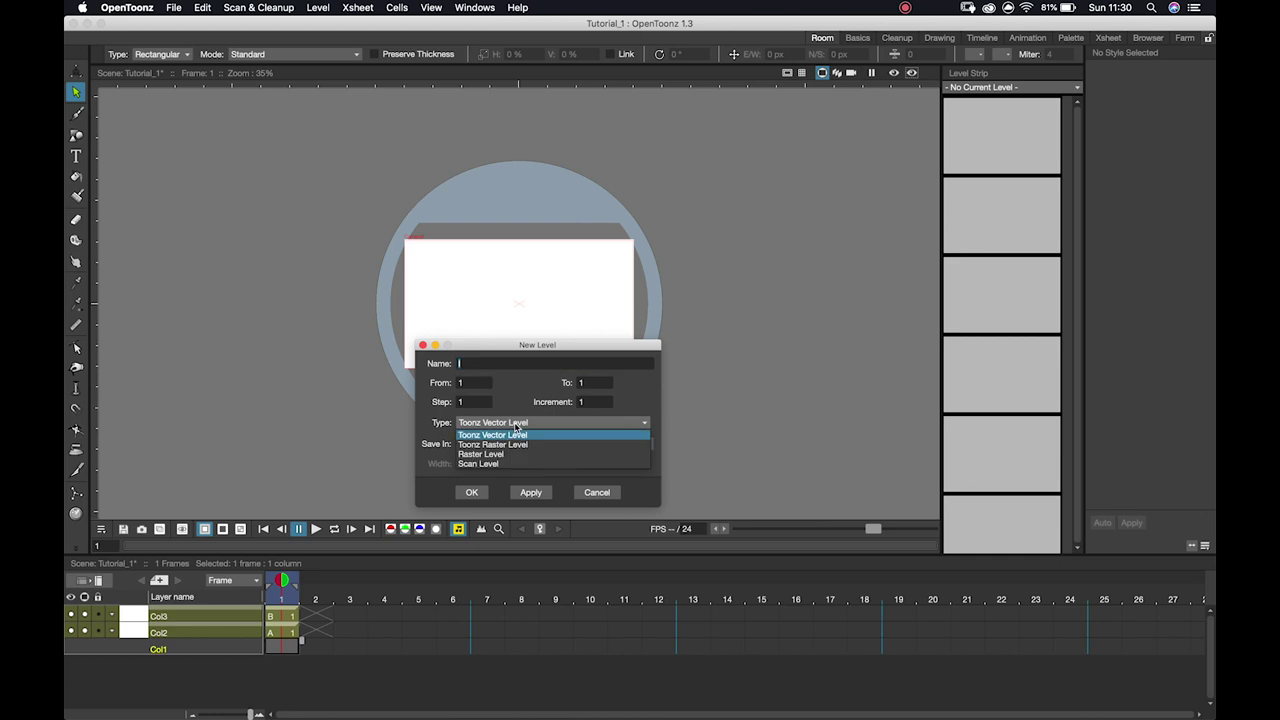
click(517, 441)
click(545, 496)
click(600, 497)
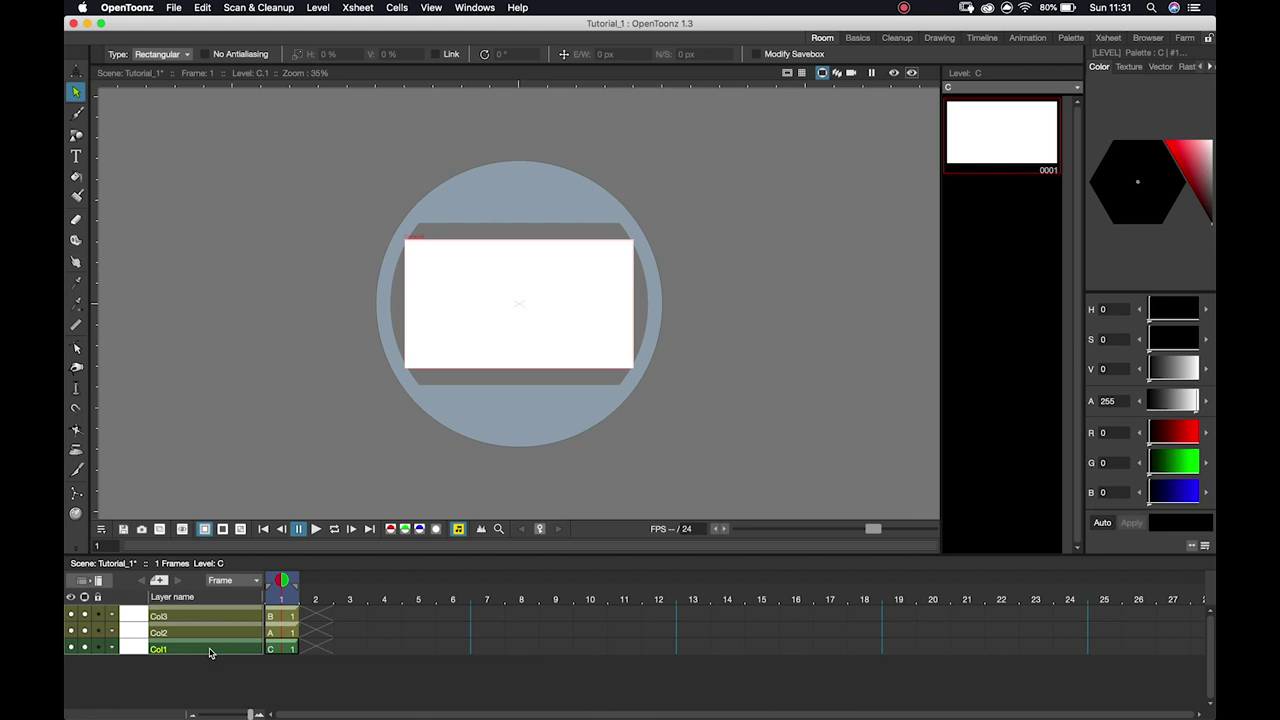
Extend levels A and C from frame 1 through frame 12
click(287, 652)
click(287, 632)
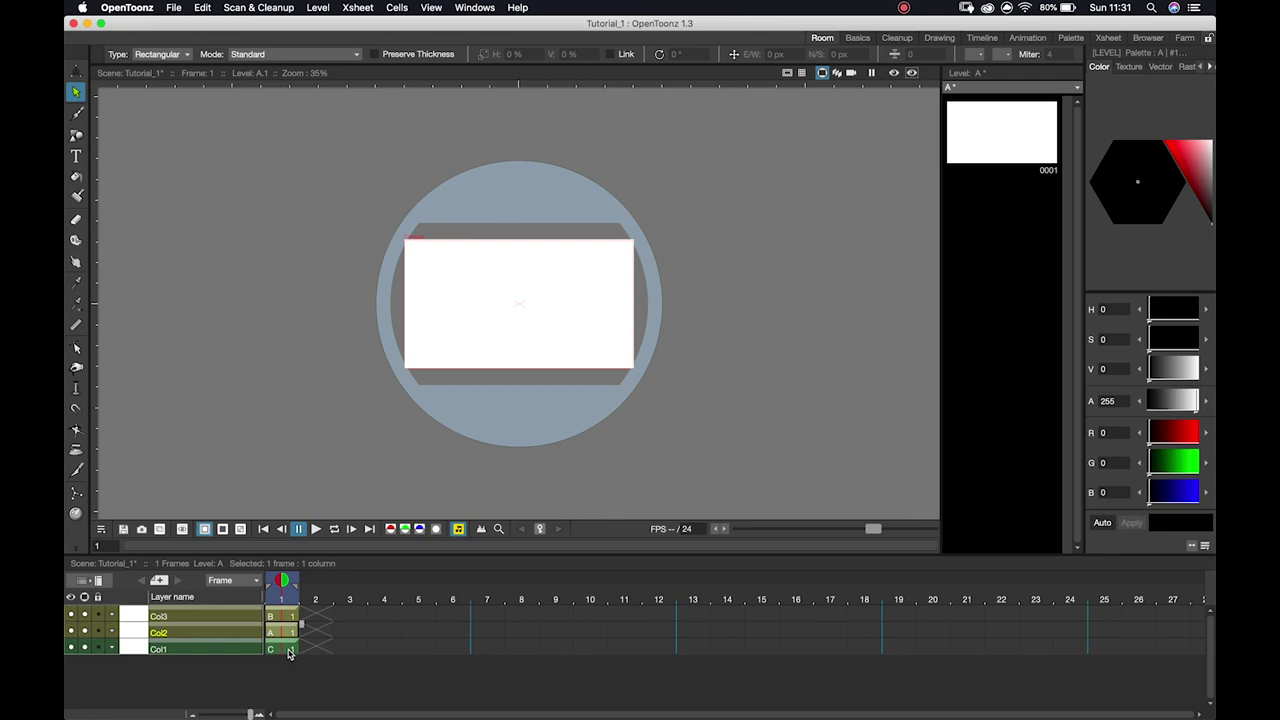
shift+click(290, 652)
click(290, 634)
drag(303, 628, 676, 622)
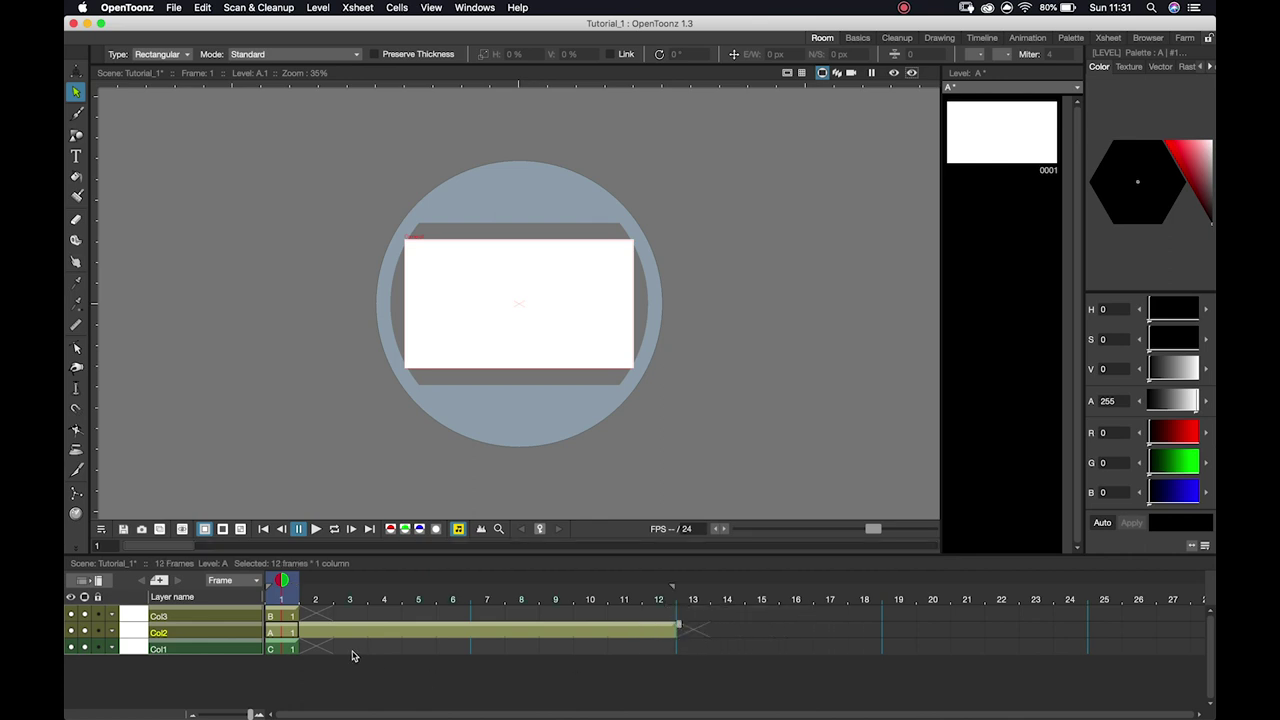
click(292, 648)
drag(304, 642, 683, 657)
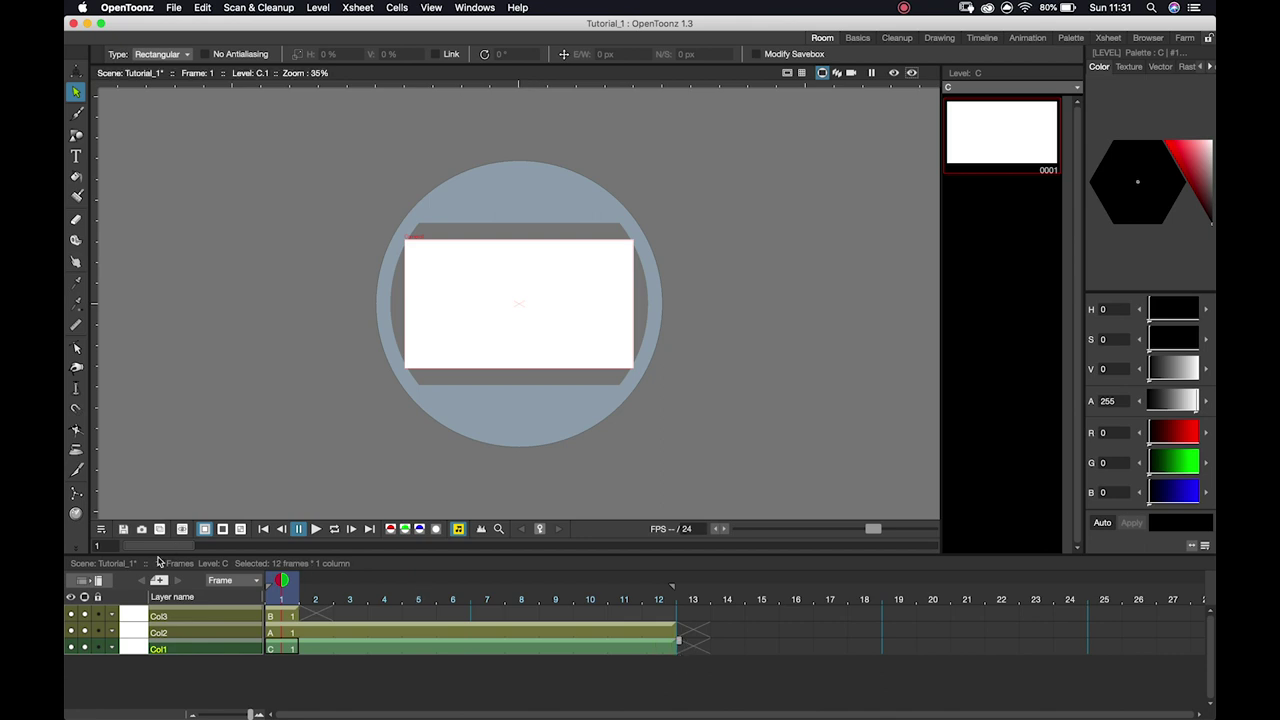
Toggle the Xsheet layout and back, then check frames 1 and 3 of levels A and C
click(84, 581)
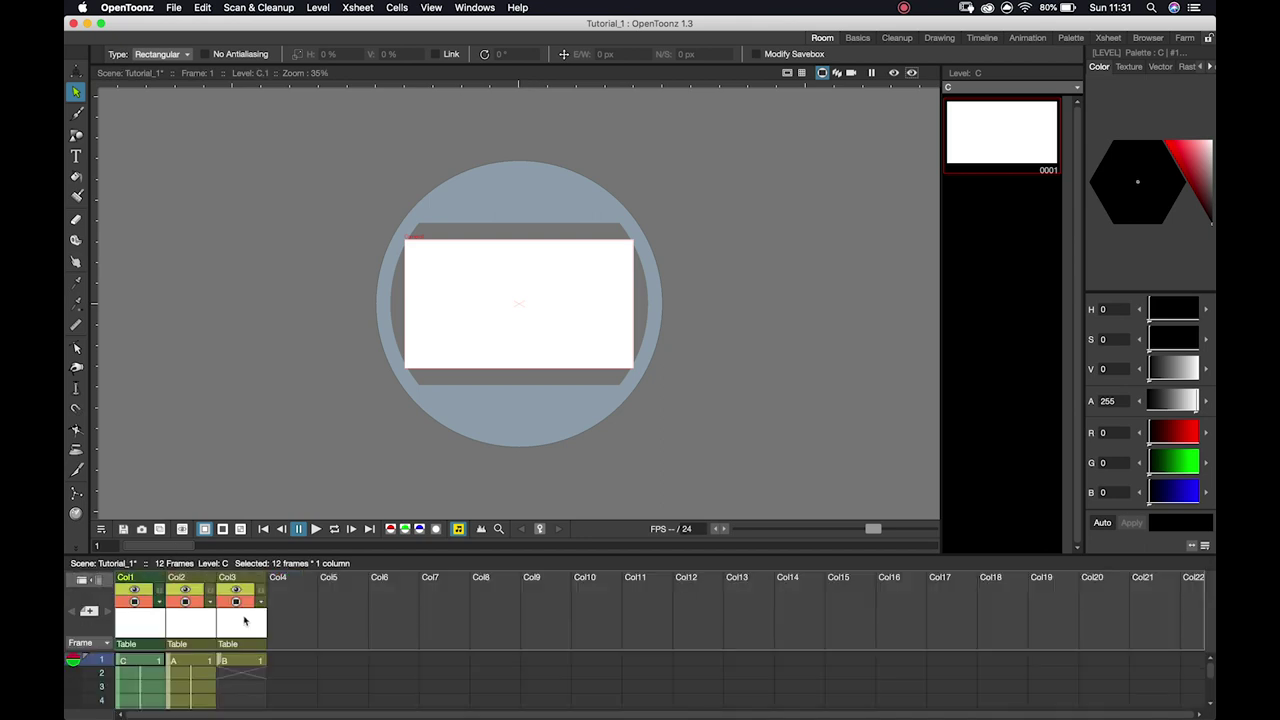
click(84, 581)
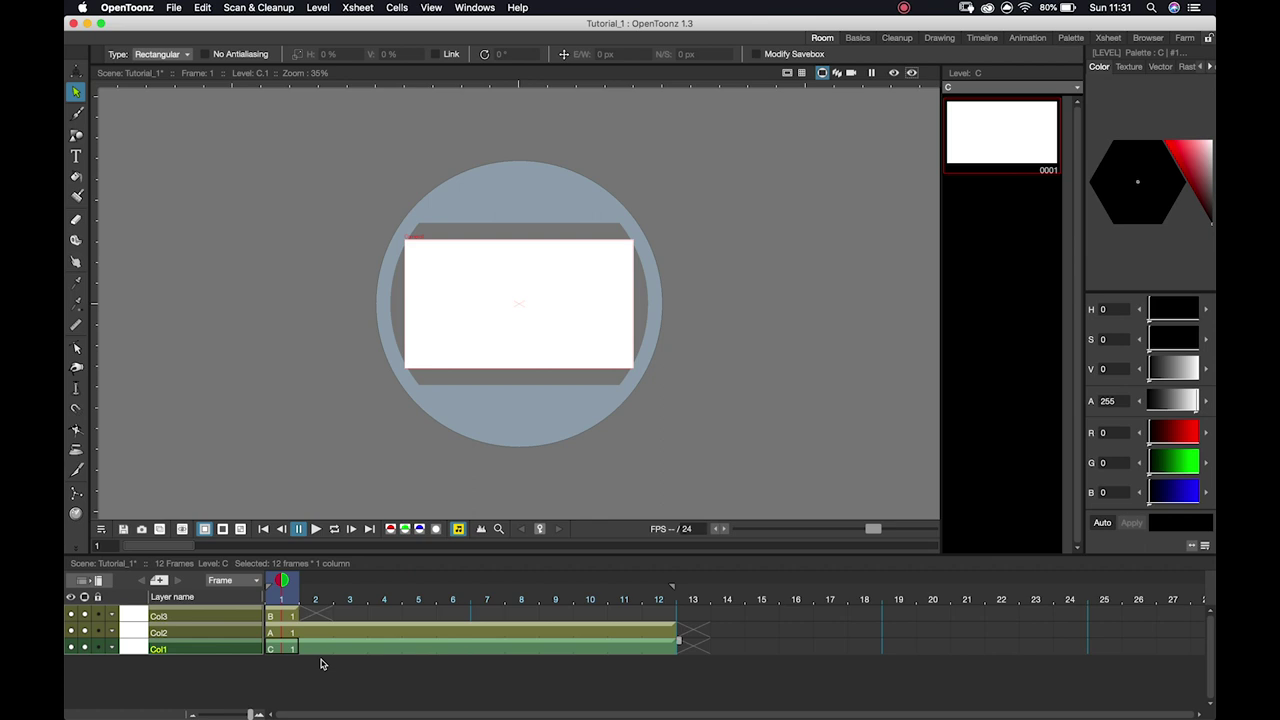
click(347, 632)
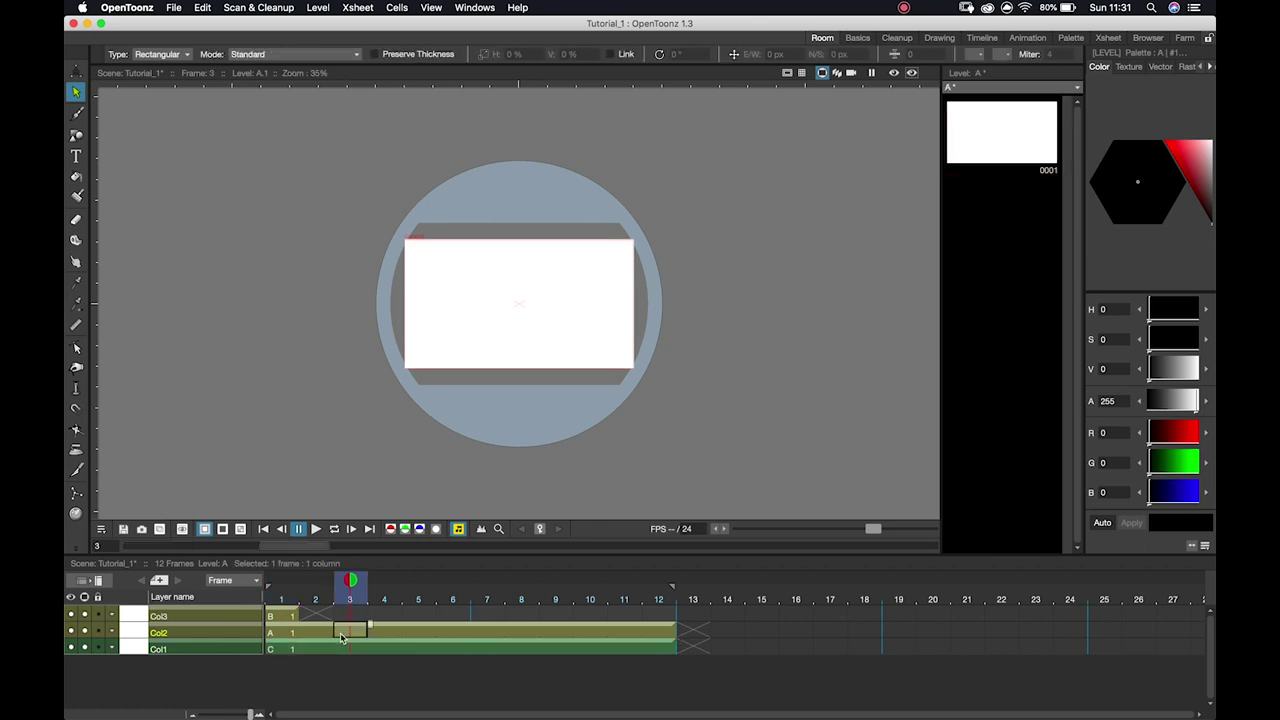
click(282, 637)
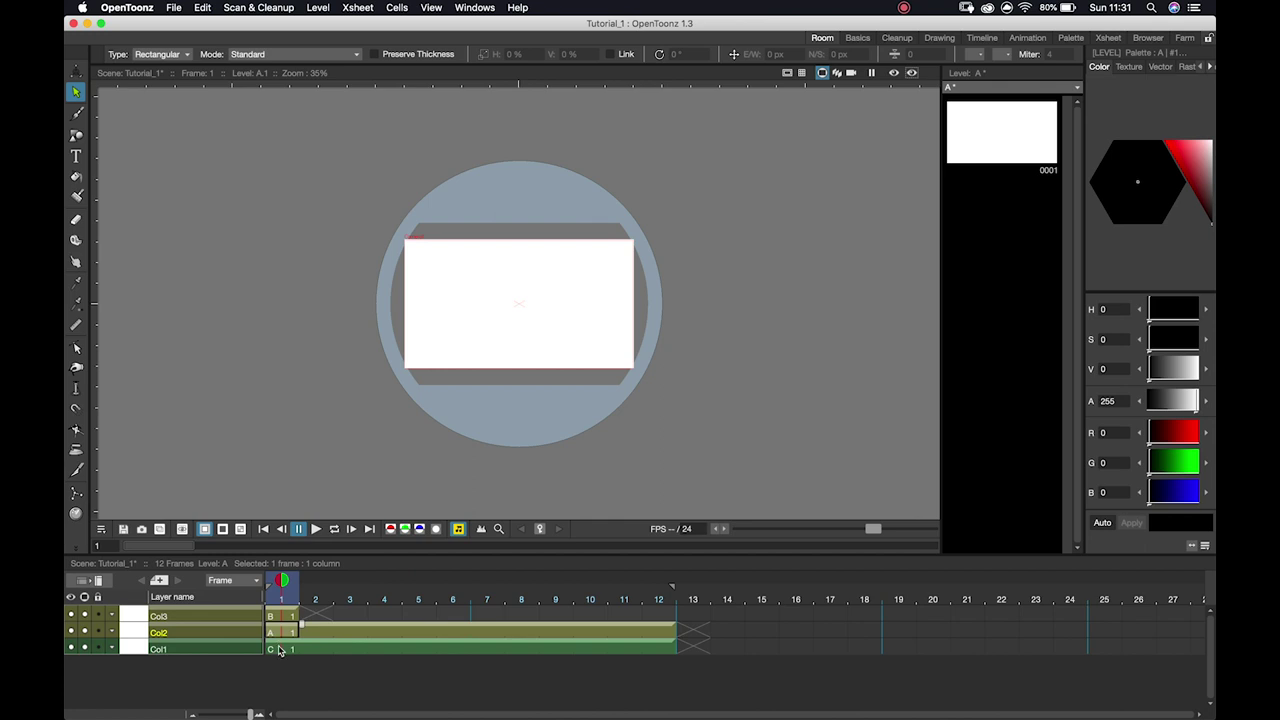
click(280, 650)
click(289, 634)
Select columns Col2, Col3 and Col1, then inspect frames 1 and 2 of Col1
click(228, 638)
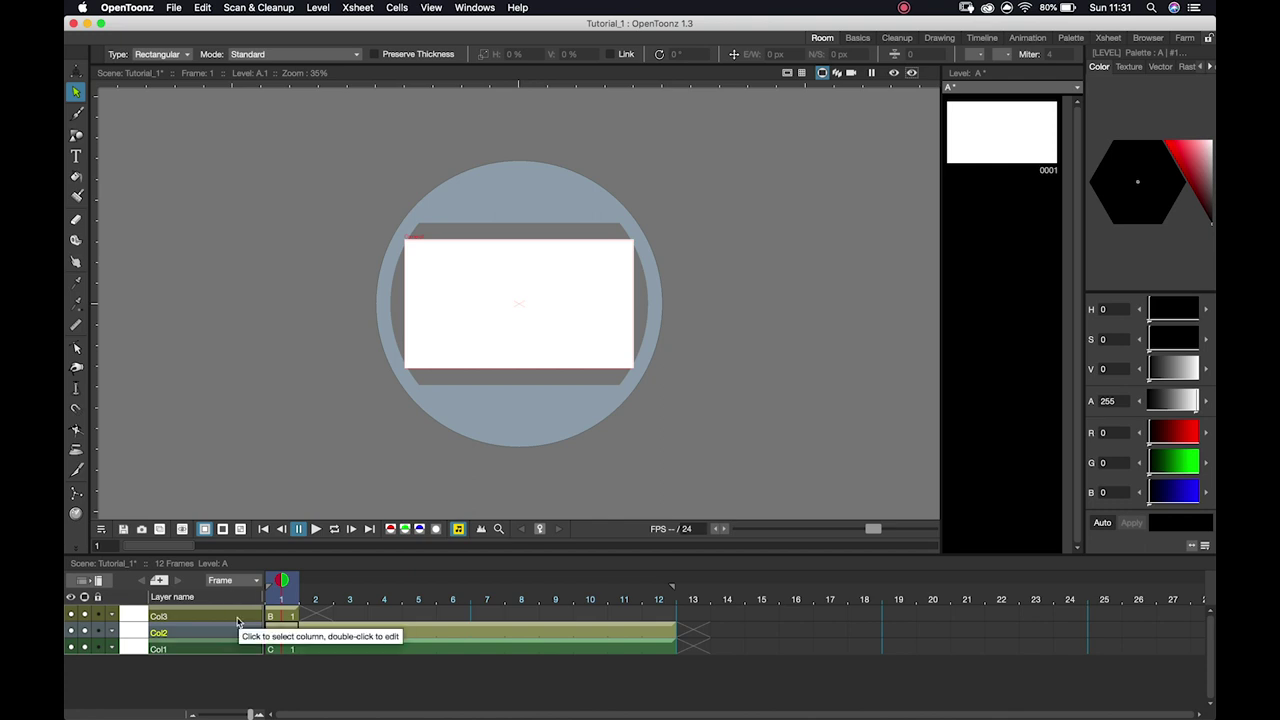
shift+click(237, 620)
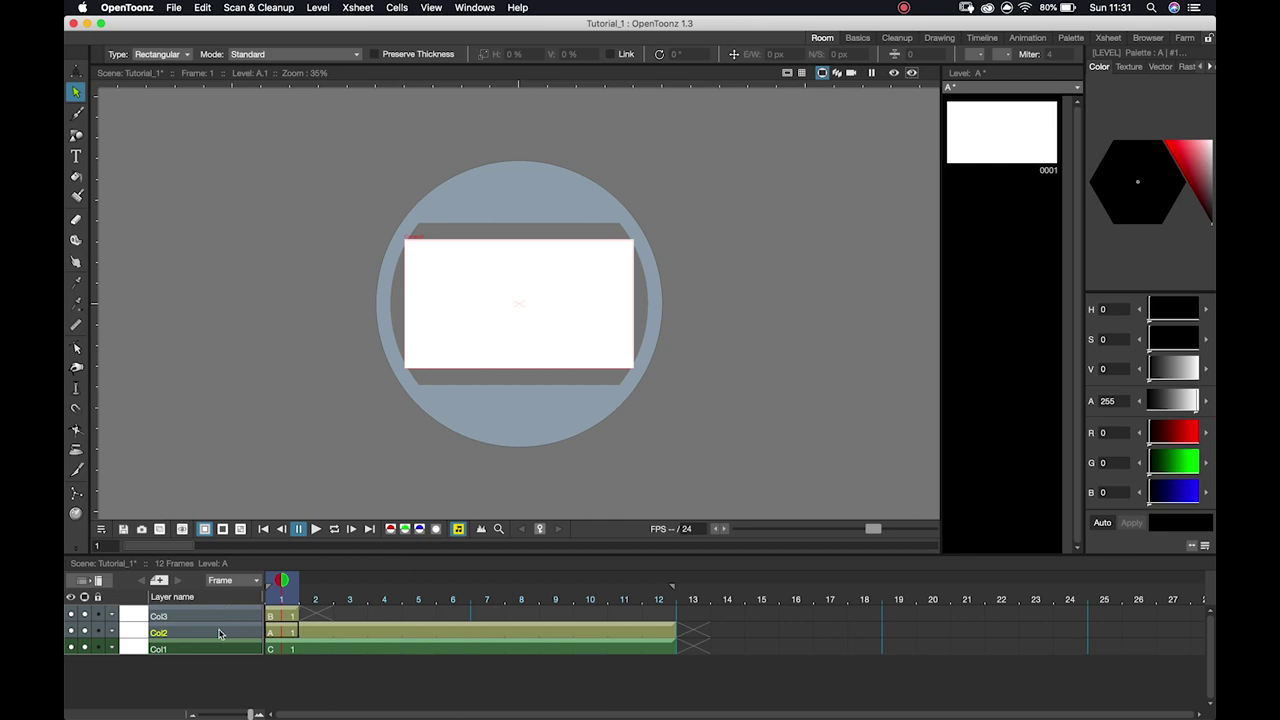
drag(212, 604, 210, 607)
shift+click(200, 651)
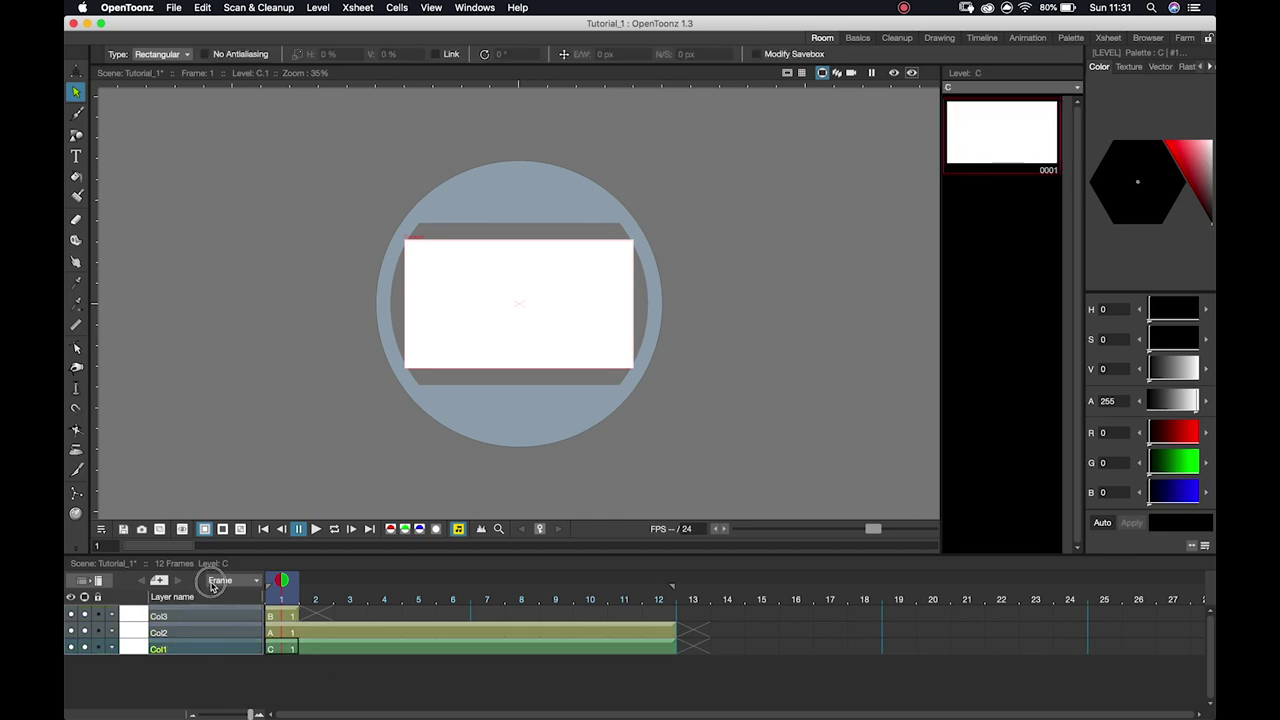
click(200, 660)
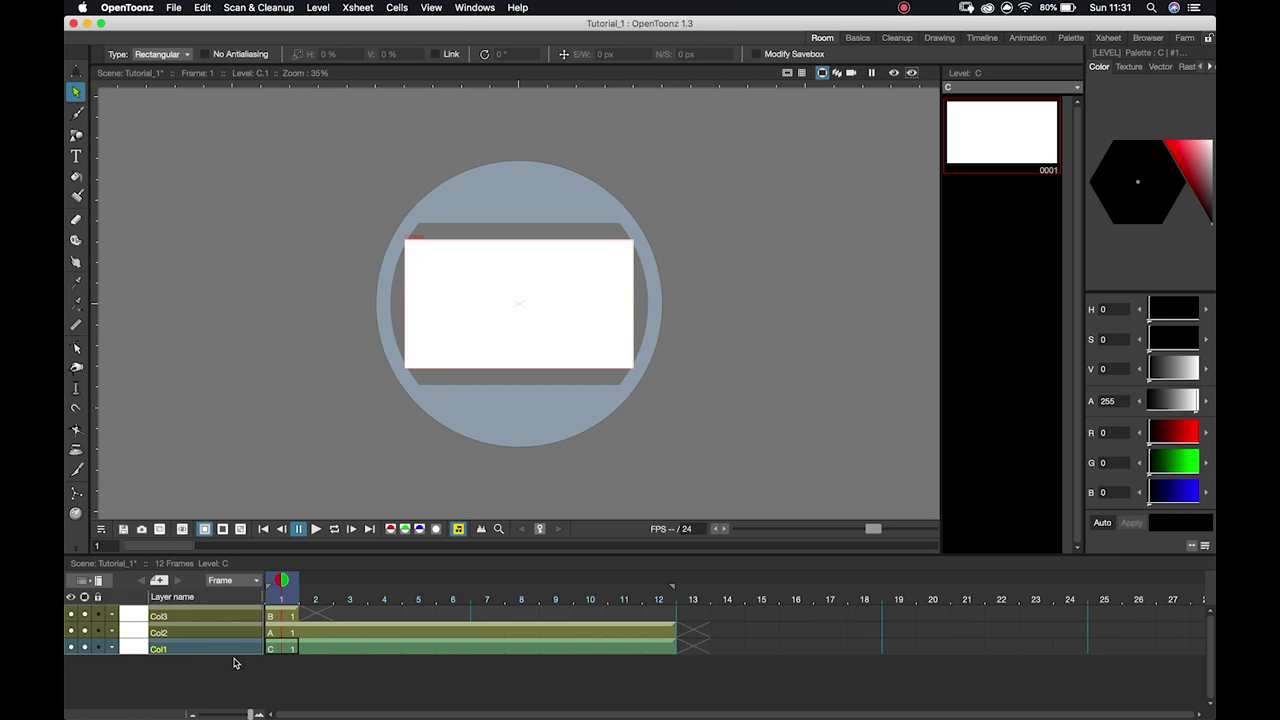
click(318, 649)
click(320, 650)
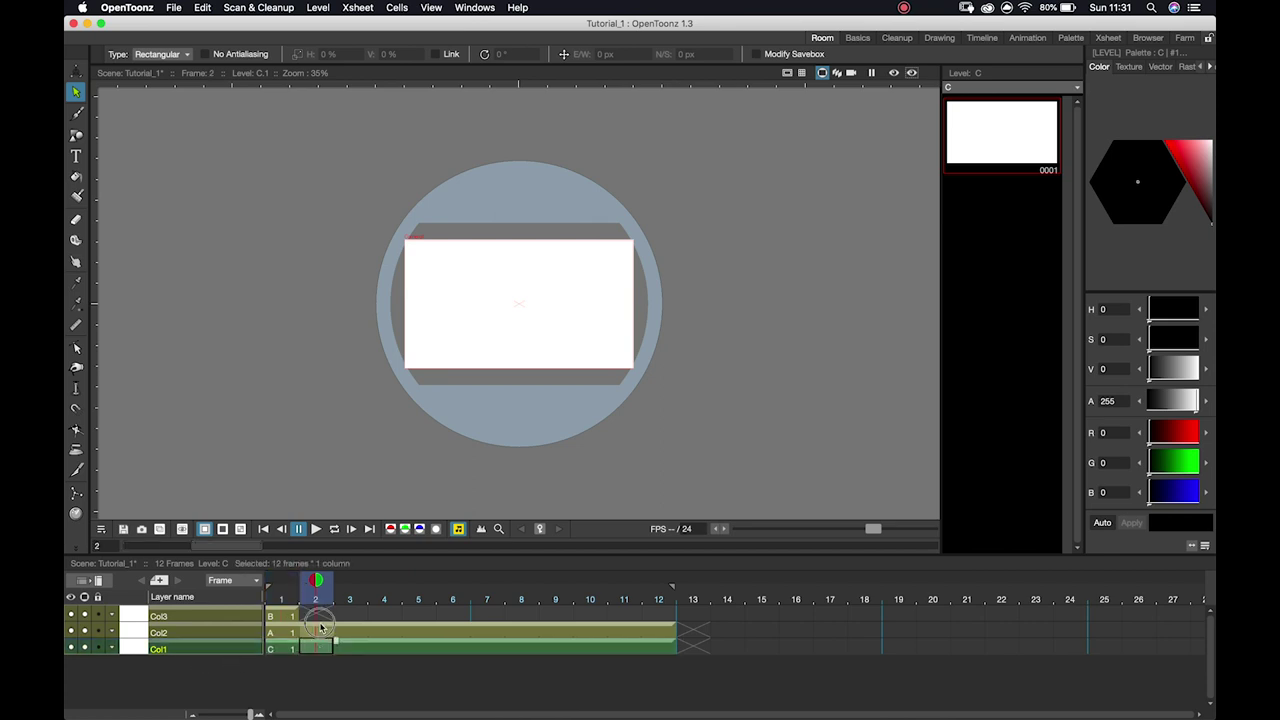
click(307, 658)
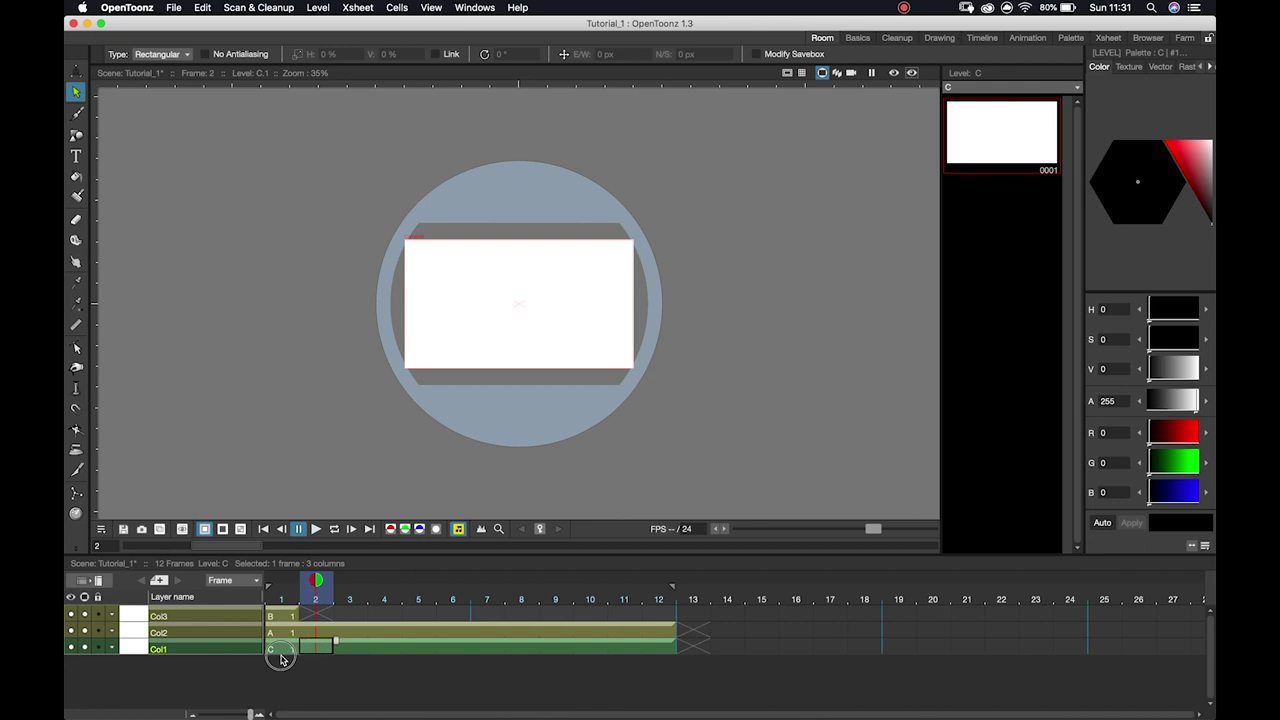
click(284, 652)
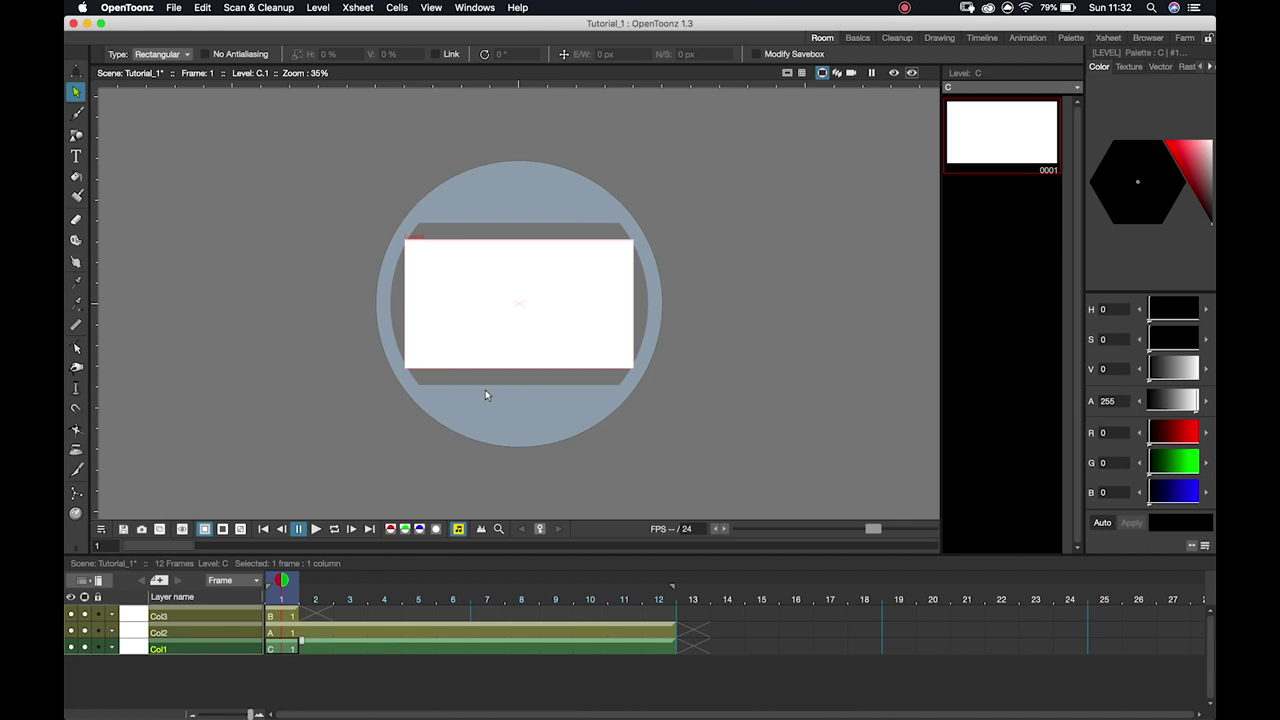
Switch to the browser's desktop space showing the OpenToonz website
key(ctrl+Right)
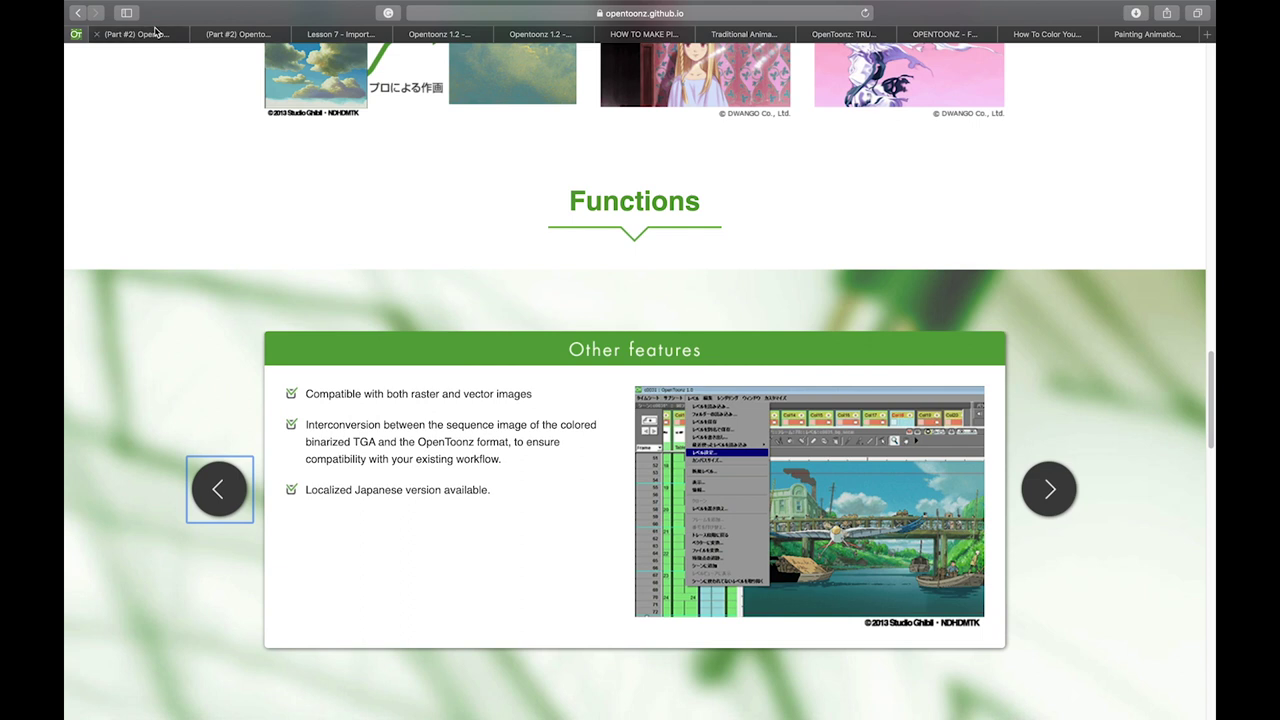
Scroll through the YouTube tutorial's comments, then go back to the OpenToonz website tab
click(157, 34)
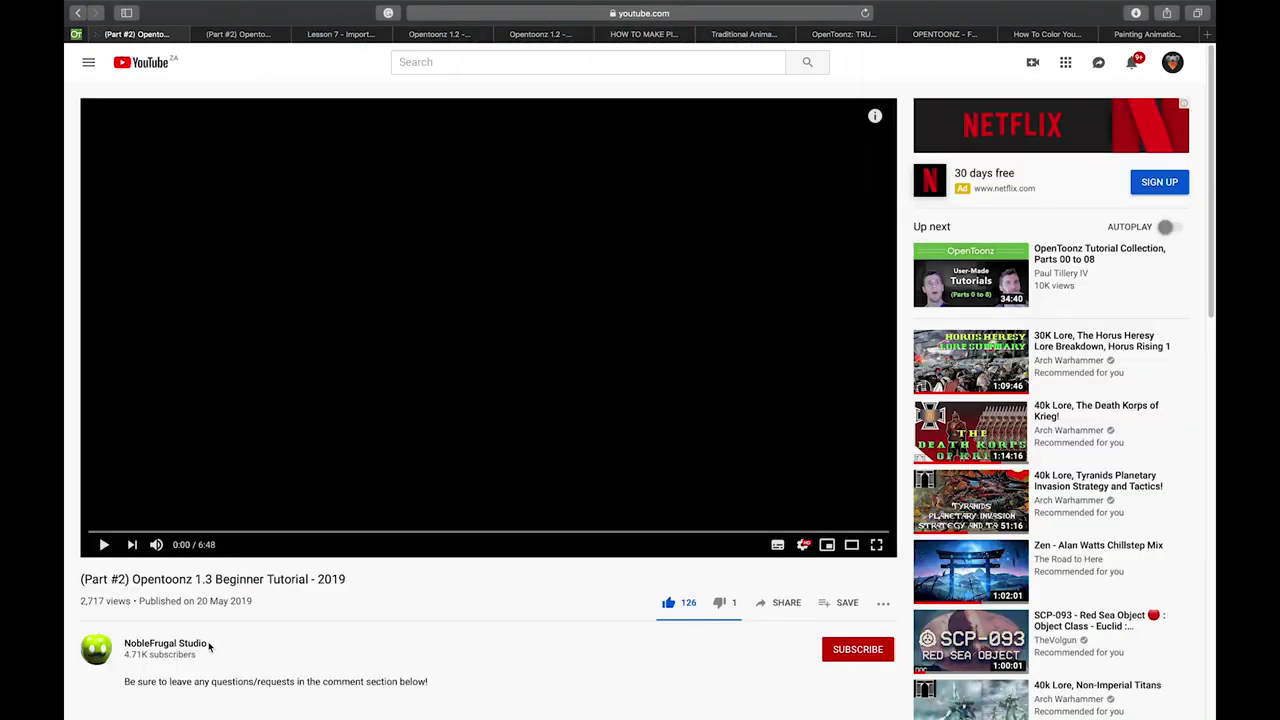
scroll(245, 646, down, 5)
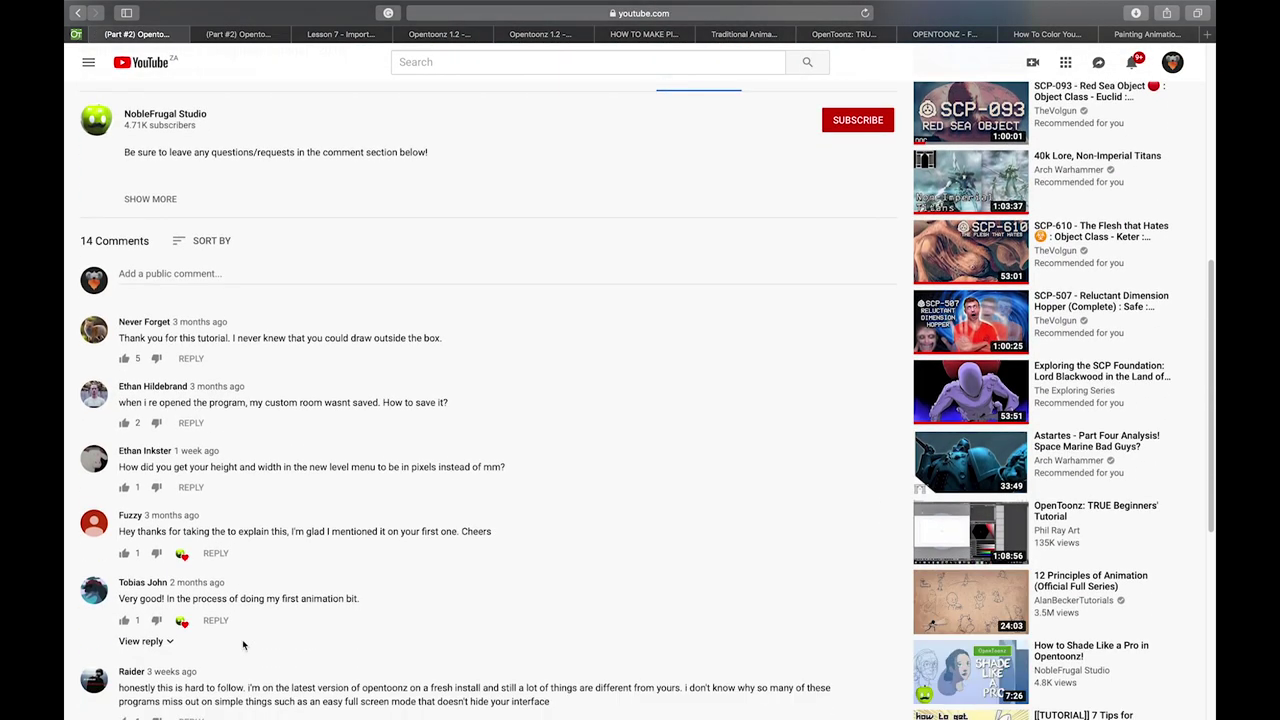
scroll(242, 645, down, 3)
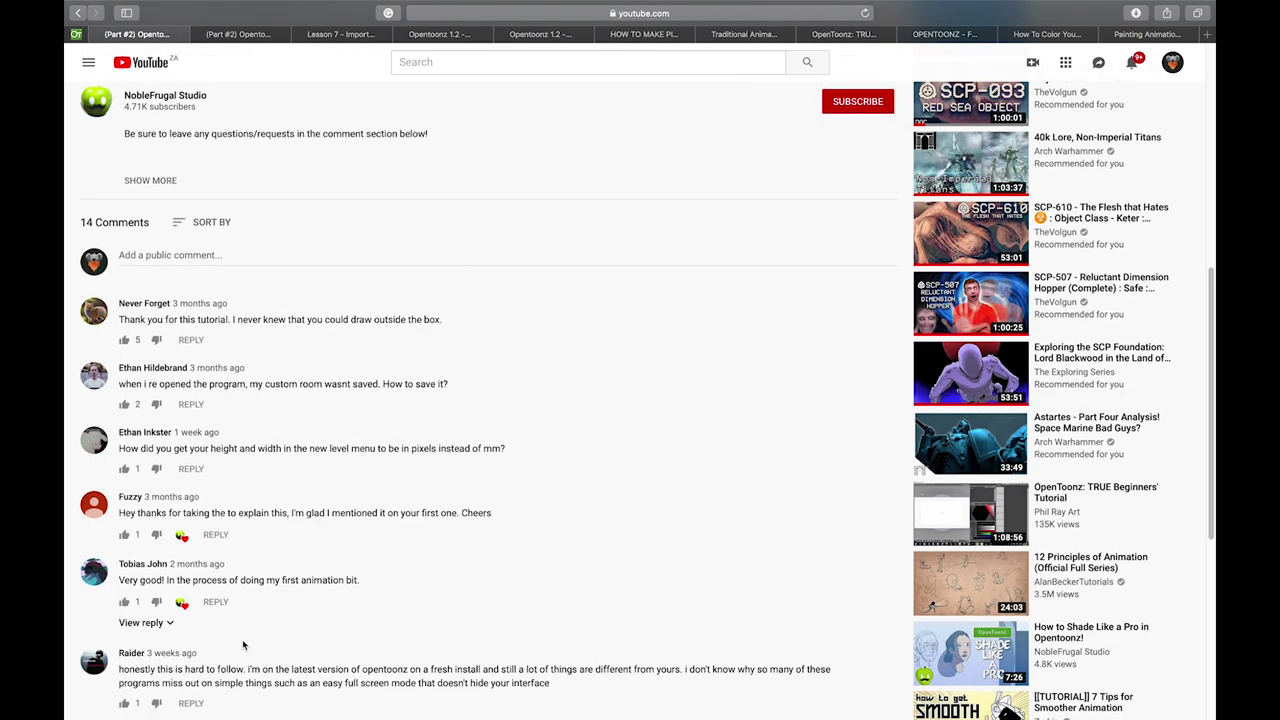
scroll(242, 645, down, 2)
scroll(242, 639, up, 10)
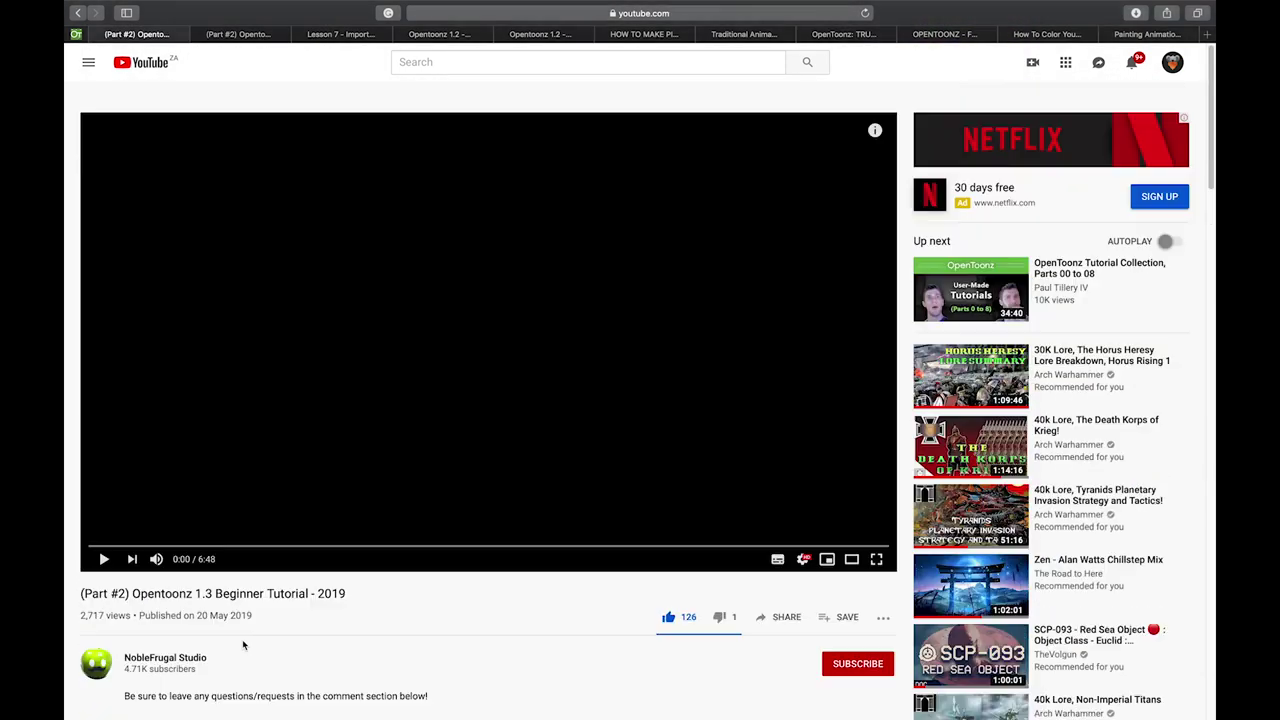
click(76, 34)
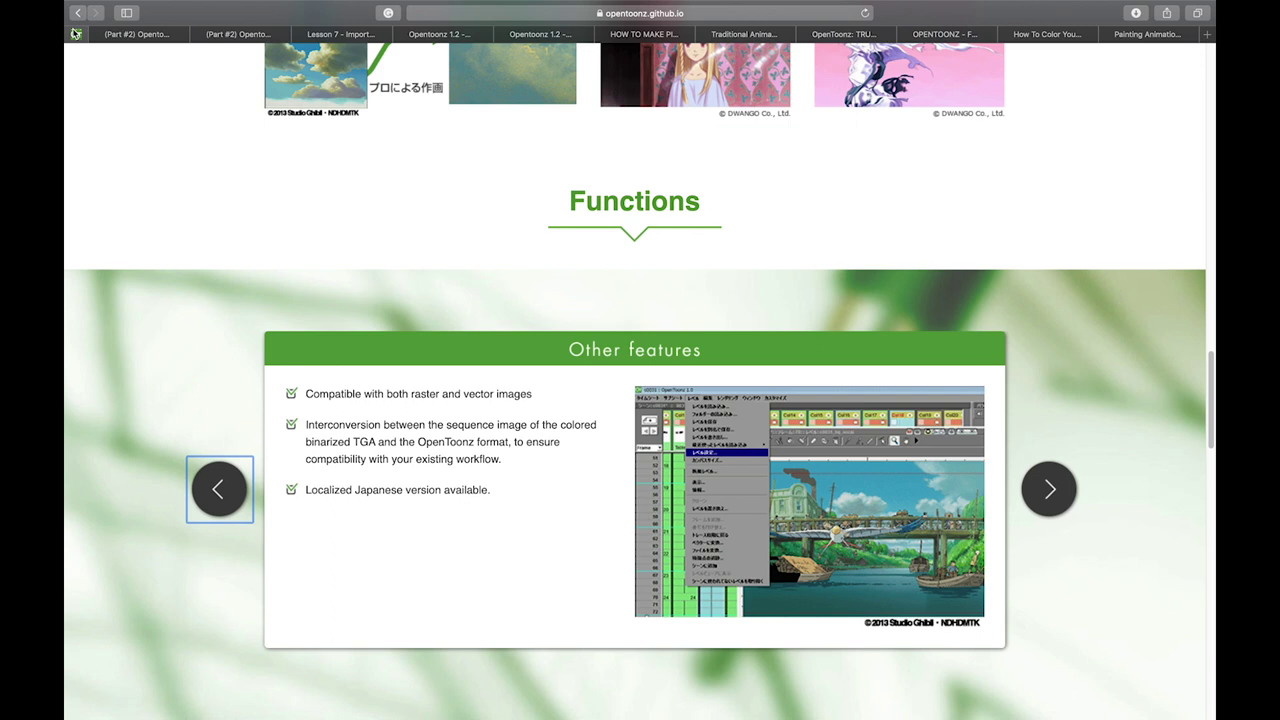